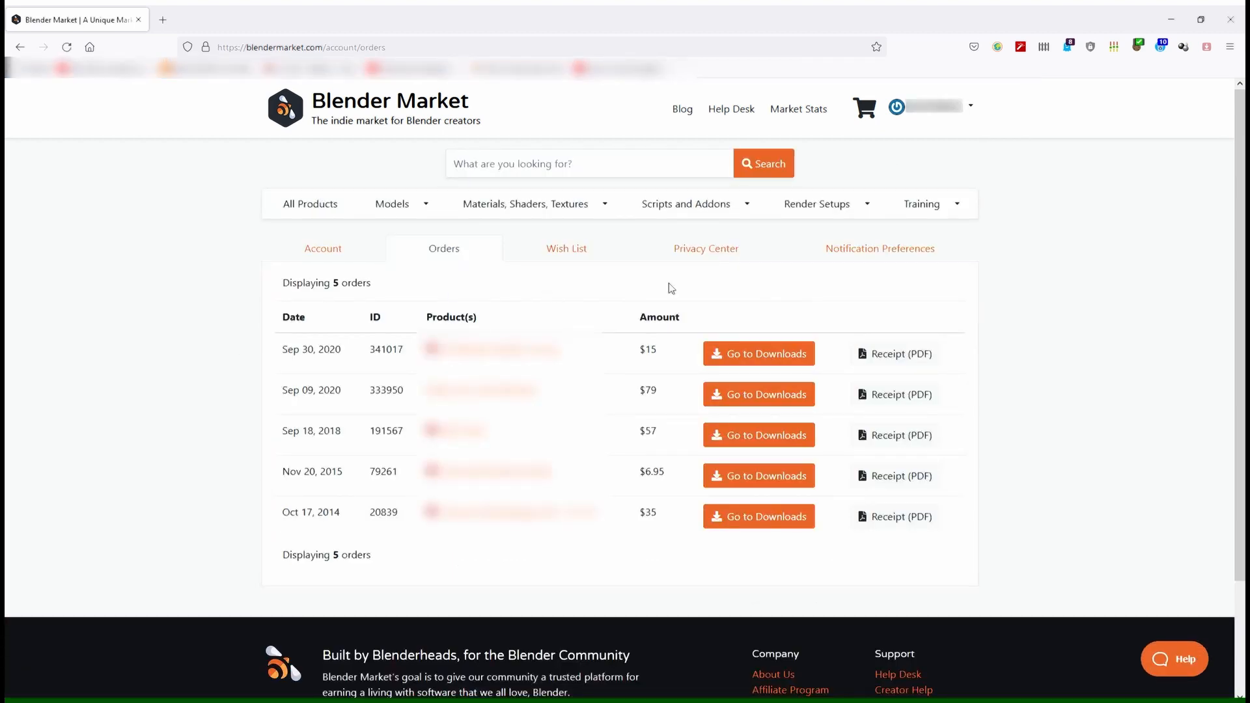
Step: Open the downloads of the newest order on Blender Market
{"action": "left_click", "coordinate": [767, 354]}
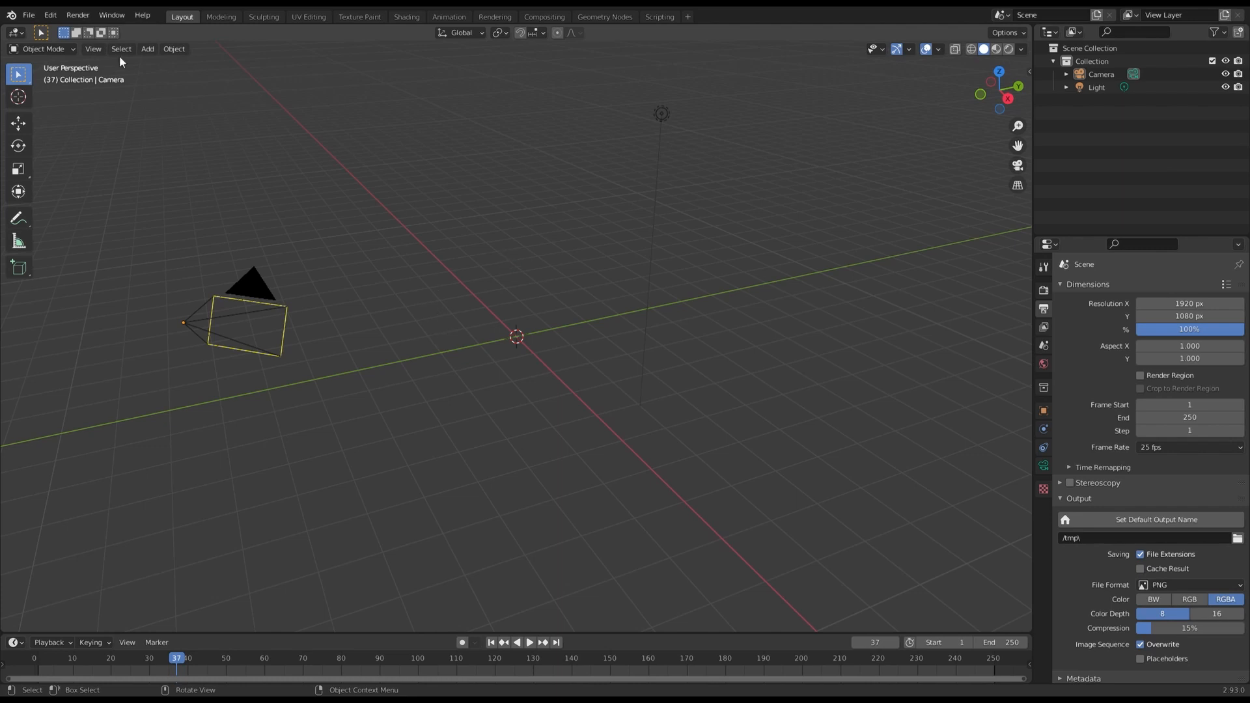
Step: Switch to Blender, install the THUNDERSTORM.zip add-on from the Downloads folder and enable it
{"action": "left_click", "coordinate": [52, 15]}
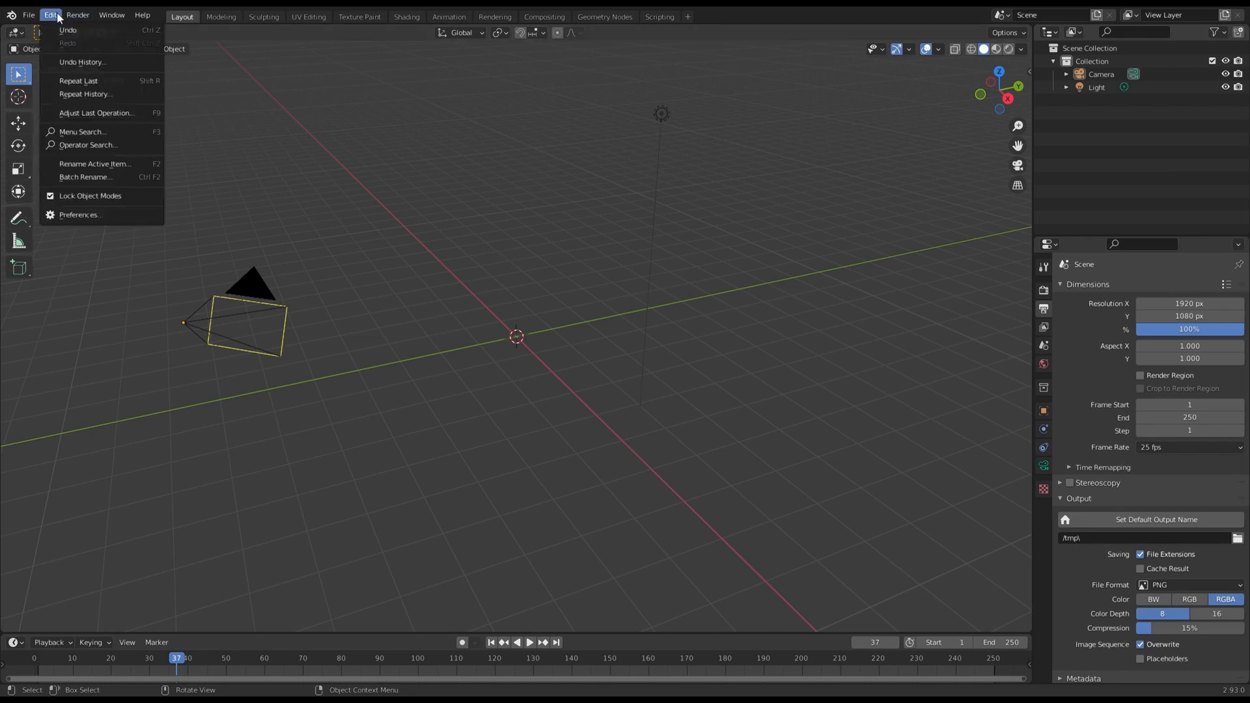
{"action": "left_click", "coordinate": [81, 213]}
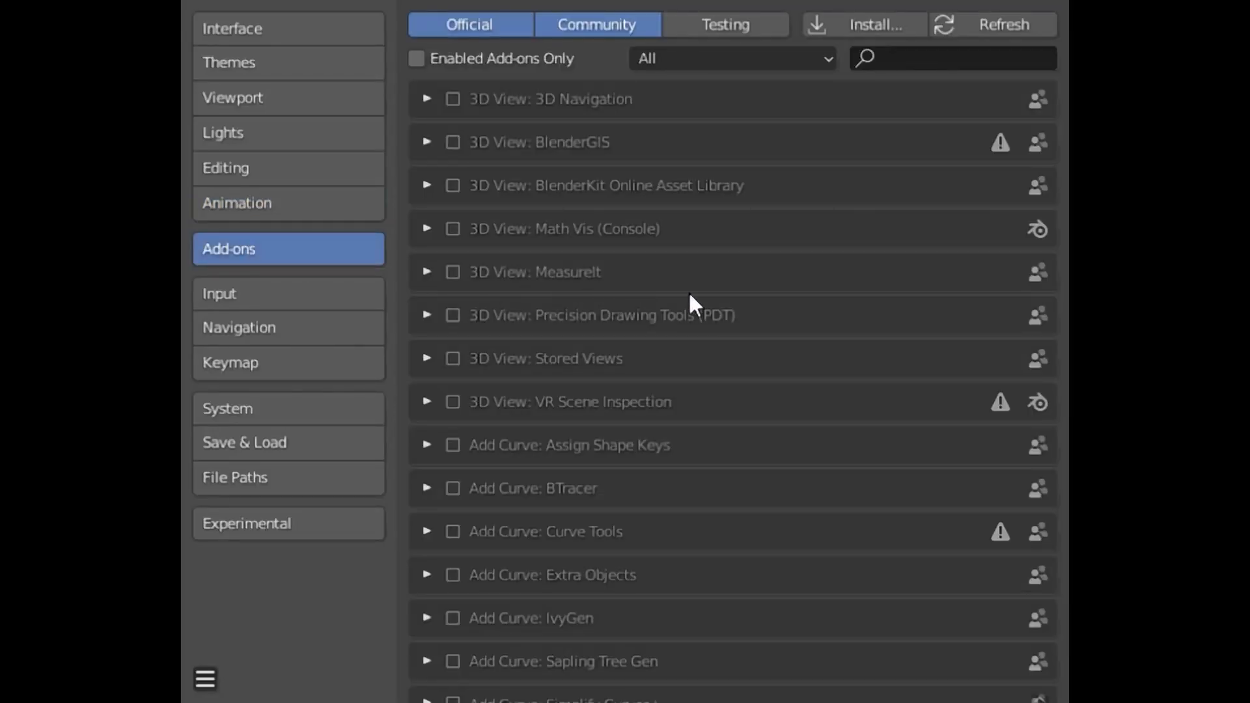
{"action": "left_click", "coordinate": [880, 19]}
{"action": "left_click", "coordinate": [250, 239]}
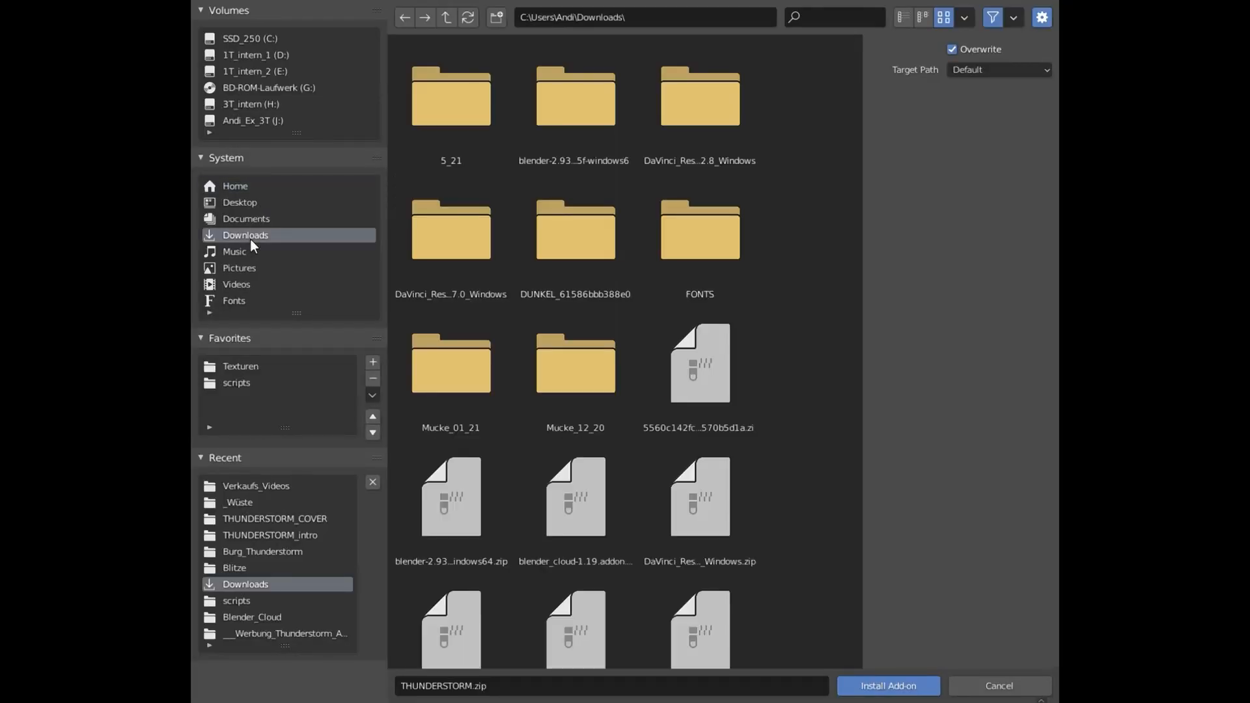
{"action": "scroll", "coordinate": [768, 366], "scroll_direction": "down", "scroll_amount": 4}
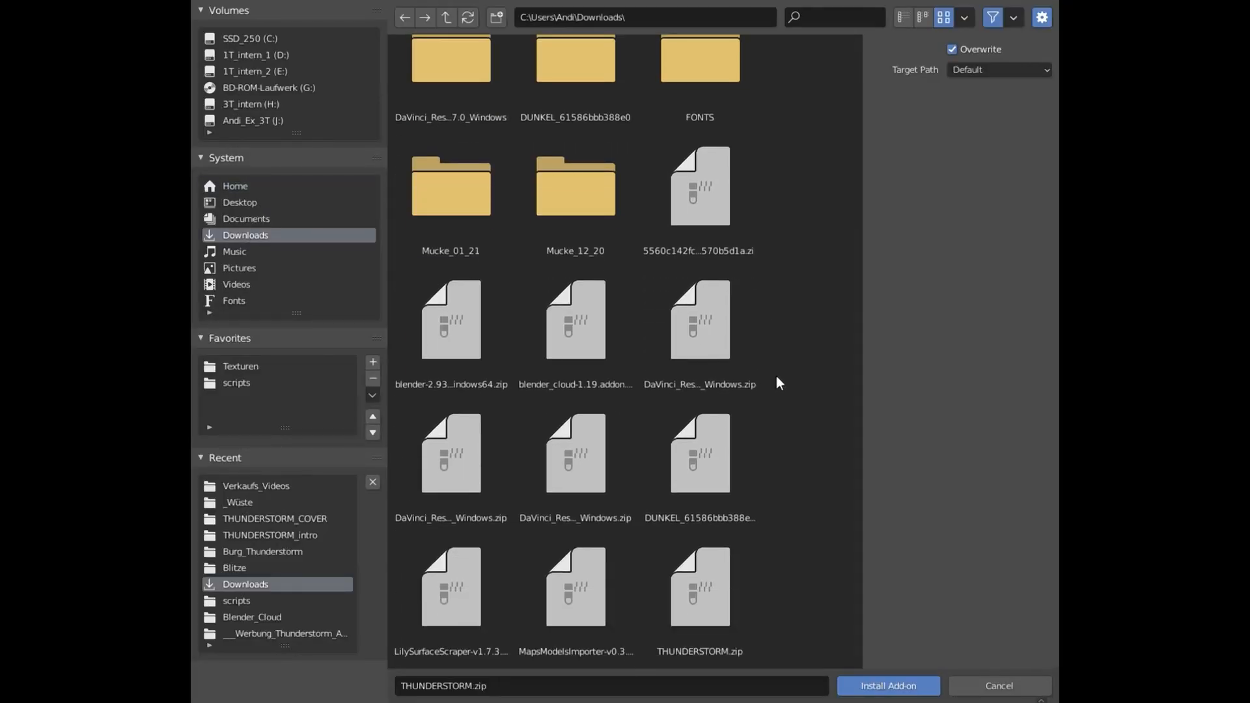
{"action": "left_click", "coordinate": [725, 586]}
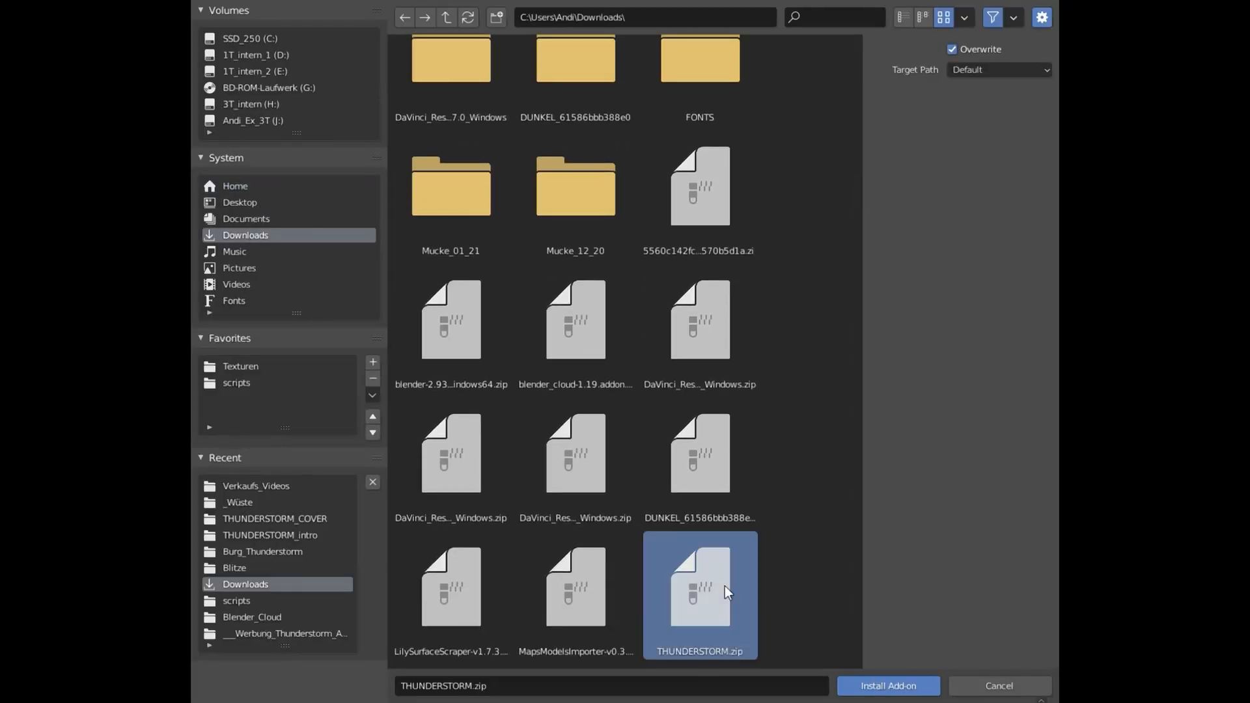
{"action": "left_click", "coordinate": [895, 683]}
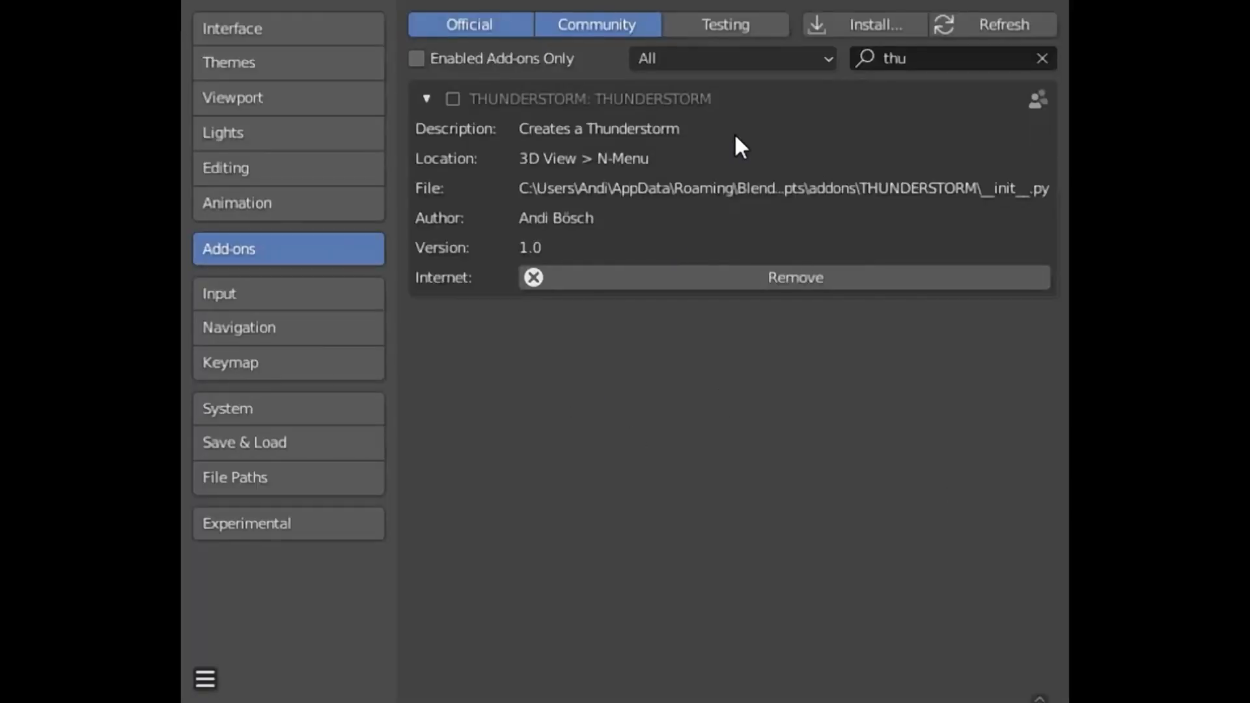
{"action": "left_click", "coordinate": [453, 98]}
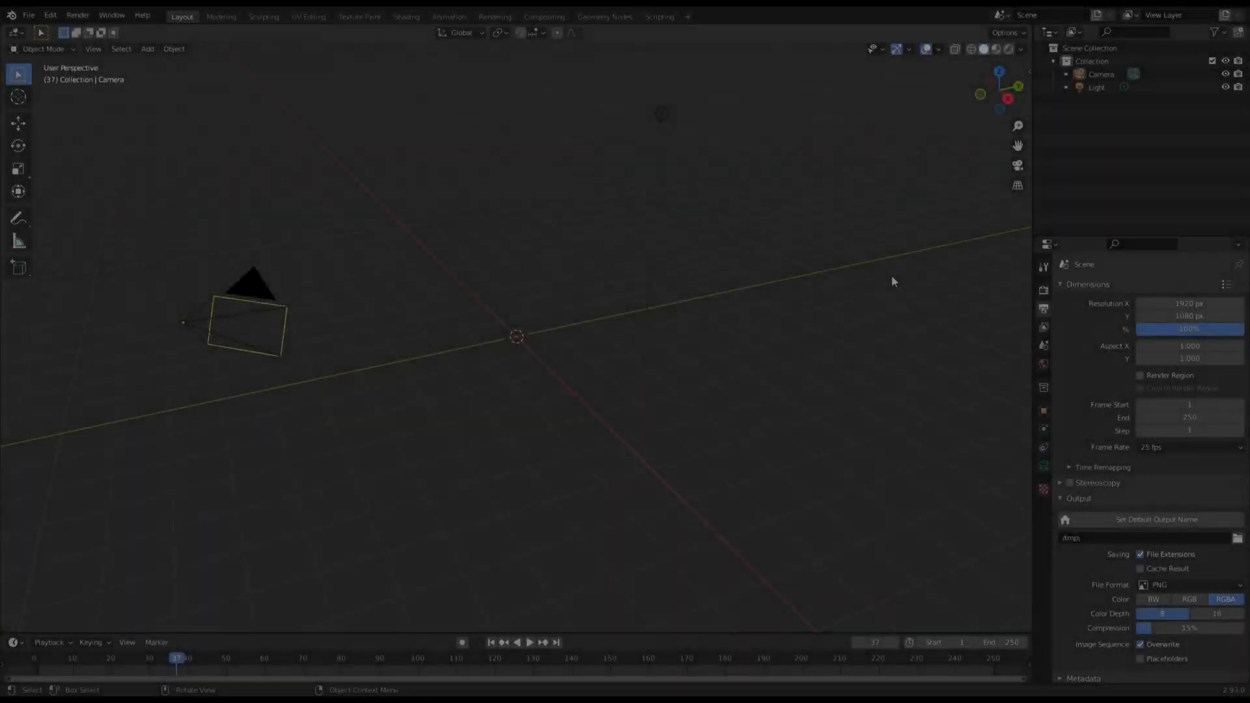
Step: Show and widen the 3D viewport's sidebar and bring up the THUNDERSTORM add-on's controls
{"action": "key", "text": "n"}
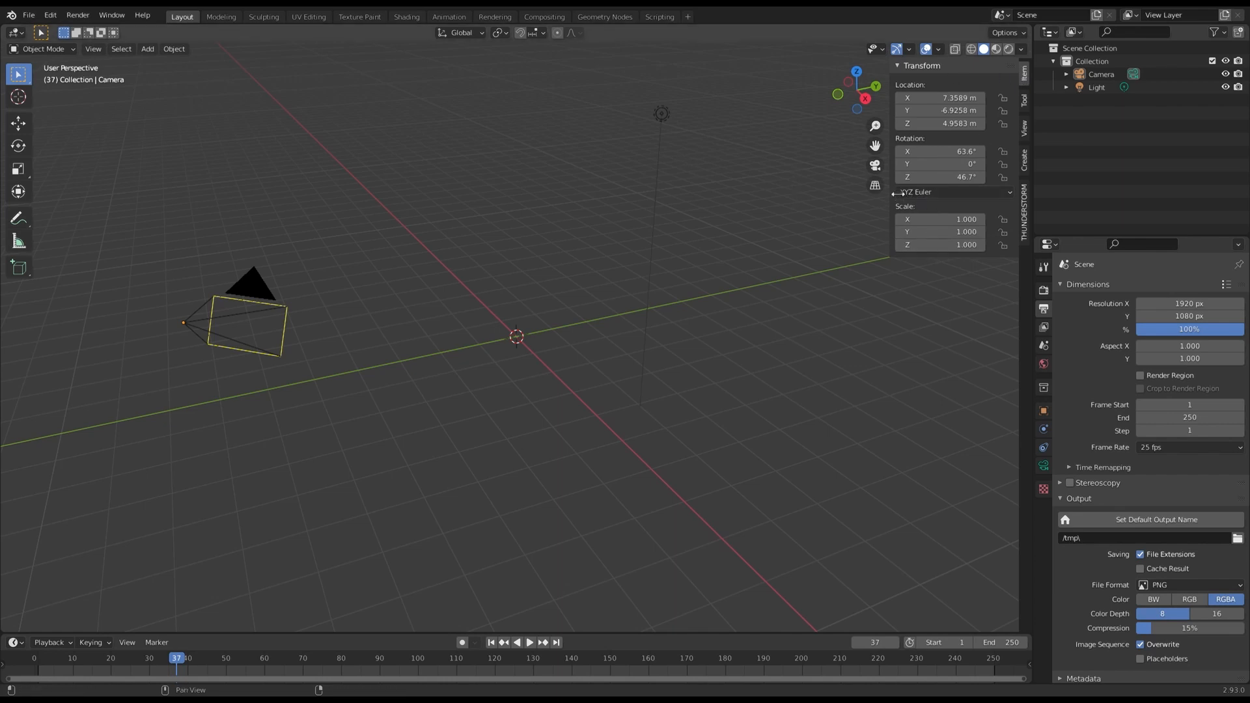
{"action": "left_click_drag", "start_coordinate": [897, 194], "coordinate": [763, 195]}
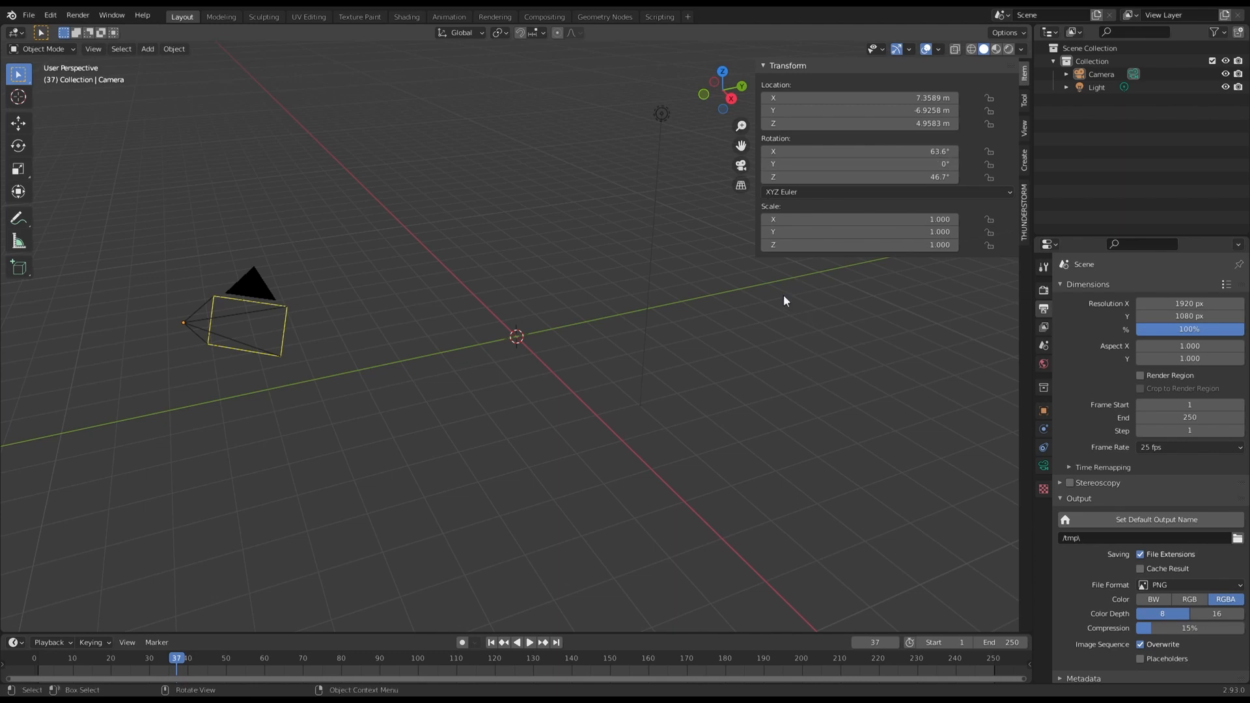
{"action": "key", "text": "n"}
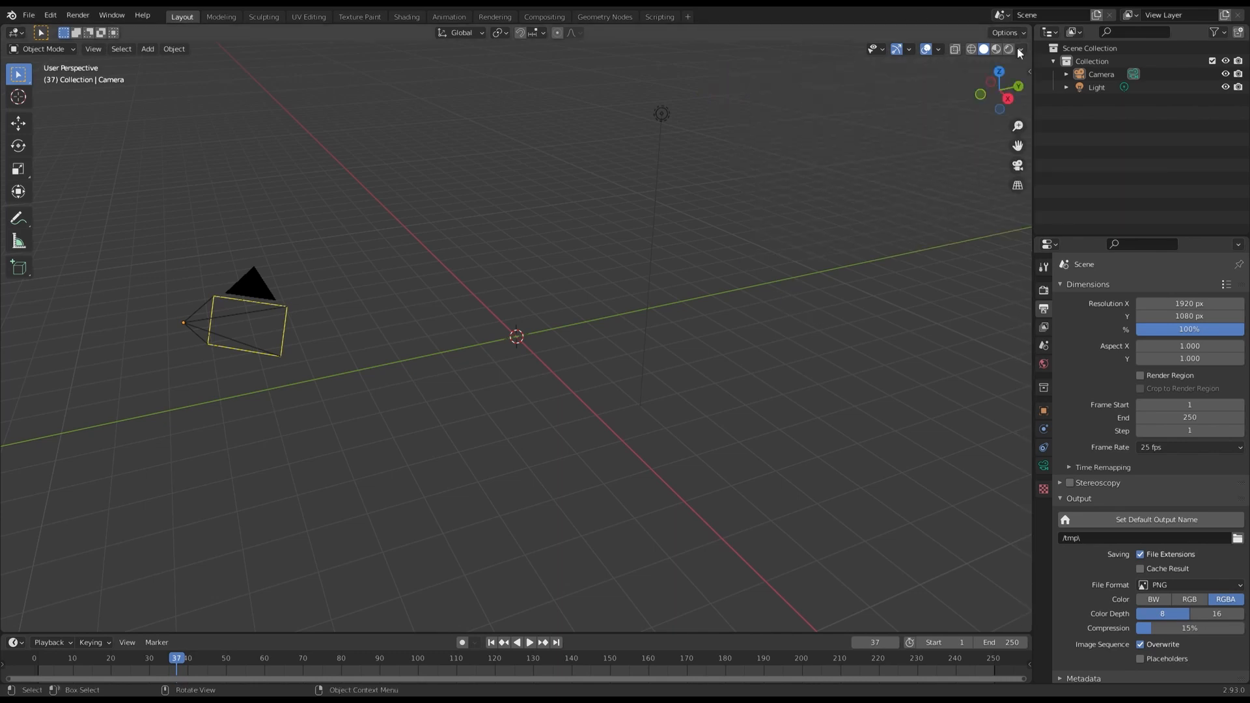
{"action": "key", "text": "n"}
{"action": "key", "text": "n"}
{"action": "left_click", "coordinate": [1029, 72]}
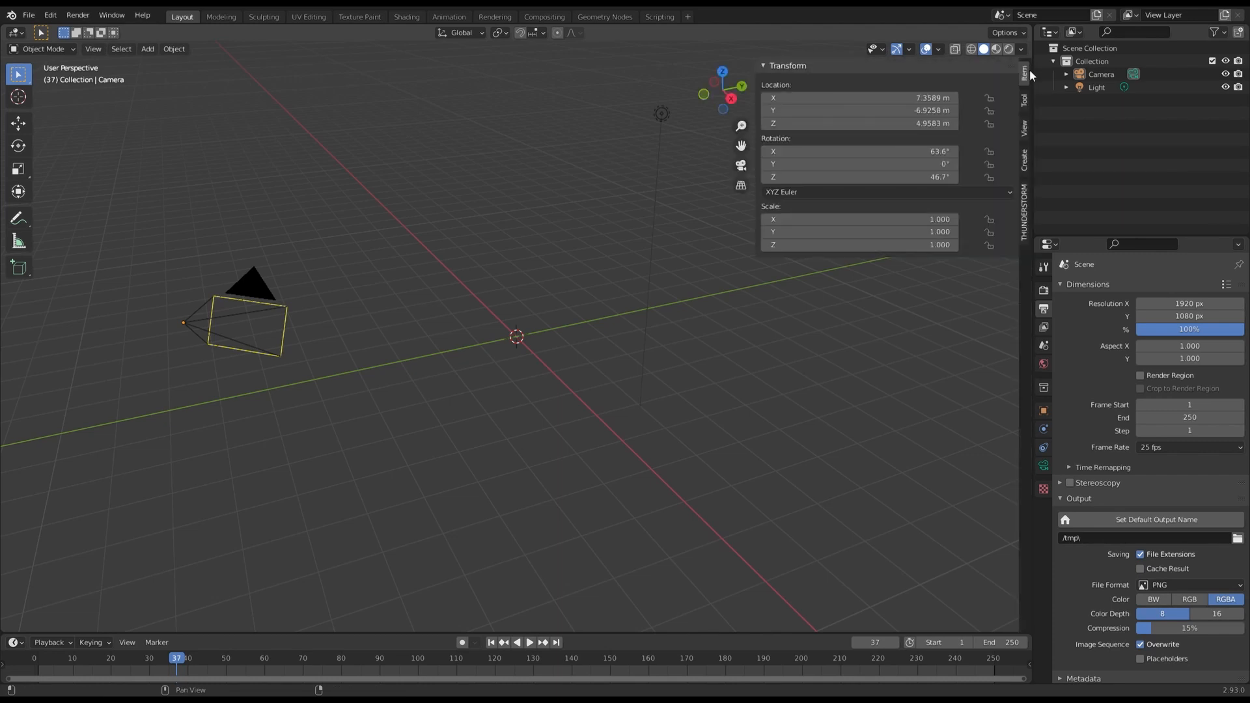
{"action": "left_click", "coordinate": [1025, 216]}
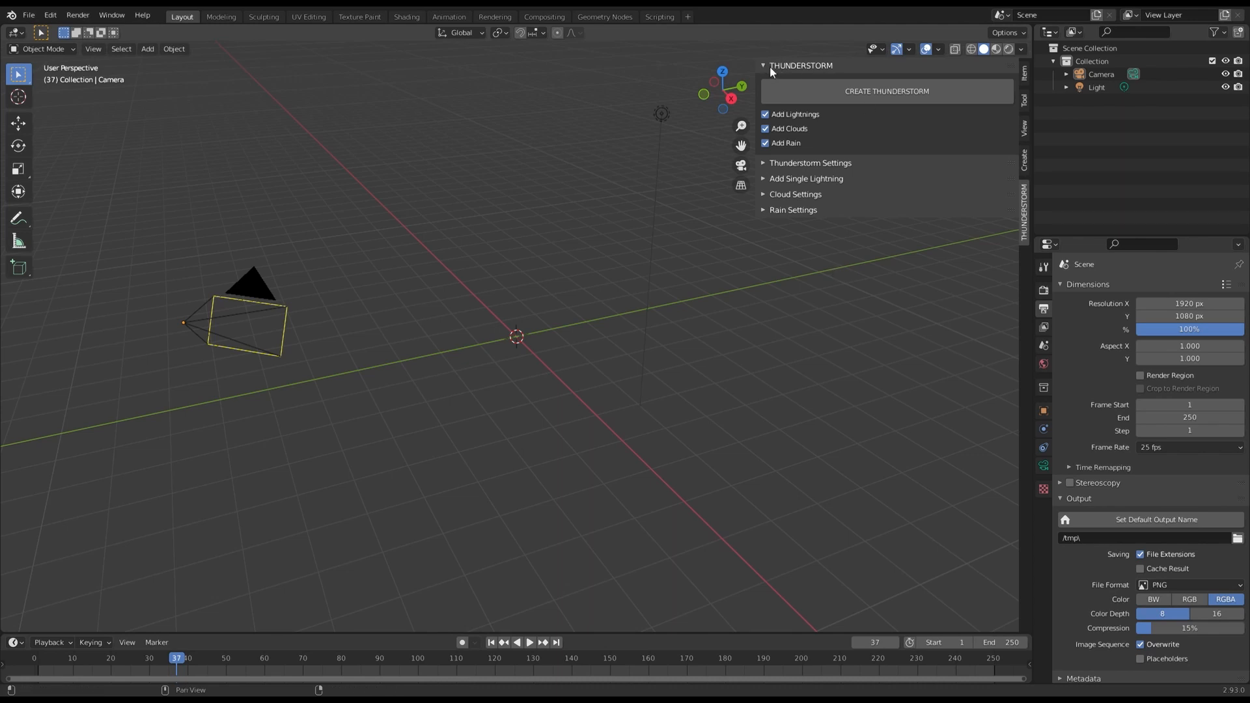
Step: Examine the add-on's Thunderstorm Settings, Add Single Lightning, Cloud Settings and Rain Settings sections
{"action": "left_click", "coordinate": [764, 163]}
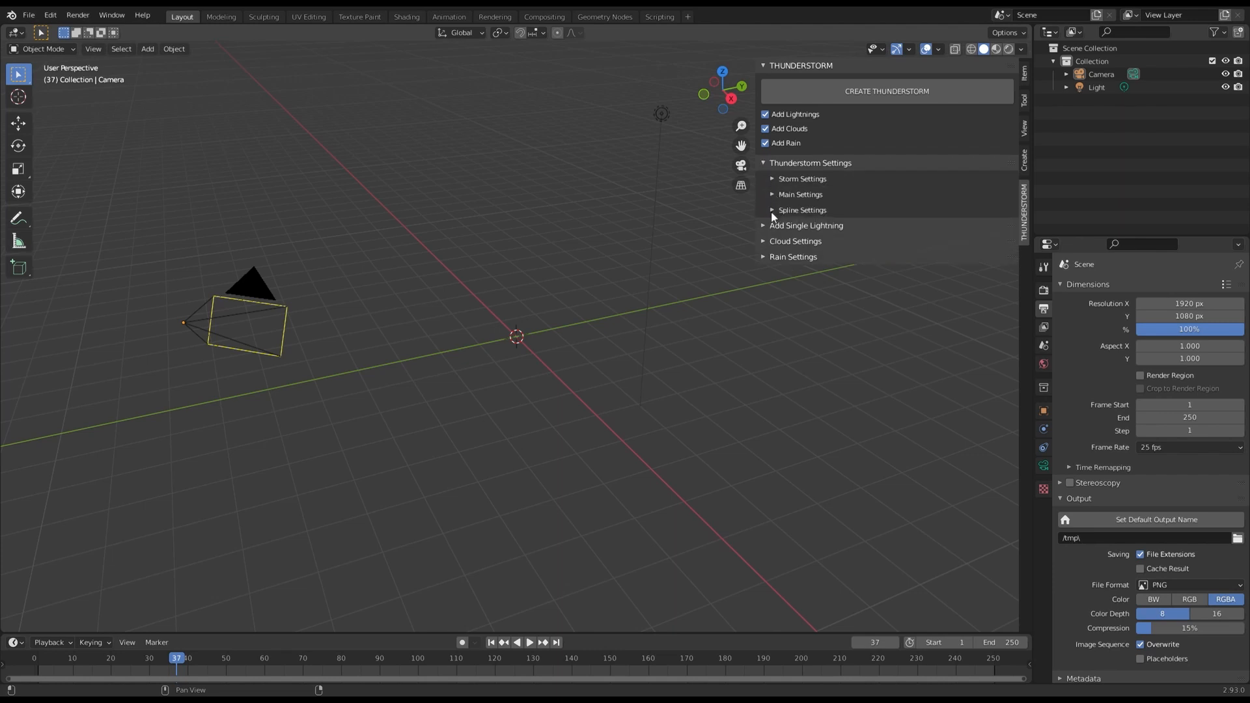
{"action": "left_click", "coordinate": [764, 164]}
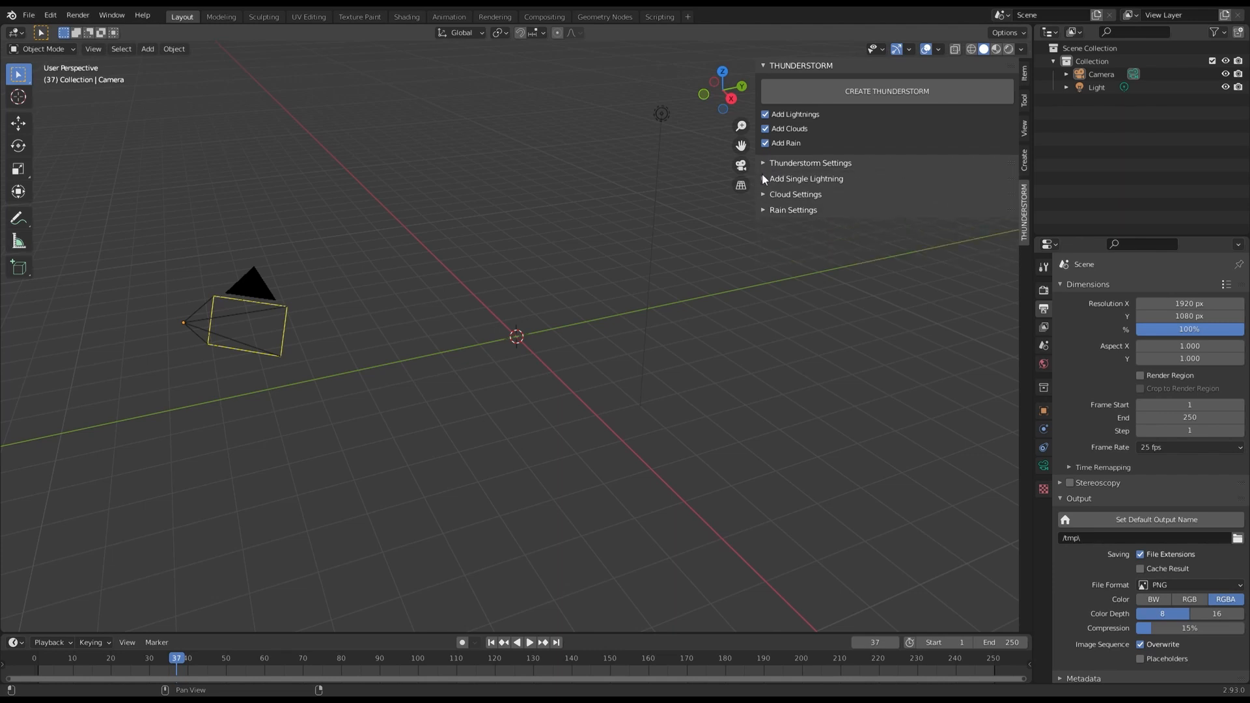
{"action": "left_click", "coordinate": [763, 179]}
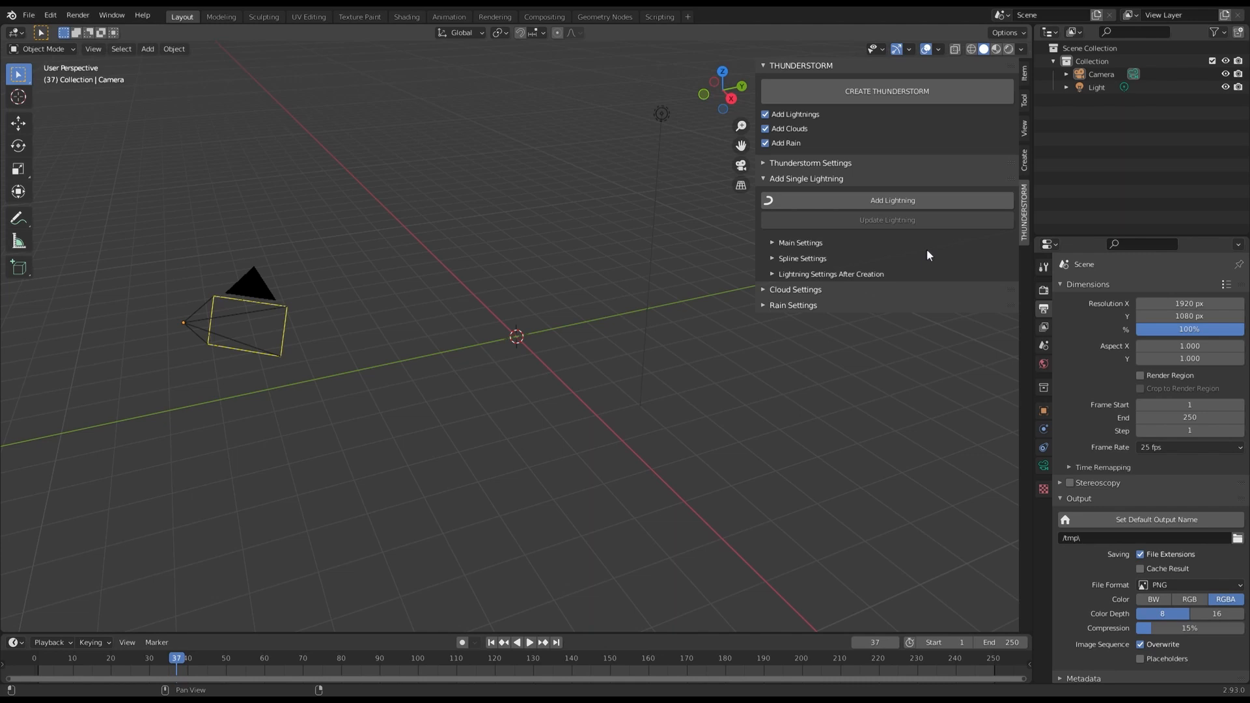
{"action": "left_click", "coordinate": [767, 178]}
{"action": "left_click", "coordinate": [763, 194]}
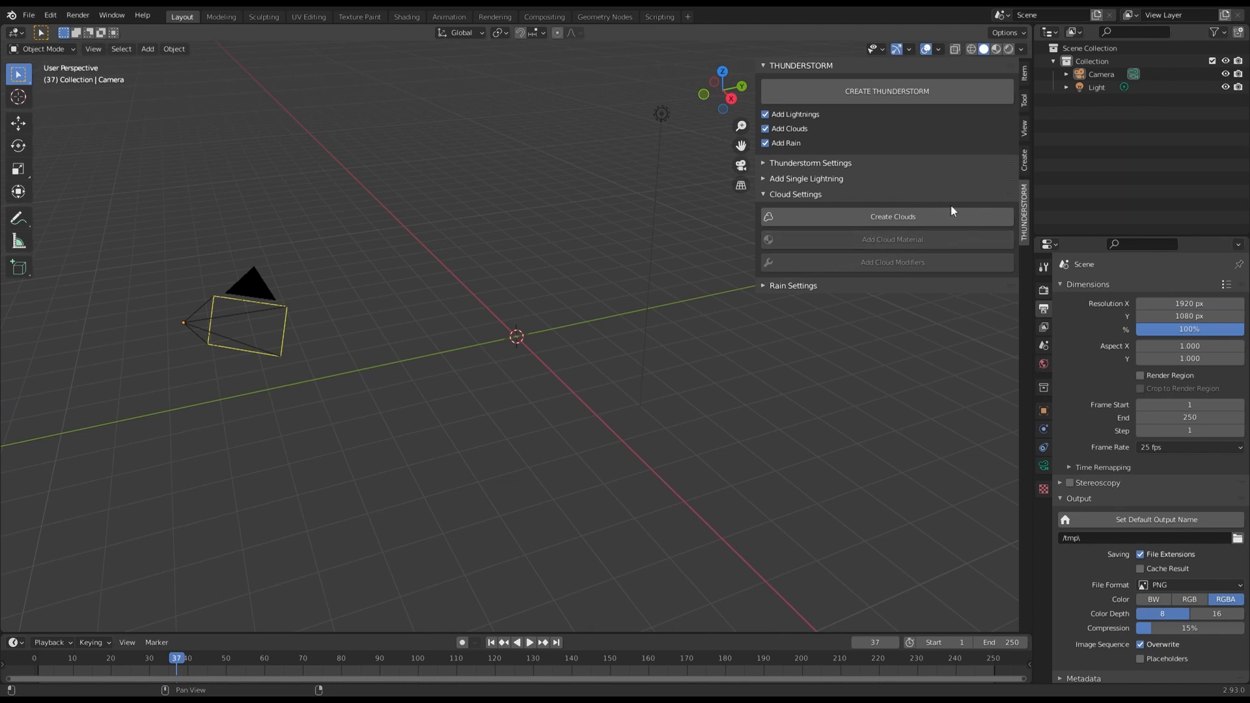
{"action": "left_click", "coordinate": [769, 194]}
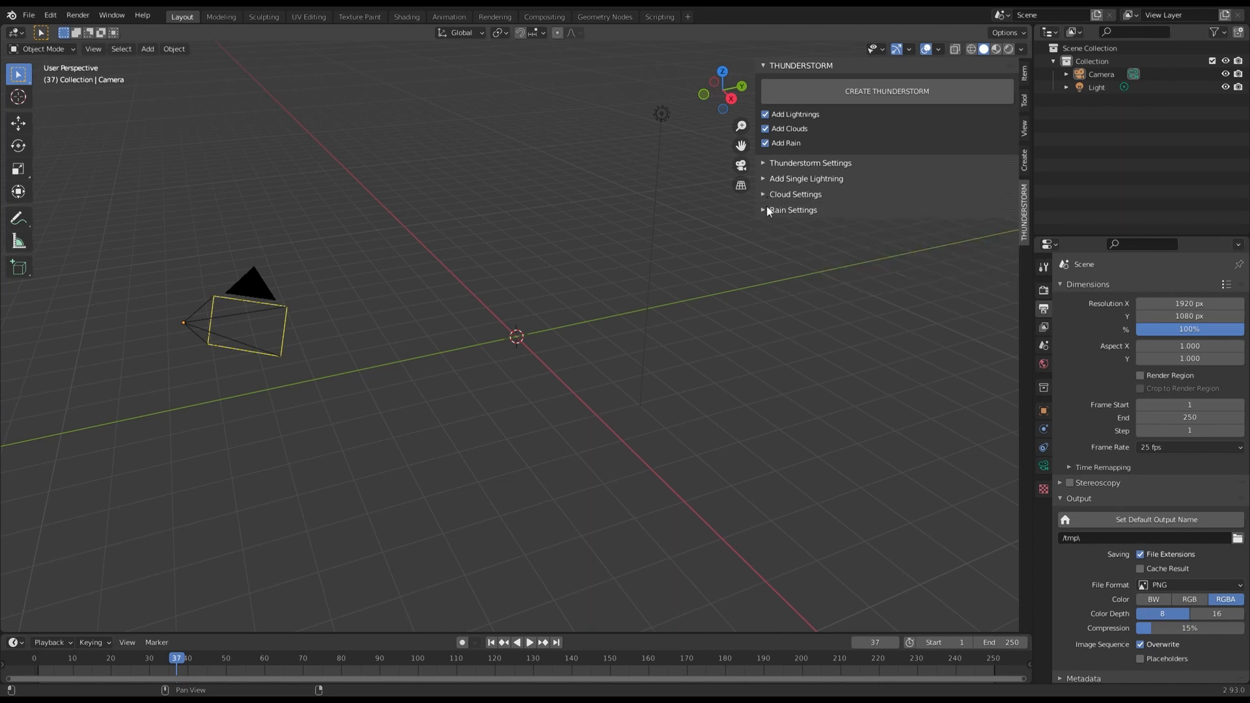
{"action": "left_click", "coordinate": [764, 211]}
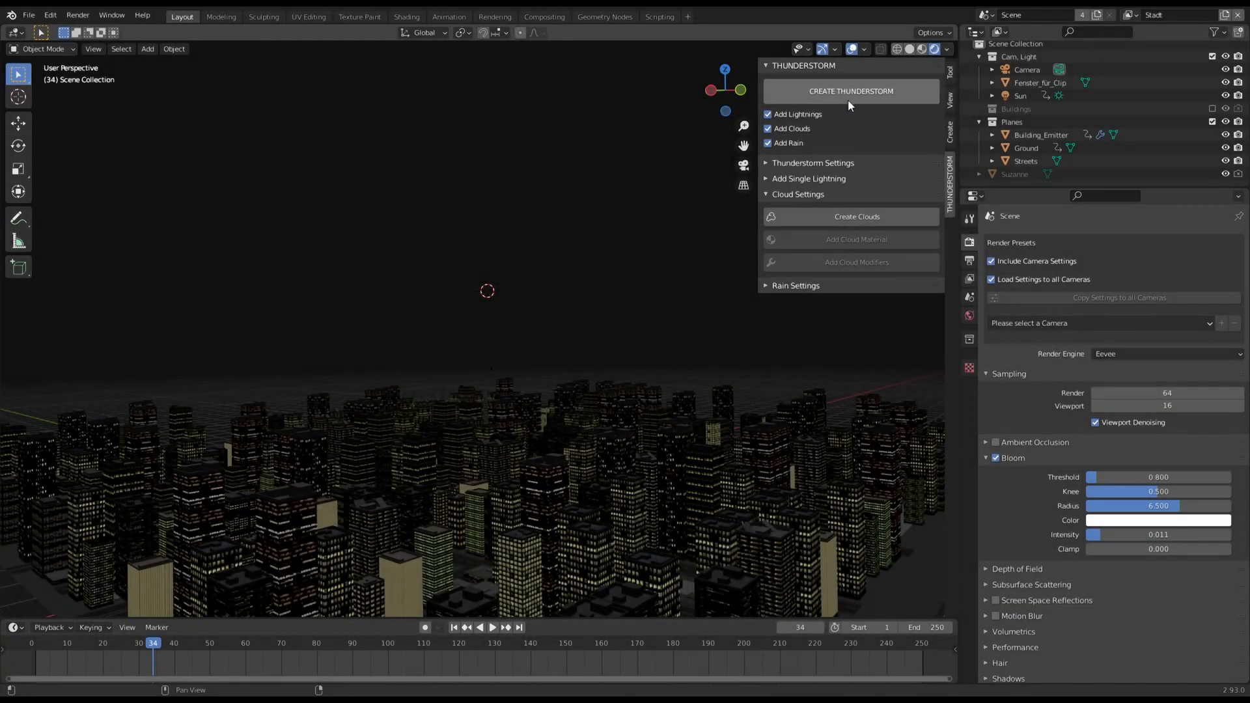
Step: Create a thunderstorm with lightnings, clouds and rain over the city scene and play the animation briefly
{"action": "left_click", "coordinate": [847, 91]}
{"action": "key", "text": "space"}
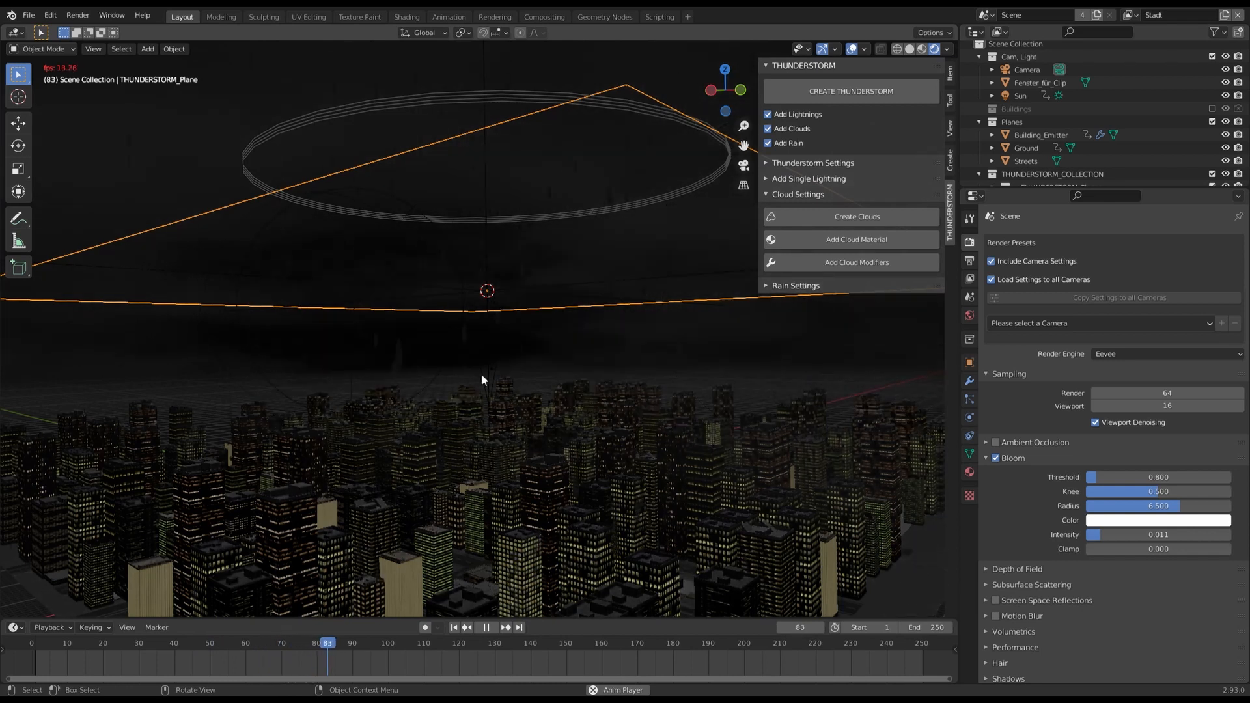
{"action": "key", "text": "space"}
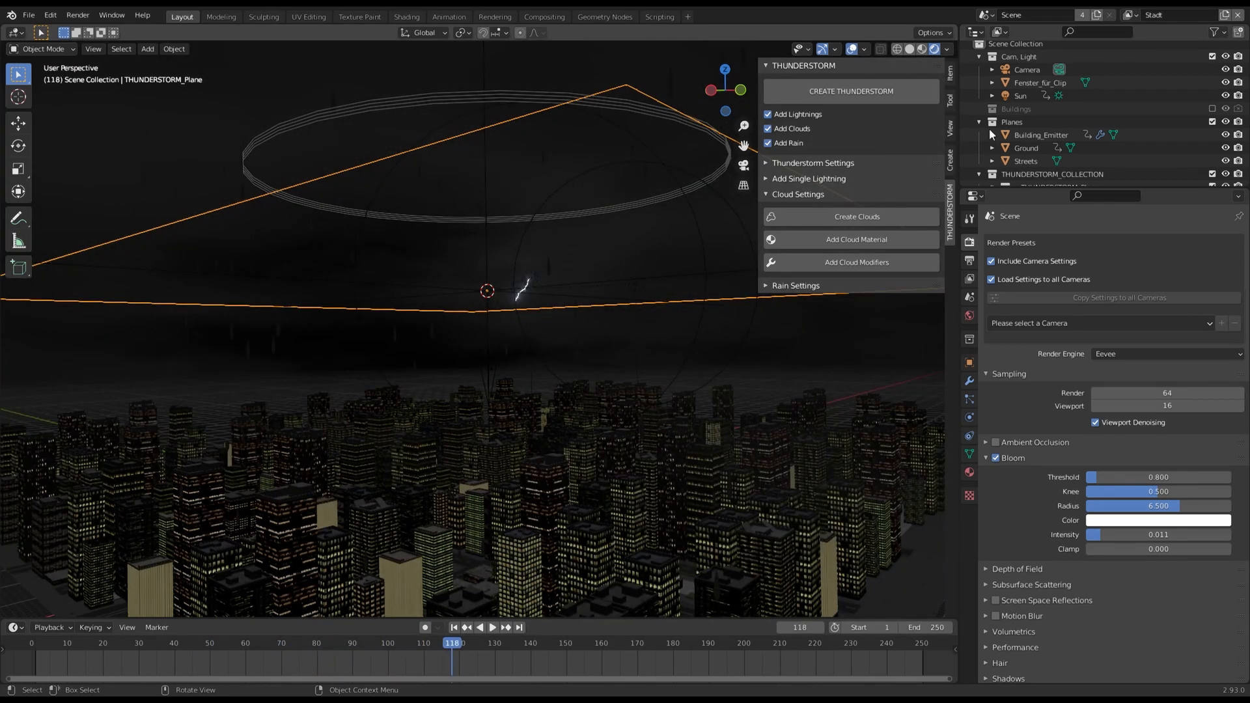
Step: Enlarge the Outliner and delete THUNDERSTORM_COLLECTION together with everything in it
{"action": "left_click_drag", "start_coordinate": [1067, 189], "coordinate": [1067, 415]}
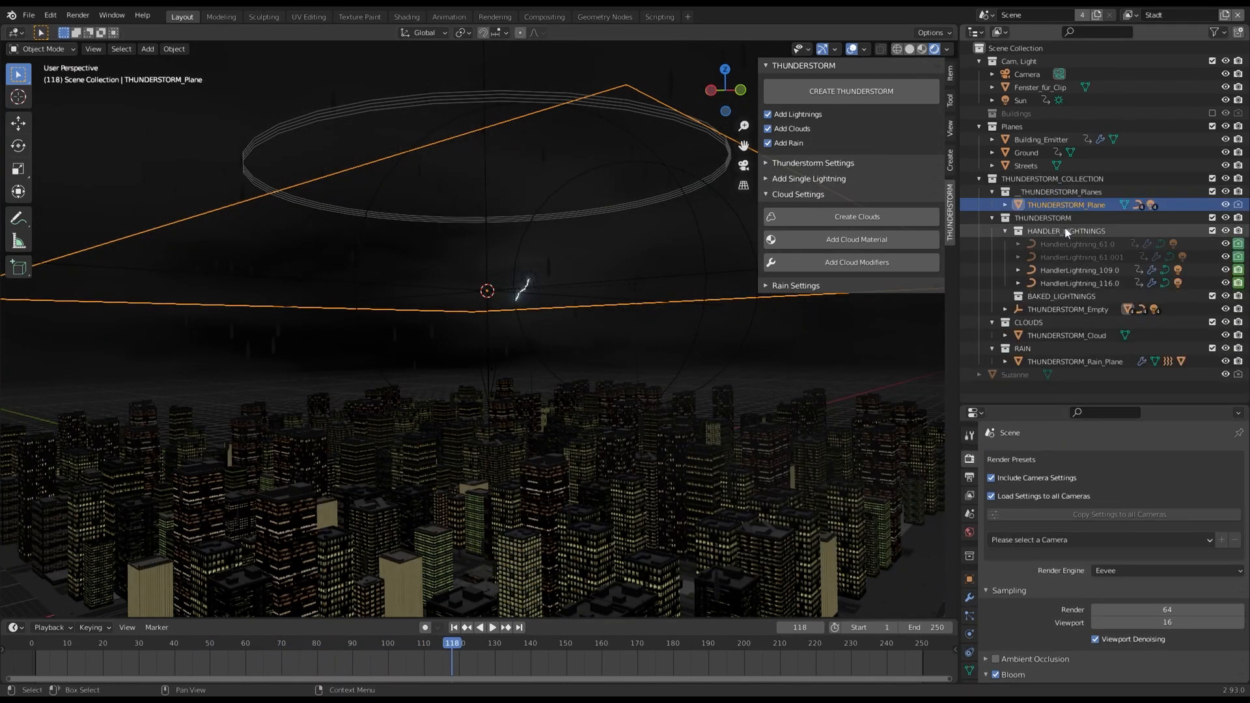
{"action": "left_click", "coordinate": [1045, 182]}
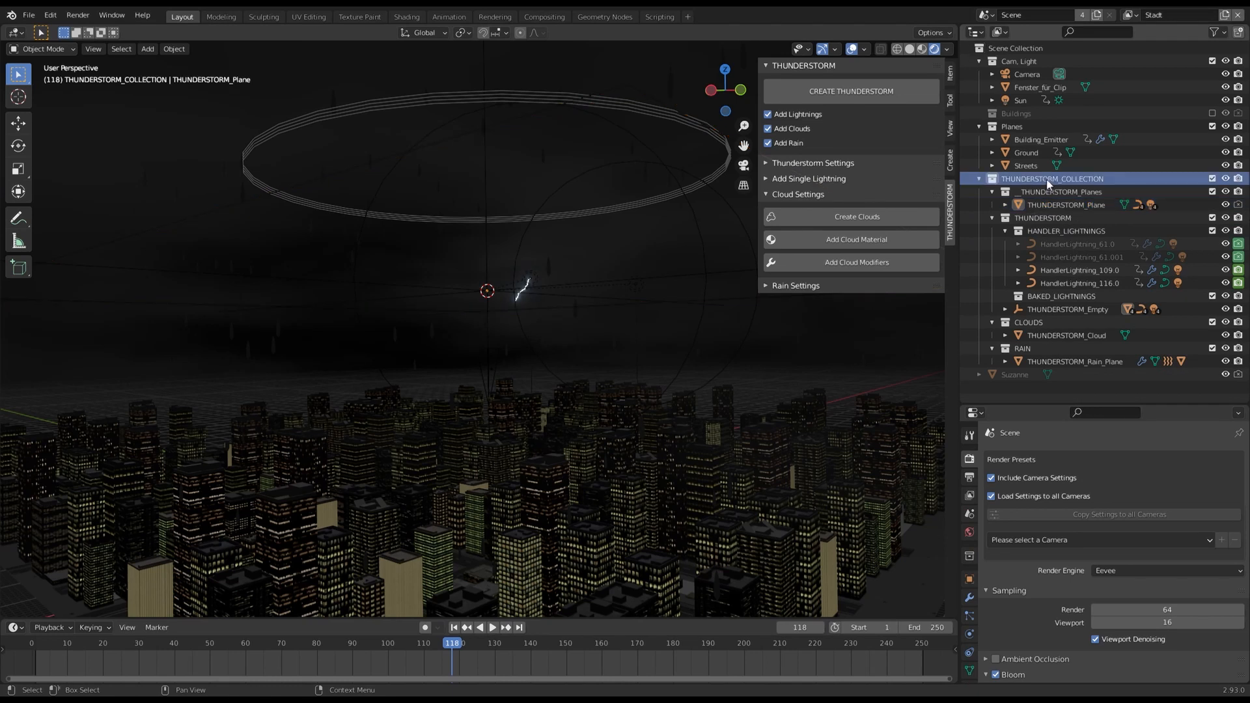
{"action": "right_click", "coordinate": [1045, 178]}
{"action": "left_click", "coordinate": [1046, 178]}
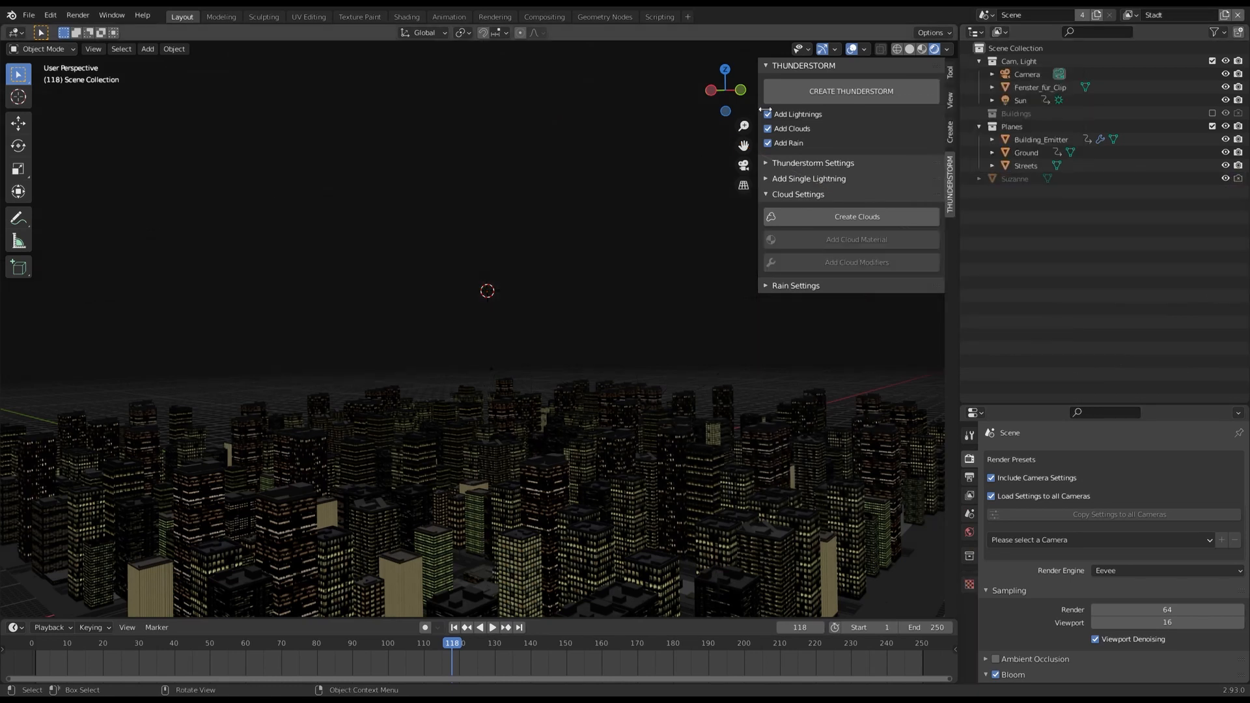
Step: Create a thunderstorm with only clouds and rain, Add Lightnings switched off, and start the animation playback
{"action": "left_click", "coordinate": [813, 95]}
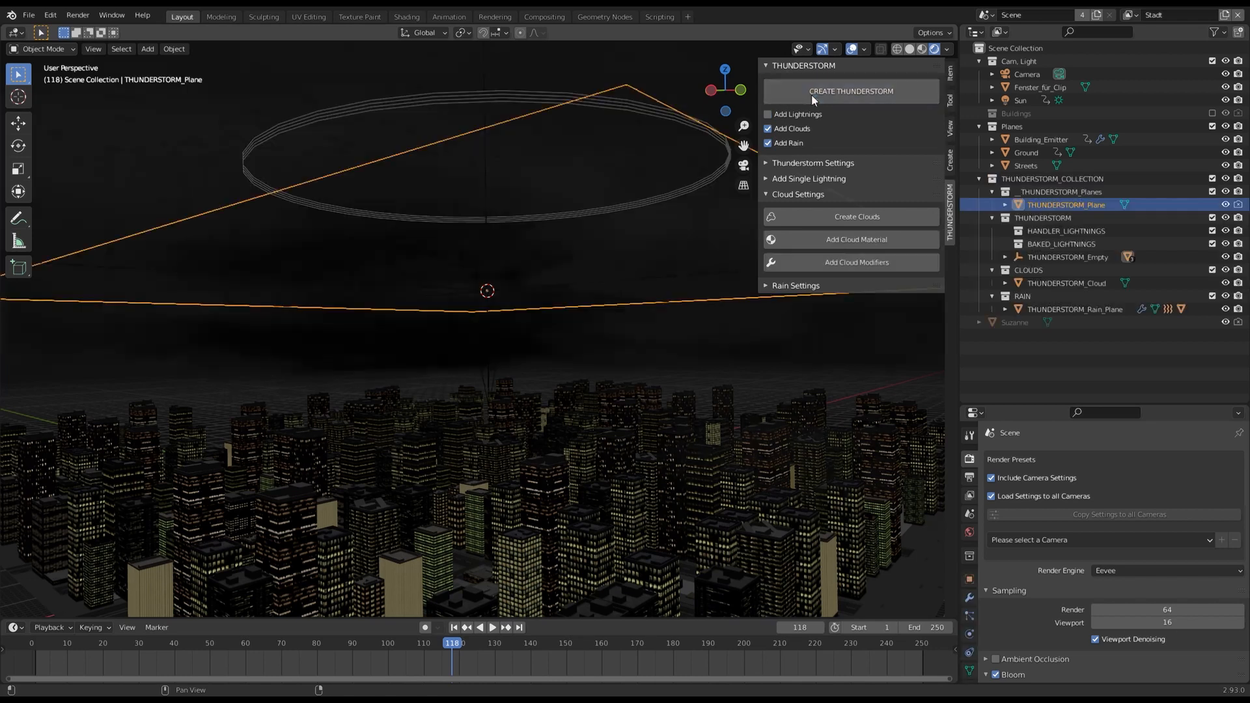
{"action": "key", "text": "space"}
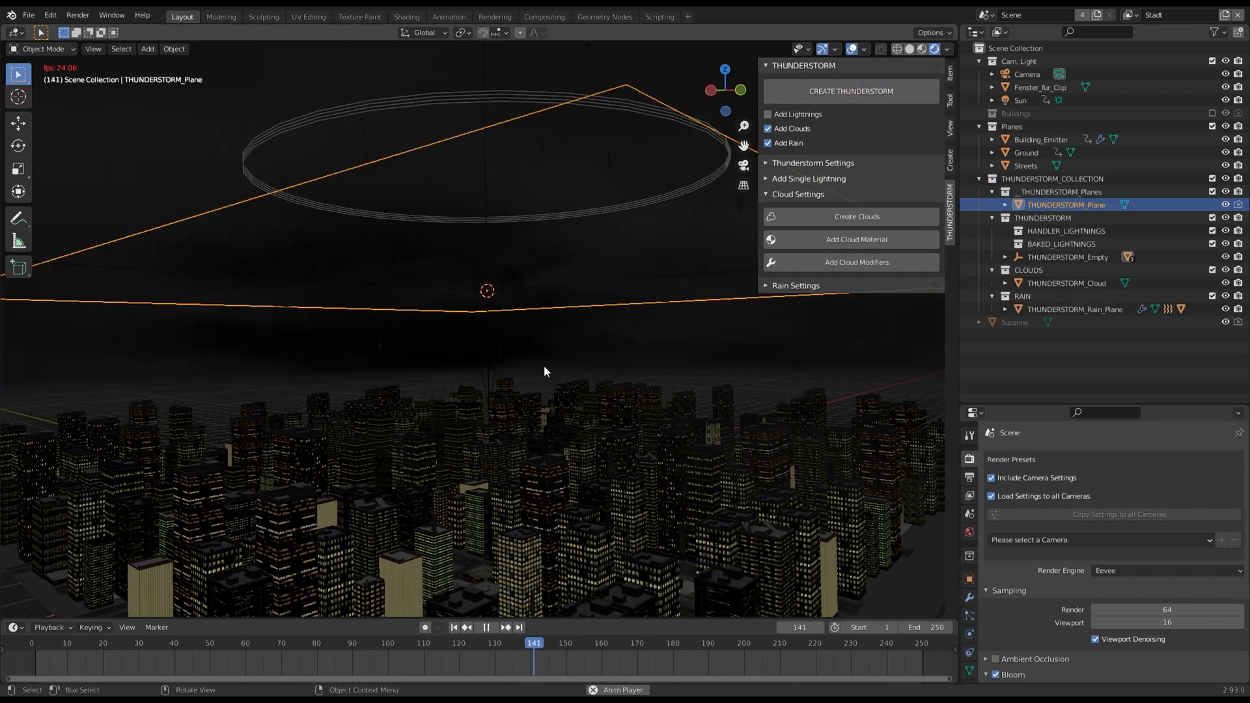
Step: Toggle Create While Playback in the Storm Settings on and off during playback, leaving it enabled
{"action": "left_click", "coordinate": [768, 162]}
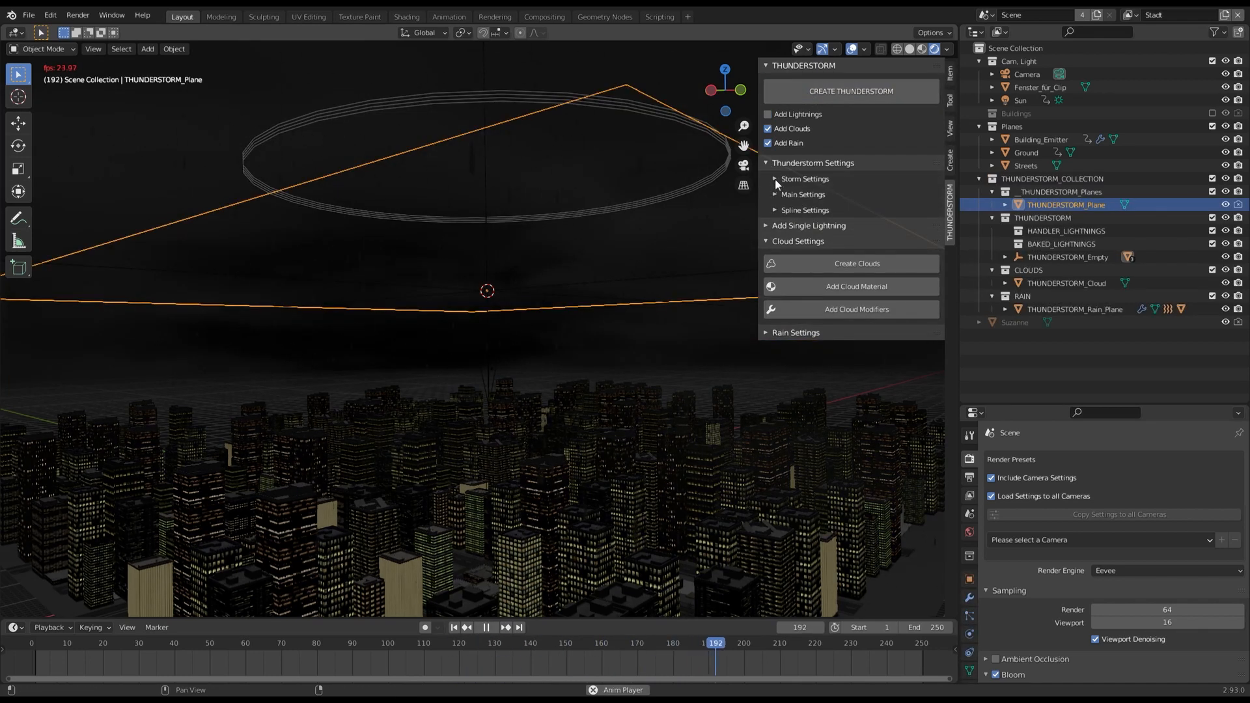
{"action": "left_click", "coordinate": [776, 178]}
{"action": "left_click", "coordinate": [772, 234]}
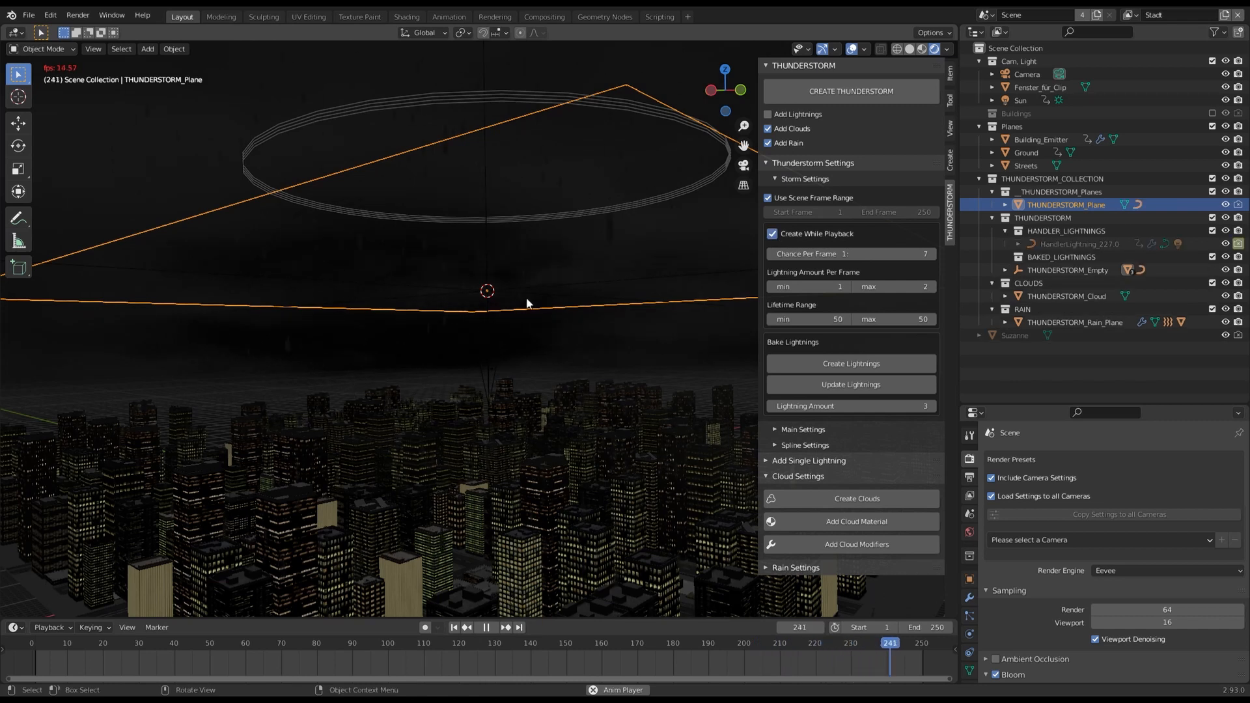
{"action": "left_click", "coordinate": [772, 234]}
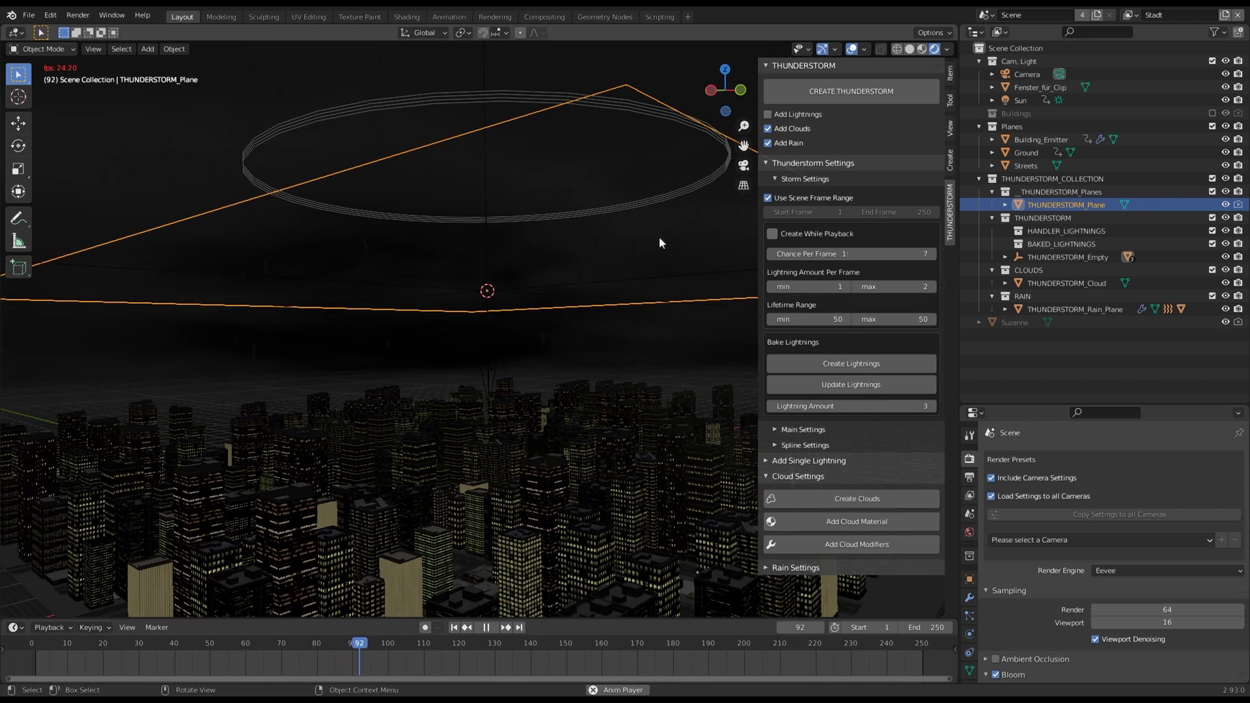
{"action": "left_click", "coordinate": [772, 233]}
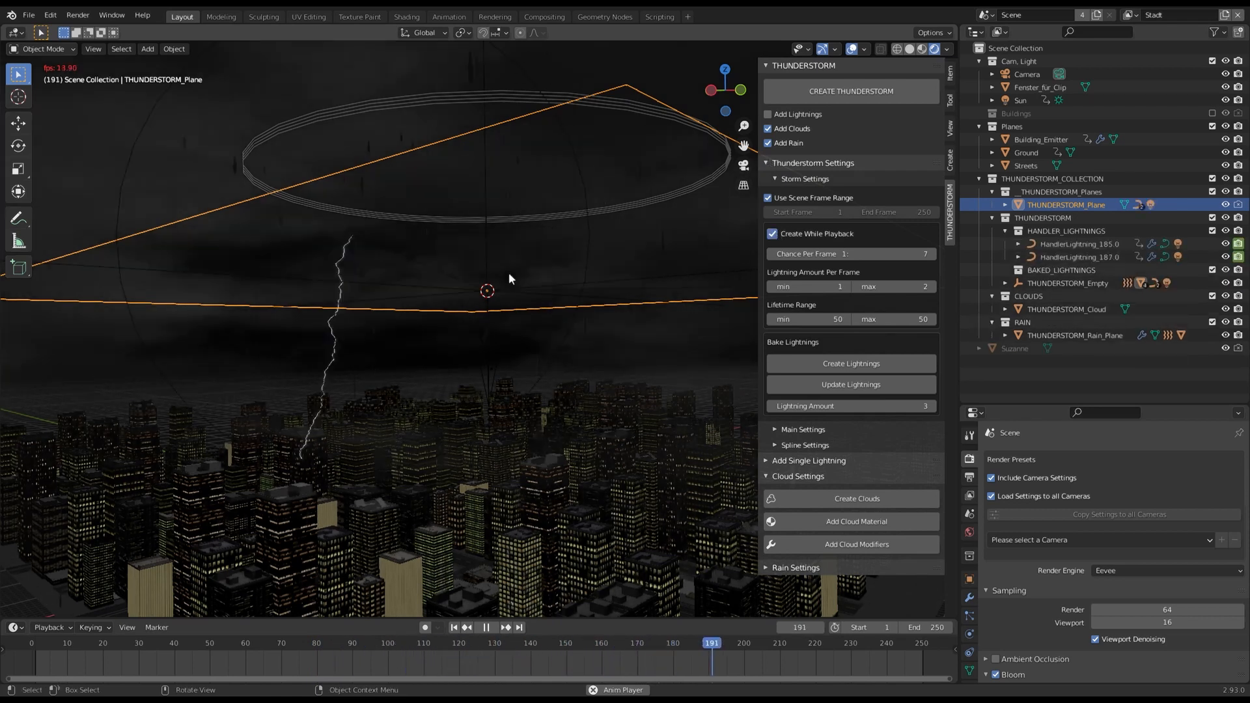
Step: Stop the playback, switch the viewport to solid shading and select the THUNDERSTORM_Cloud box
{"action": "key", "text": "KP_0"}
{"action": "key", "text": "space"}
{"action": "left_click", "coordinate": [910, 50]}
{"action": "scroll", "coordinate": [524, 231], "scroll_direction": "down", "scroll_amount": 5}
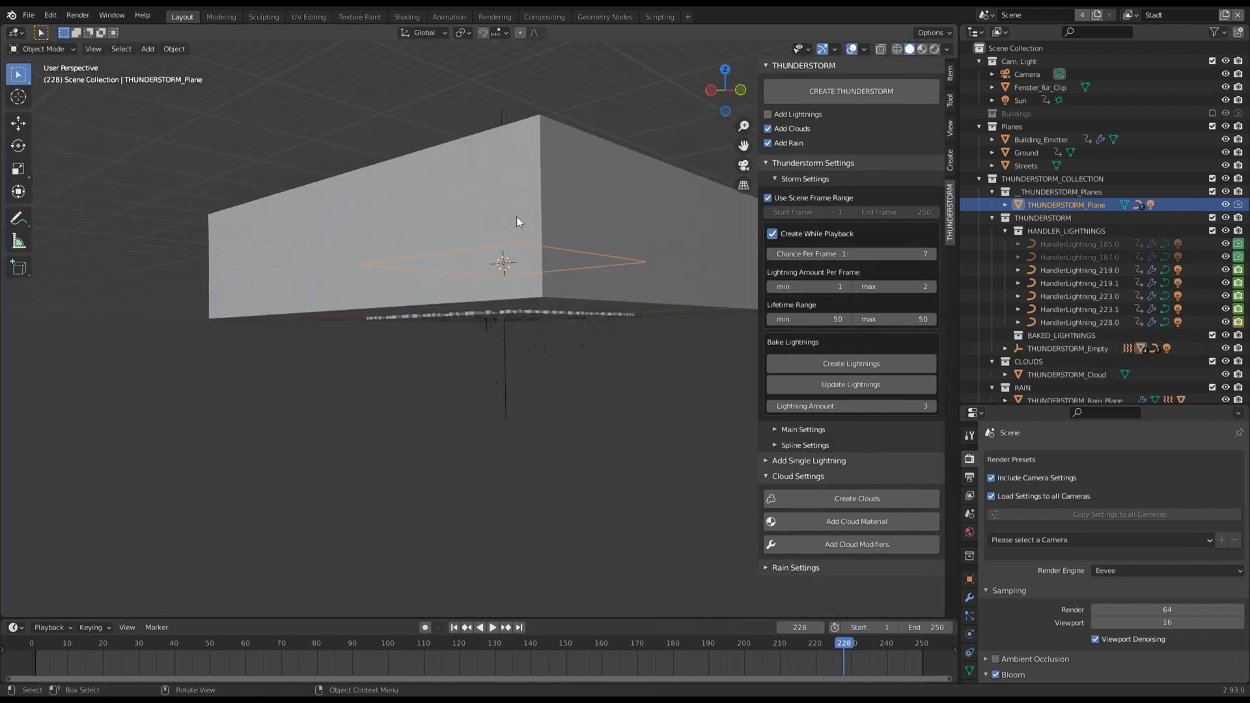
{"action": "left_click", "coordinate": [544, 190]}
{"action": "mouse_move", "coordinate": [544, 191]}
{"action": "middle_mouse_down"}
{"action": "mouse_move", "coordinate": [568, 233]}
{"action": "mouse_move", "coordinate": [532, 198]}
{"action": "mouse_move", "coordinate": [540, 181]}
{"action": "middle_mouse_up"}
Step: Play the animation in rendered shading and select the THUNDERSTORM_Rain_Plane above the city
{"action": "key", "text": "space"}
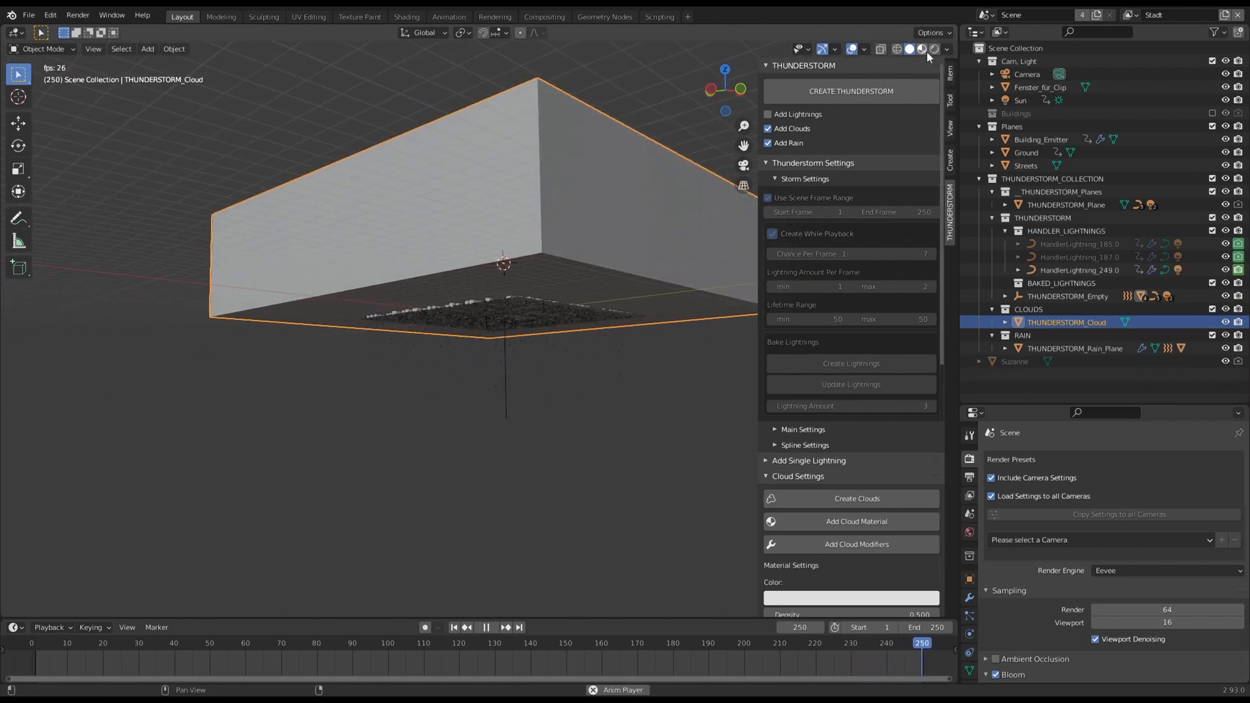
{"action": "left_click", "coordinate": [934, 49]}
{"action": "scroll", "coordinate": [519, 287], "scroll_direction": "up", "scroll_amount": 8}
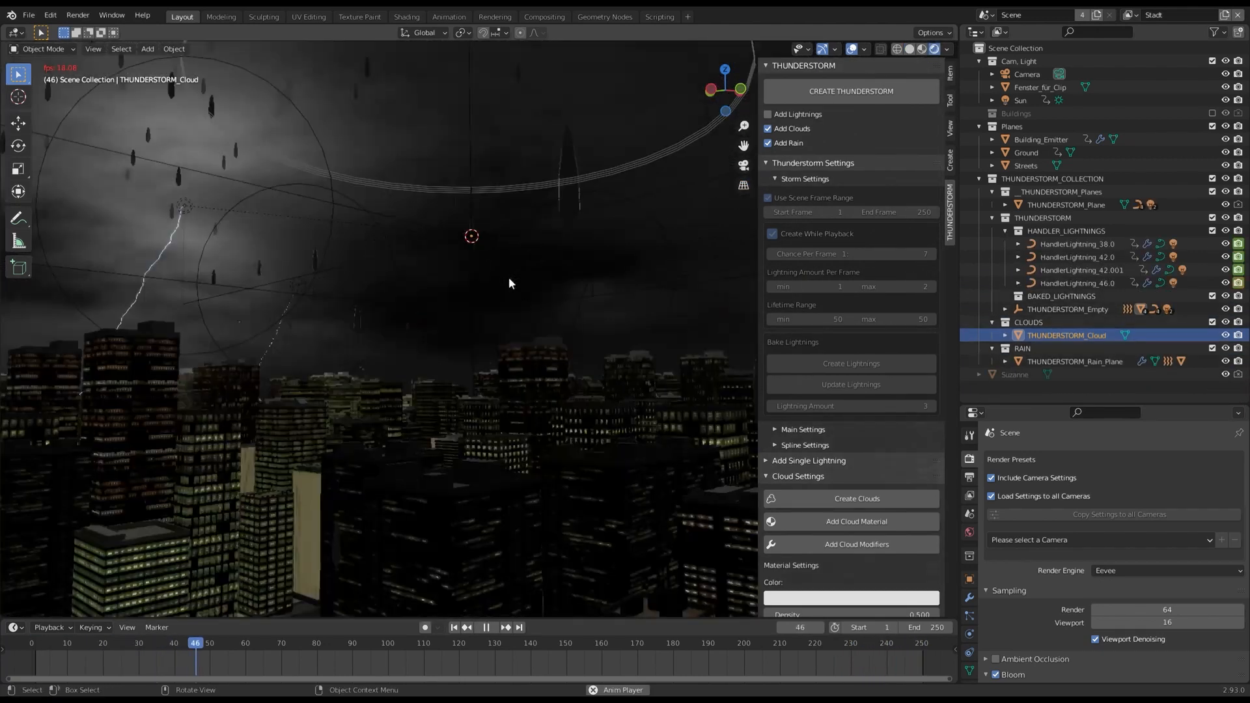
{"action": "scroll", "coordinate": [499, 342], "scroll_direction": "down", "scroll_amount": 1}
{"action": "scroll", "coordinate": [498, 342], "scroll_direction": "down", "scroll_amount": 5}
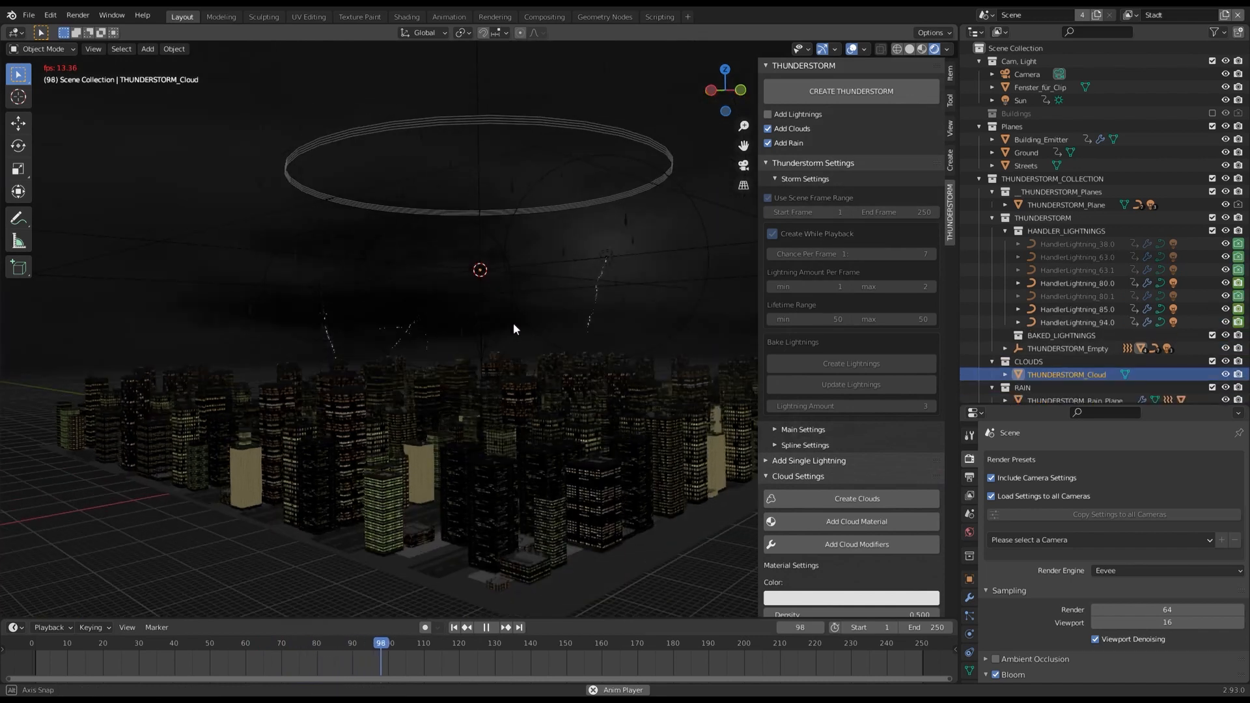
{"action": "left_click", "coordinate": [509, 126]}
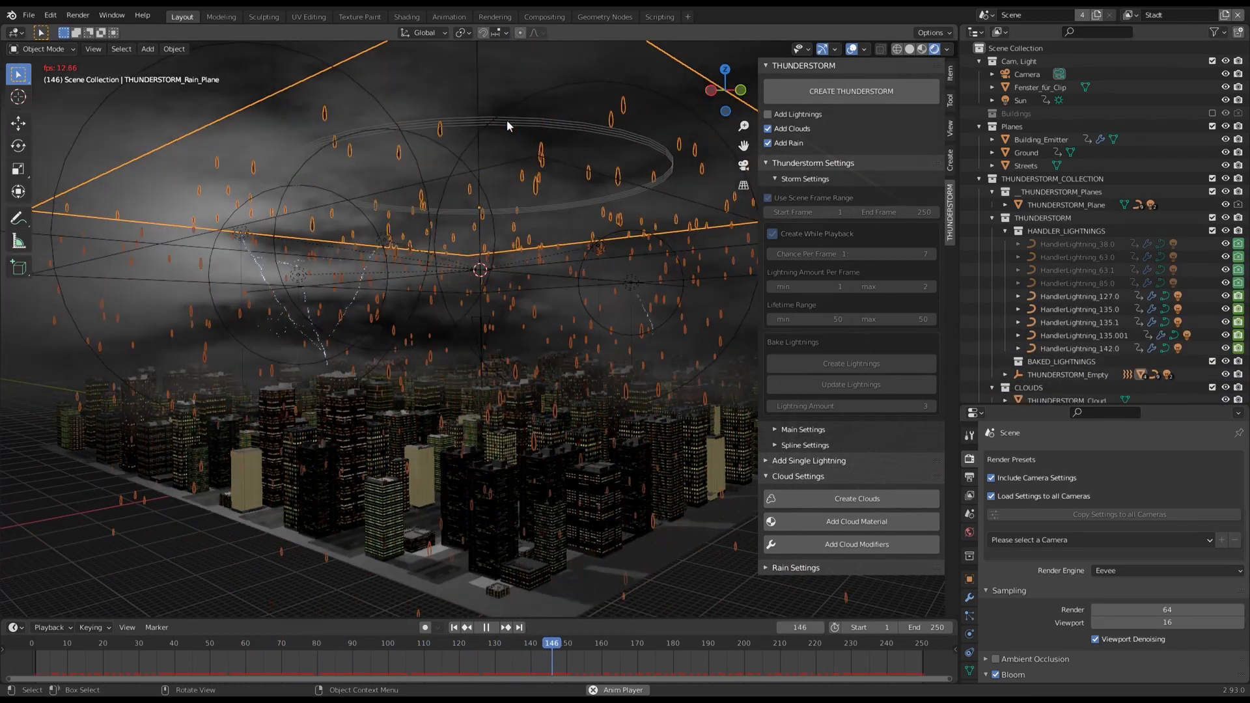
Step: Select the ring-shaped TS_Wind_Empty above the city while the animation plays
{"action": "left_click", "coordinate": [479, 119]}
{"action": "scroll", "coordinate": [526, 245], "scroll_direction": "down", "scroll_amount": 3}
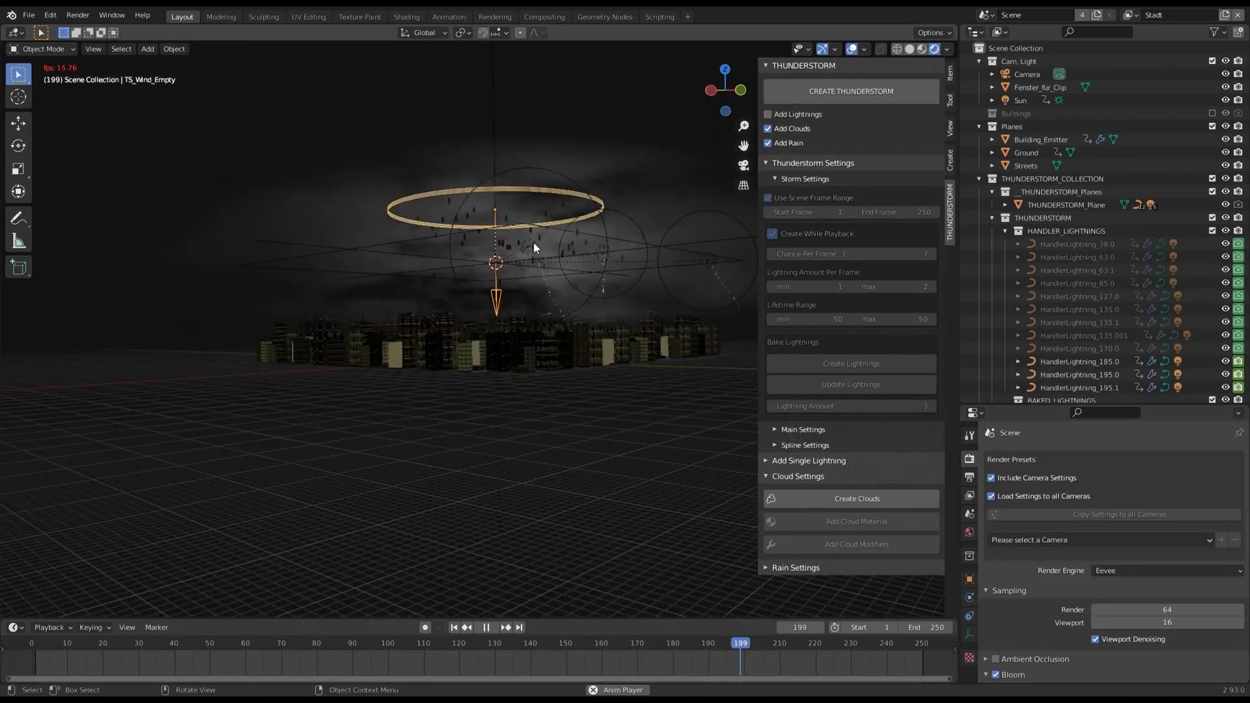
{"action": "middle_click_drag", "start_coordinate": [513, 99], "coordinate": [510, 109]}
Step: Select the THUNDERSTORM_Empty and try moving, scaling and freely rotating it to transform the whole storm
{"action": "left_click", "coordinate": [494, 115]}
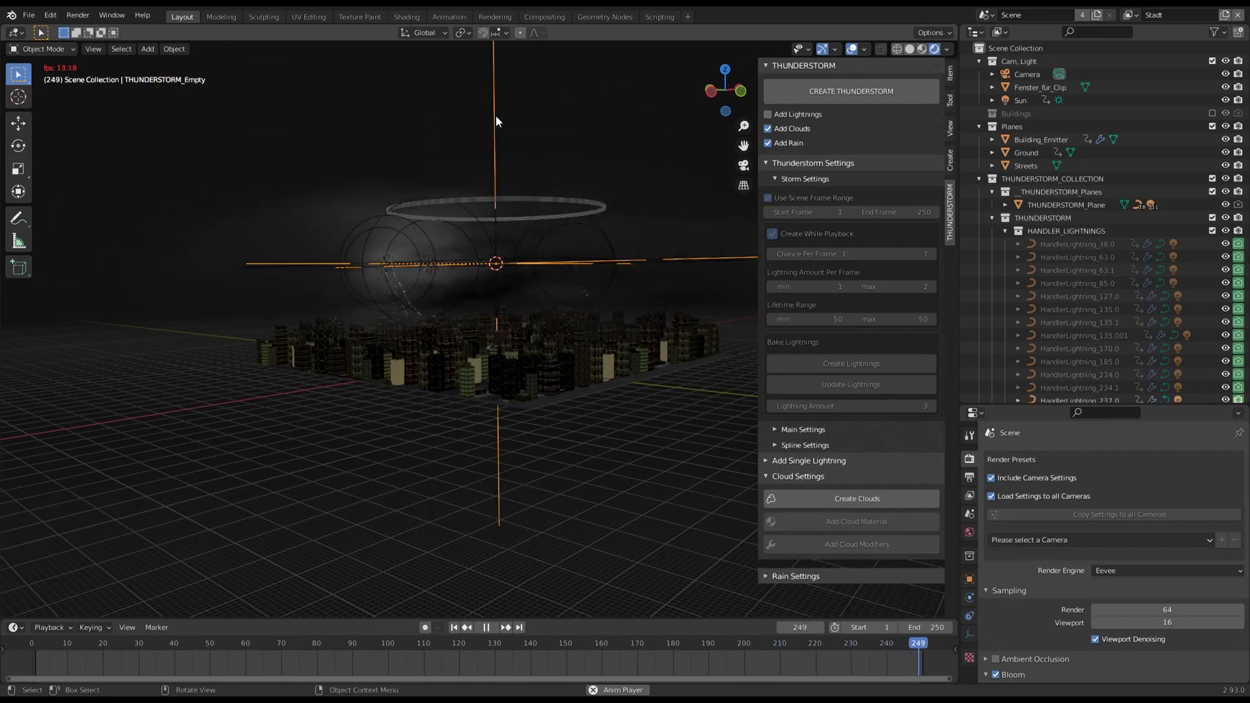
{"action": "key", "text": "g"}
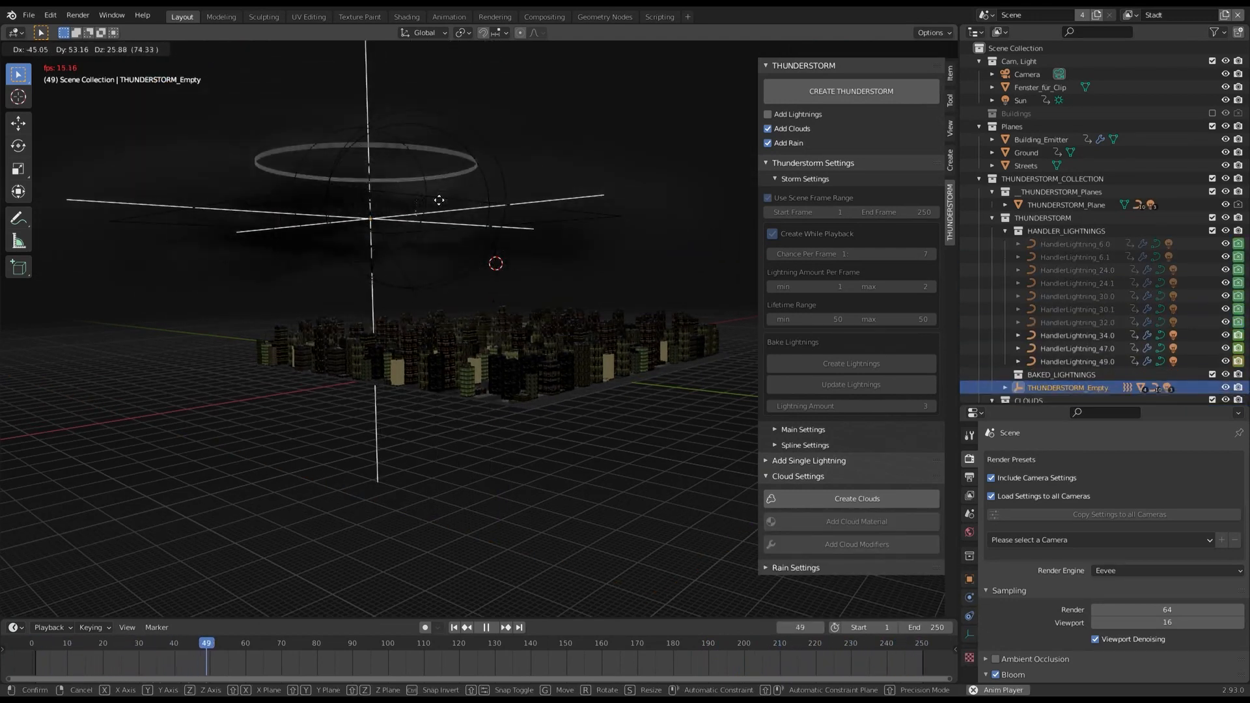
{"action": "key", "text": "s"}
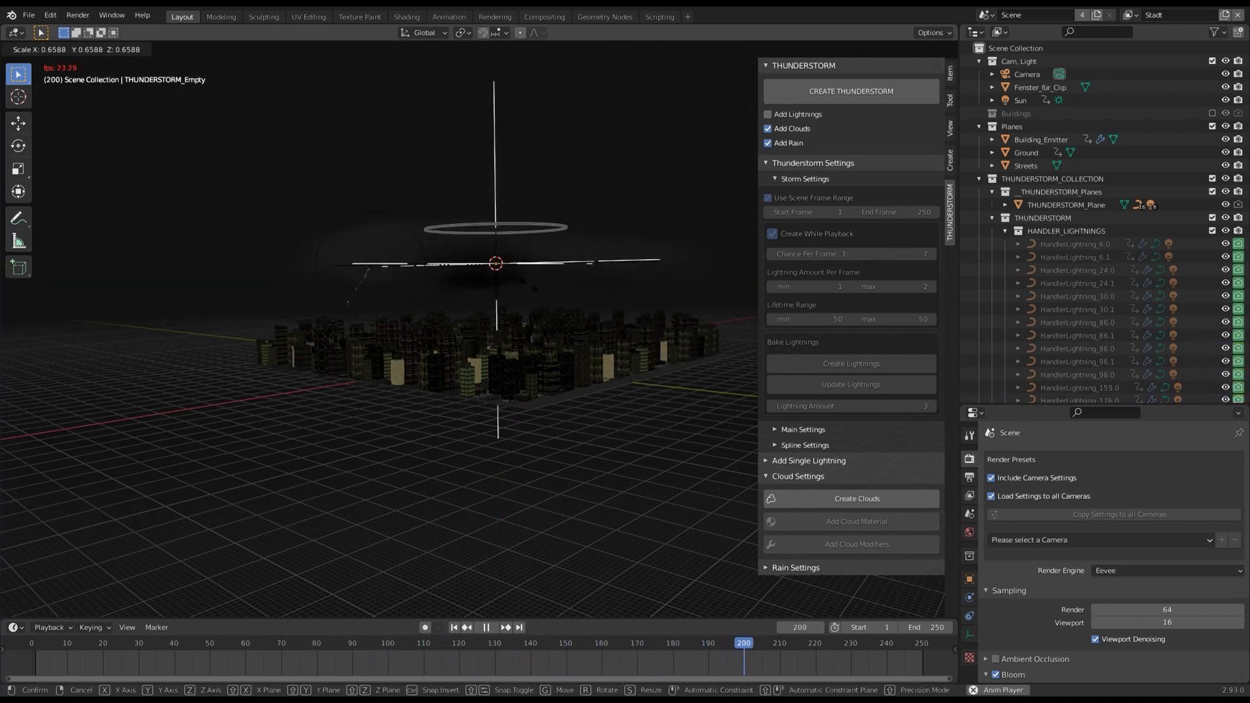
{"action": "left_click", "coordinate": [539, 295]}
{"action": "key", "text": "r"}
{"action": "key", "text": "r"}
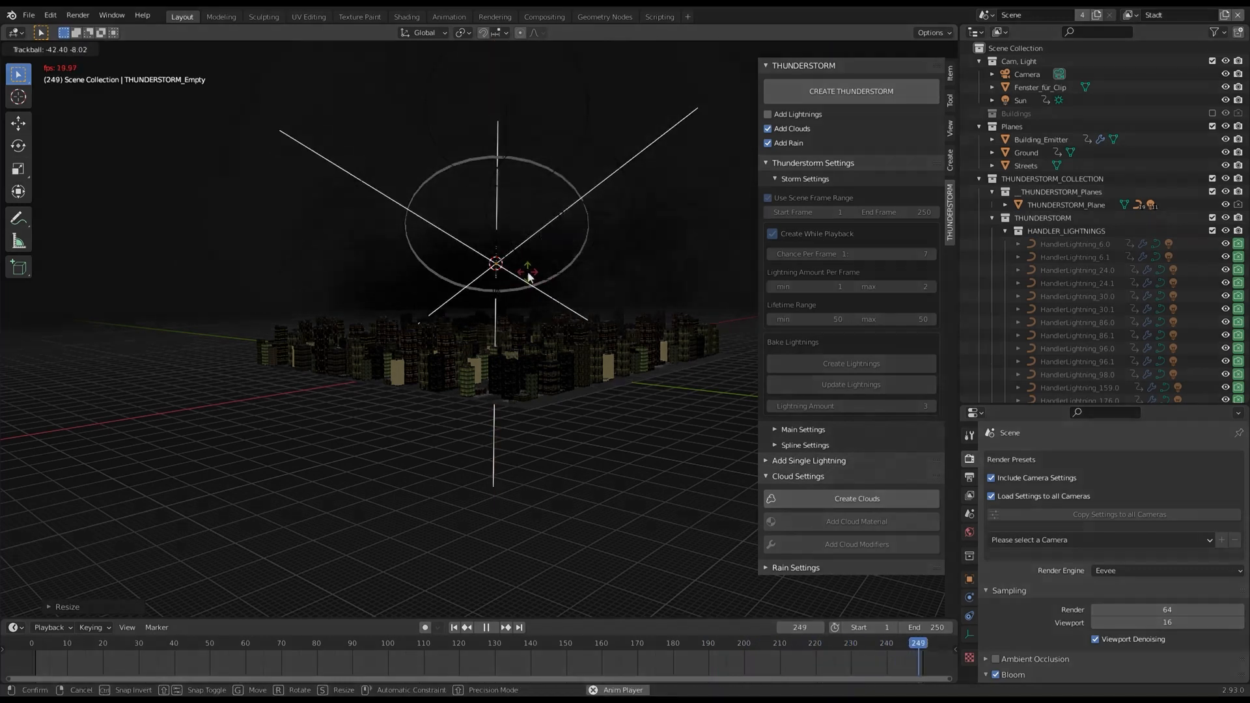
{"action": "left_click", "coordinate": [609, 261]}
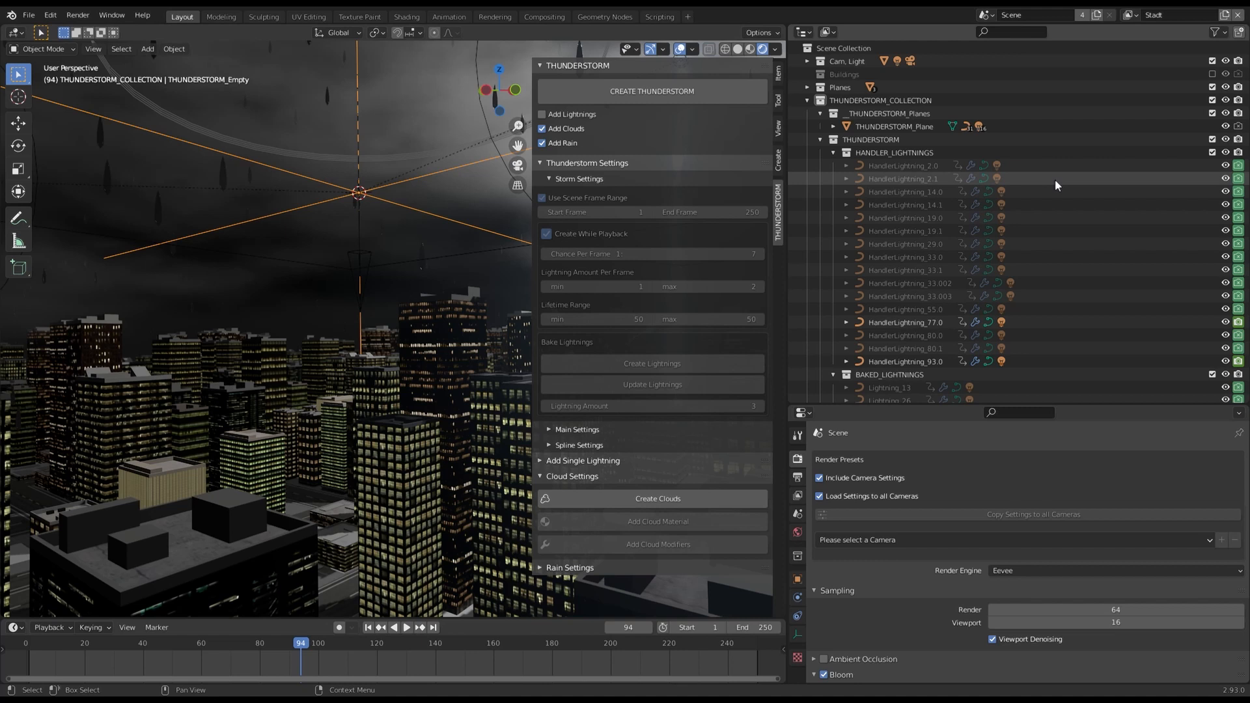
Step: Collapse the THUNDERSTORM, CLOUDS and RAIN collections within THUNDERSTORM_COLLECTION, leaving the parent collection expanded
{"action": "left_click", "coordinate": [904, 102]}
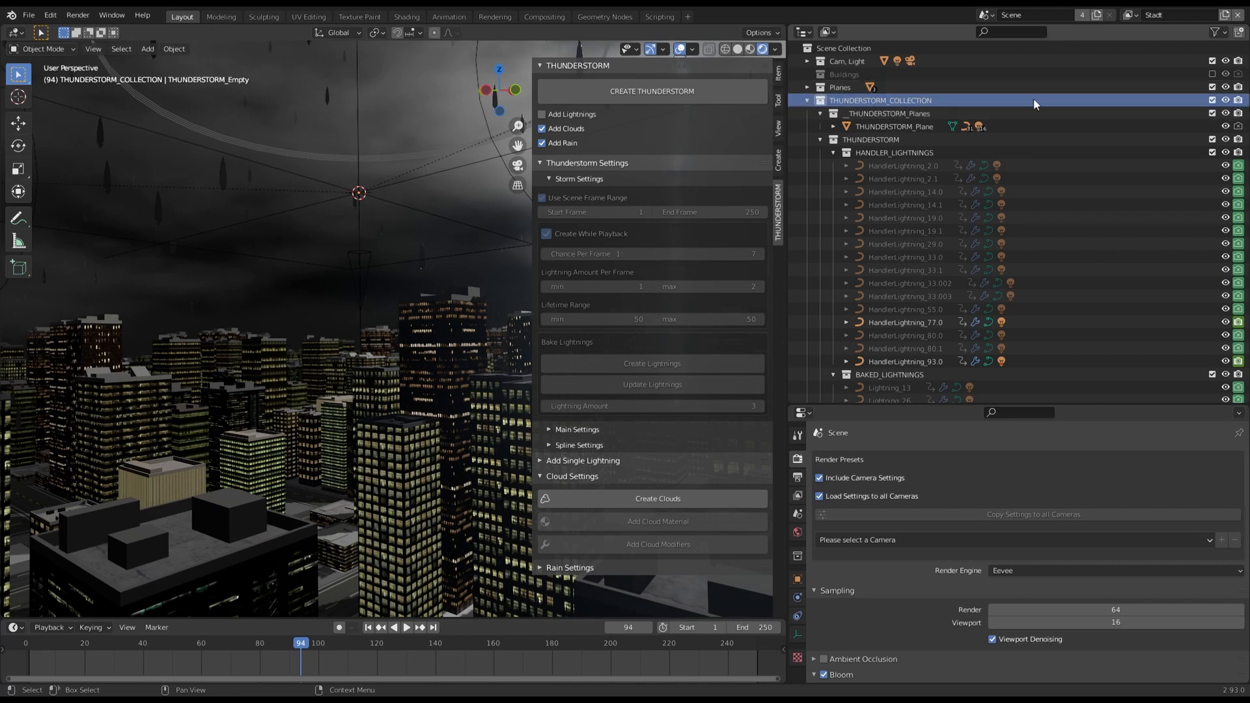
{"action": "left_click", "coordinate": [819, 140]}
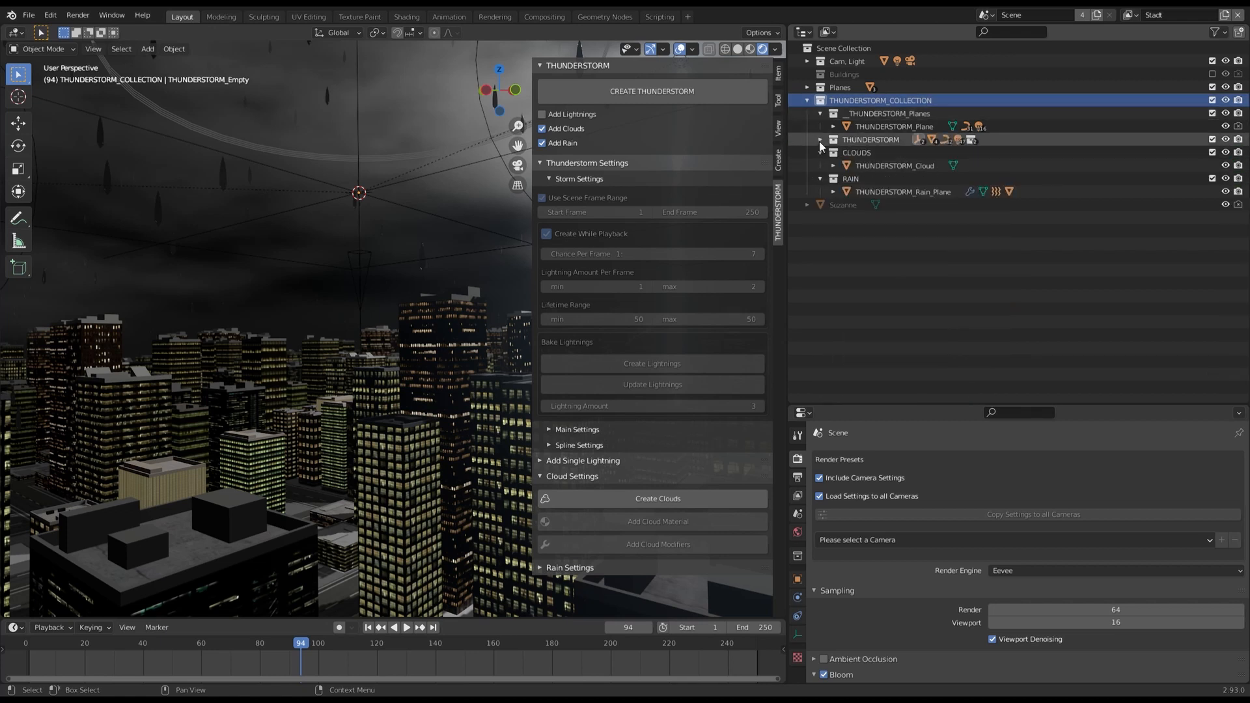
{"action": "left_click", "coordinate": [818, 154]}
{"action": "left_click", "coordinate": [819, 164]}
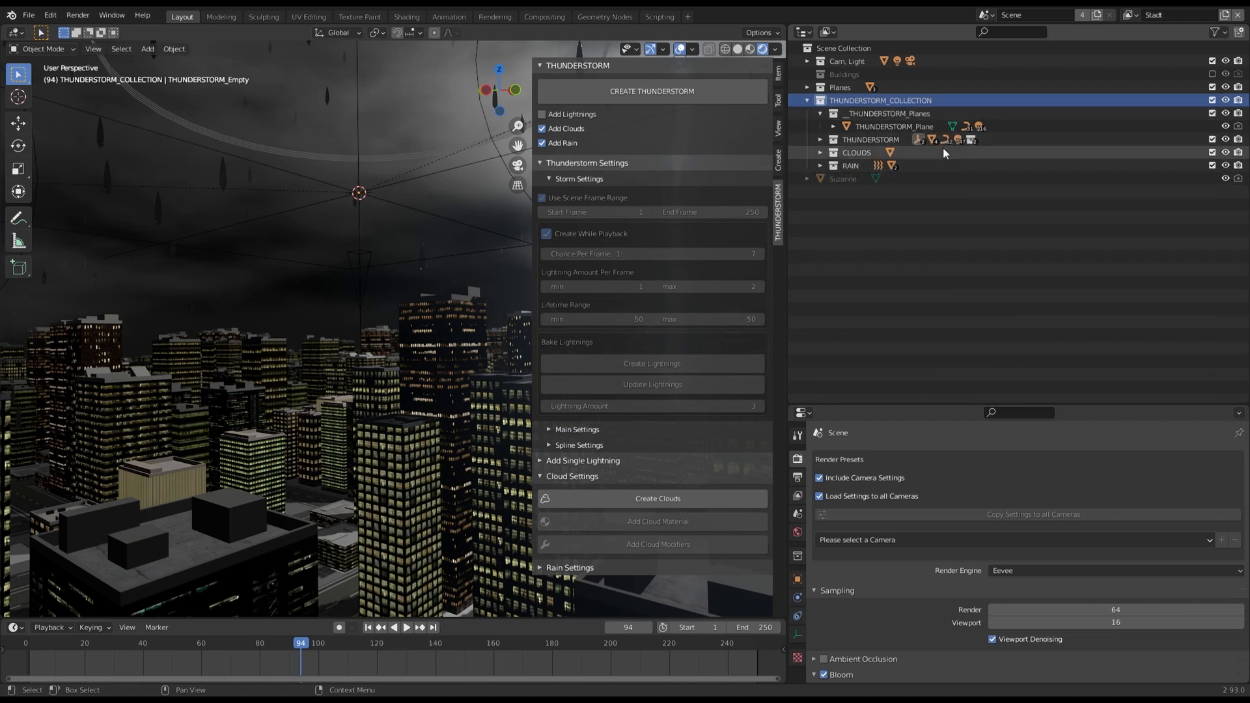
{"action": "left_click", "coordinate": [806, 100]}
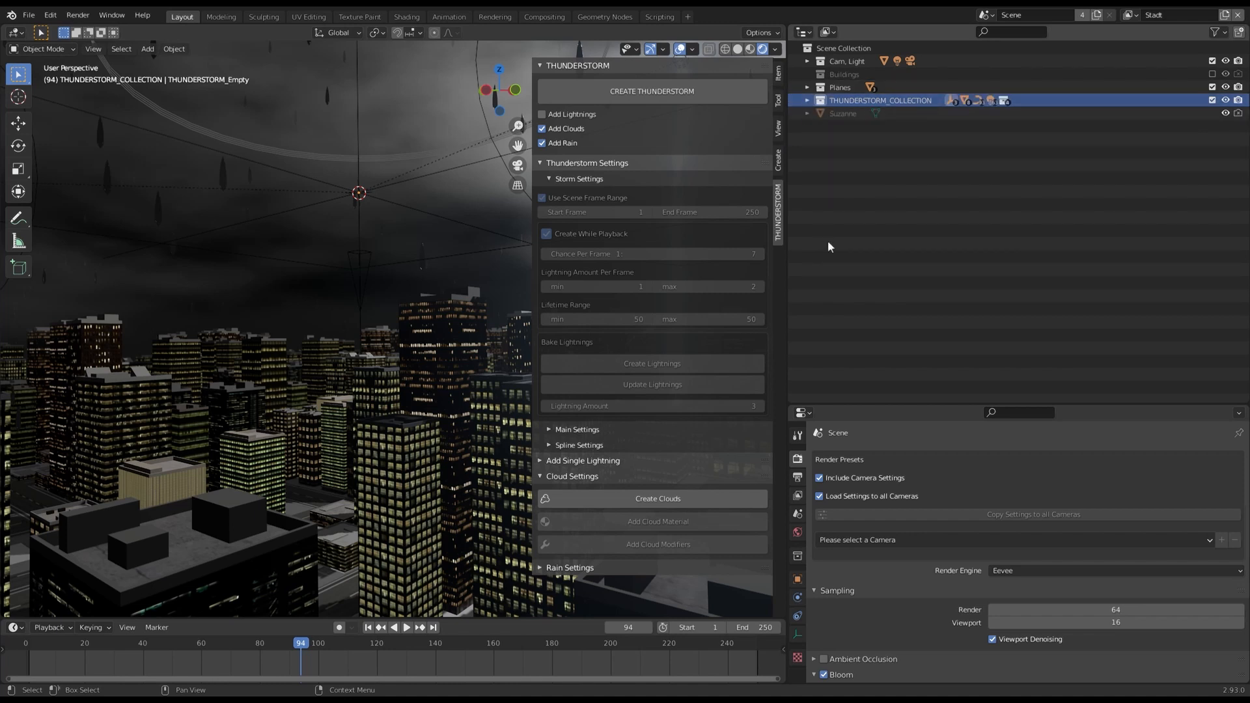
{"action": "left_click", "coordinate": [805, 99]}
Step: Play the animation and compare the Storm Settings for THUNDERSTORM_Plane and THUNDERSTORM_Empty, leaving the plane selected
{"action": "key", "text": "space"}
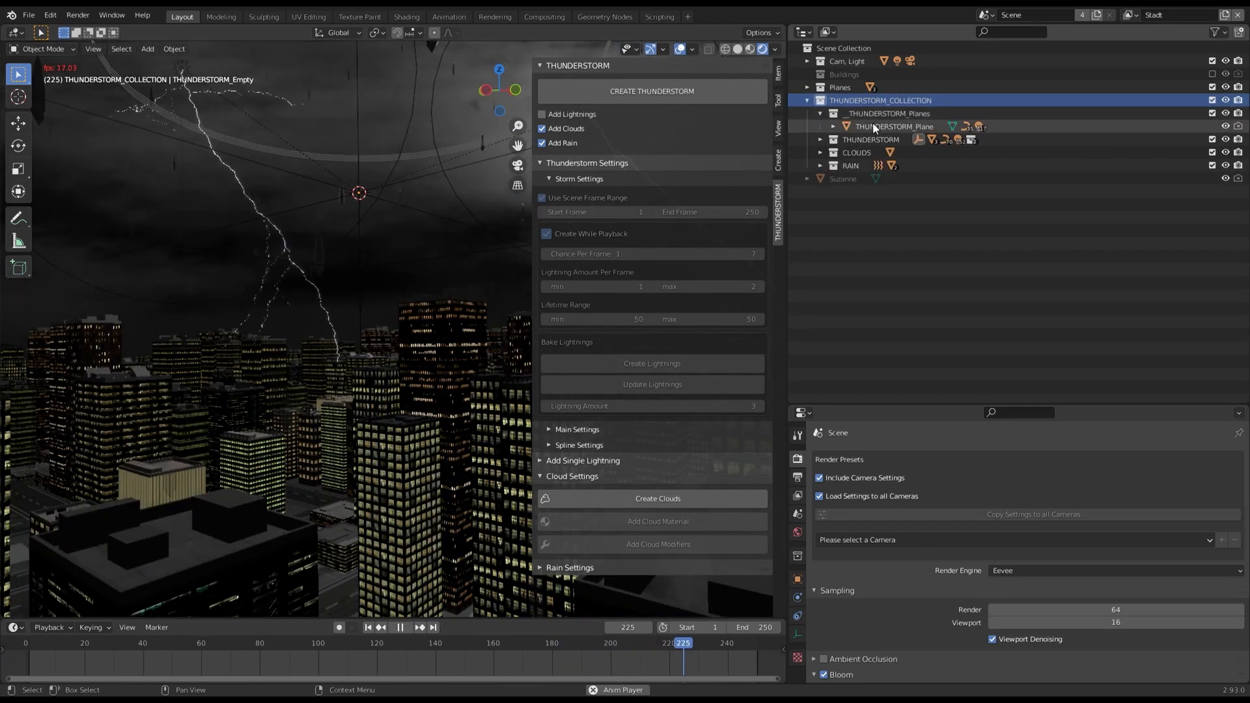
{"action": "left_click", "coordinate": [872, 125]}
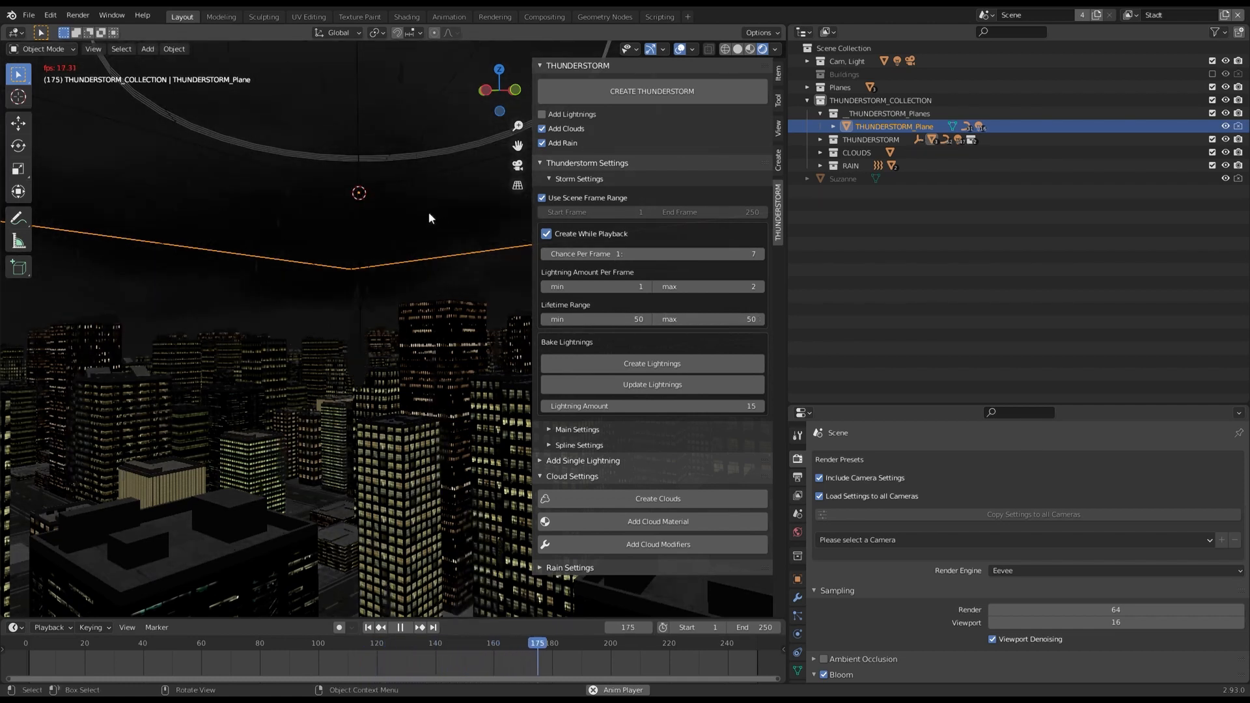
{"action": "left_click", "coordinate": [393, 184]}
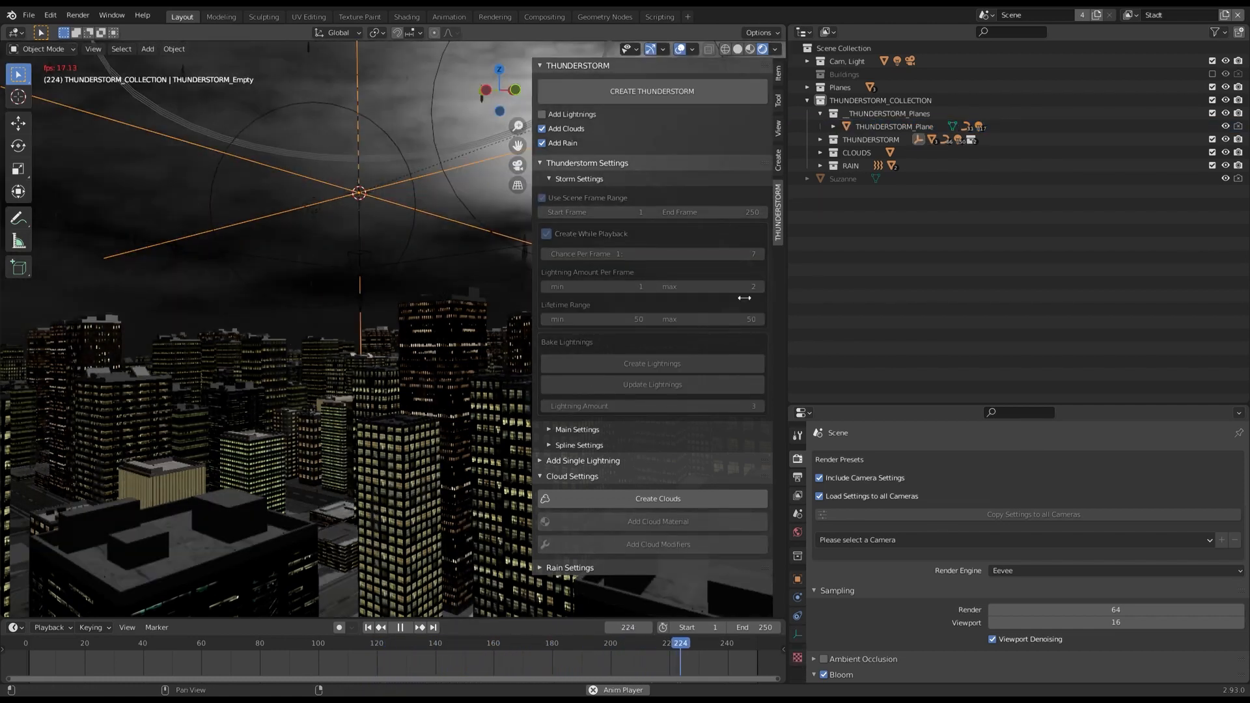
{"action": "left_click", "coordinate": [860, 128]}
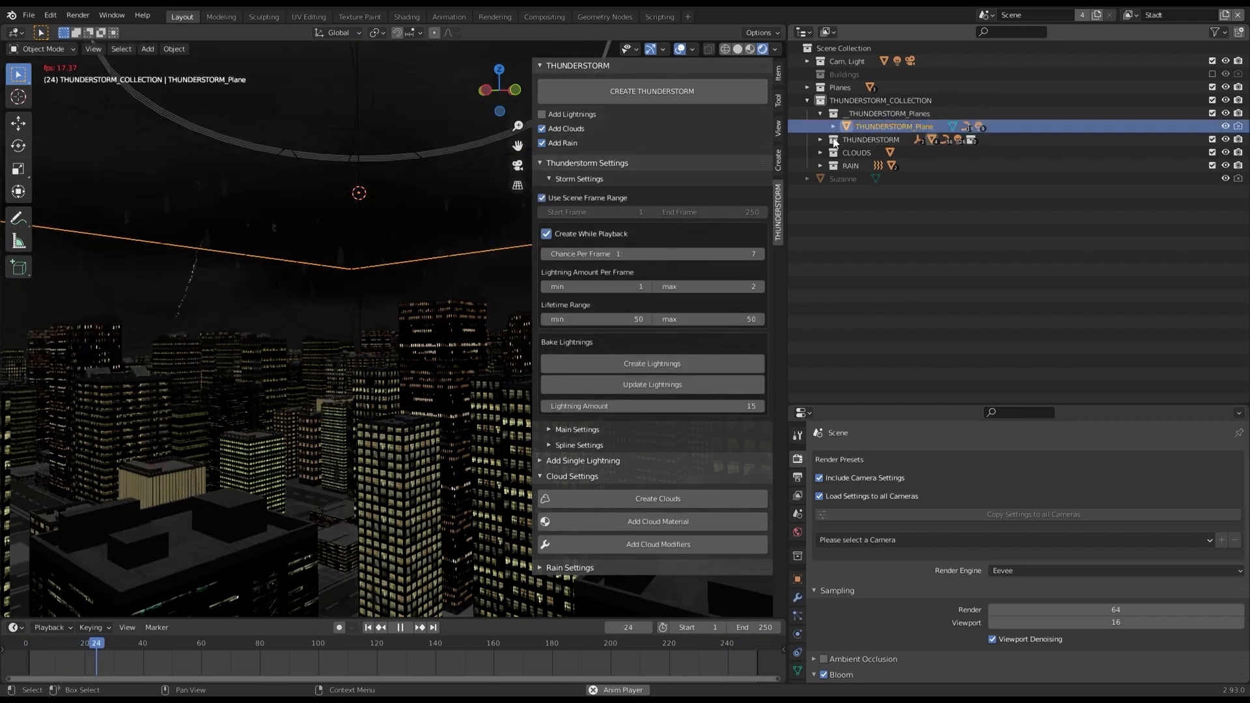
Step: Expand the THUNDERSTORM collection, collapse its HANDLER_LIGHTNINGS and BAKED_LIGHTNINGS sub-collections, and try moving the THUNDERSTORM_Empty
{"action": "left_click", "coordinate": [820, 139]}
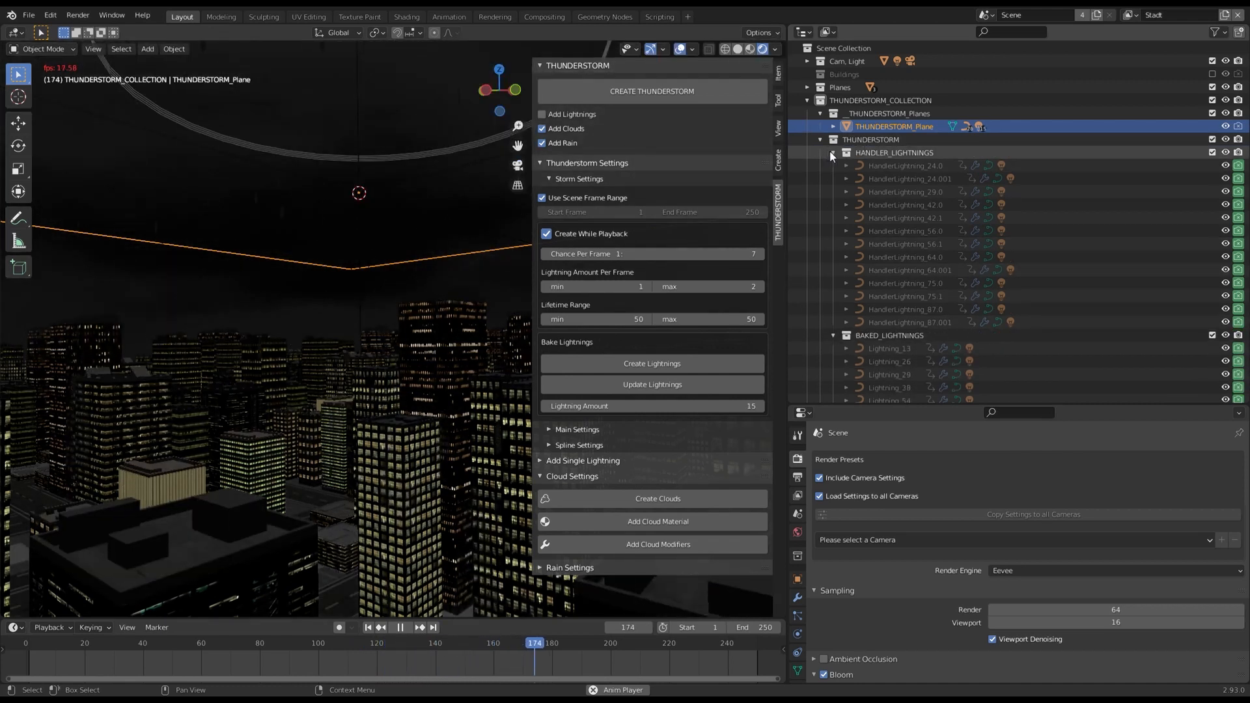
{"action": "left_click", "coordinate": [831, 152]}
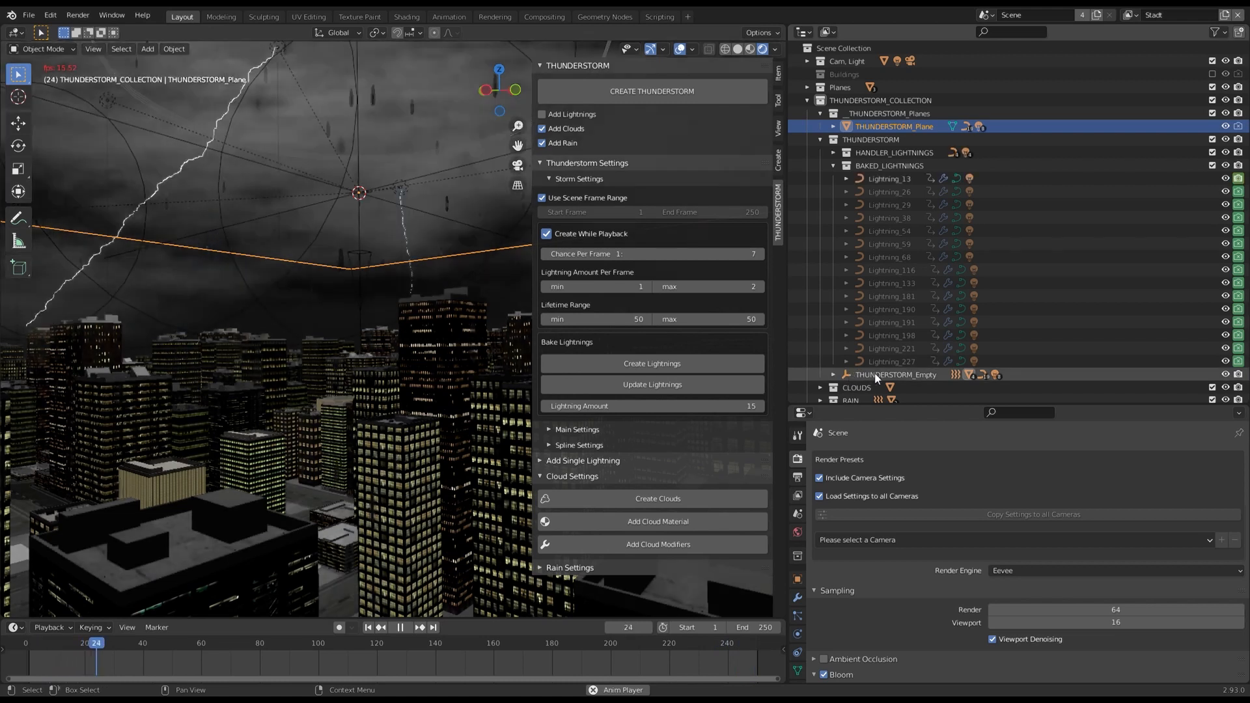
{"action": "left_click", "coordinate": [878, 376]}
{"action": "key", "text": "g"}
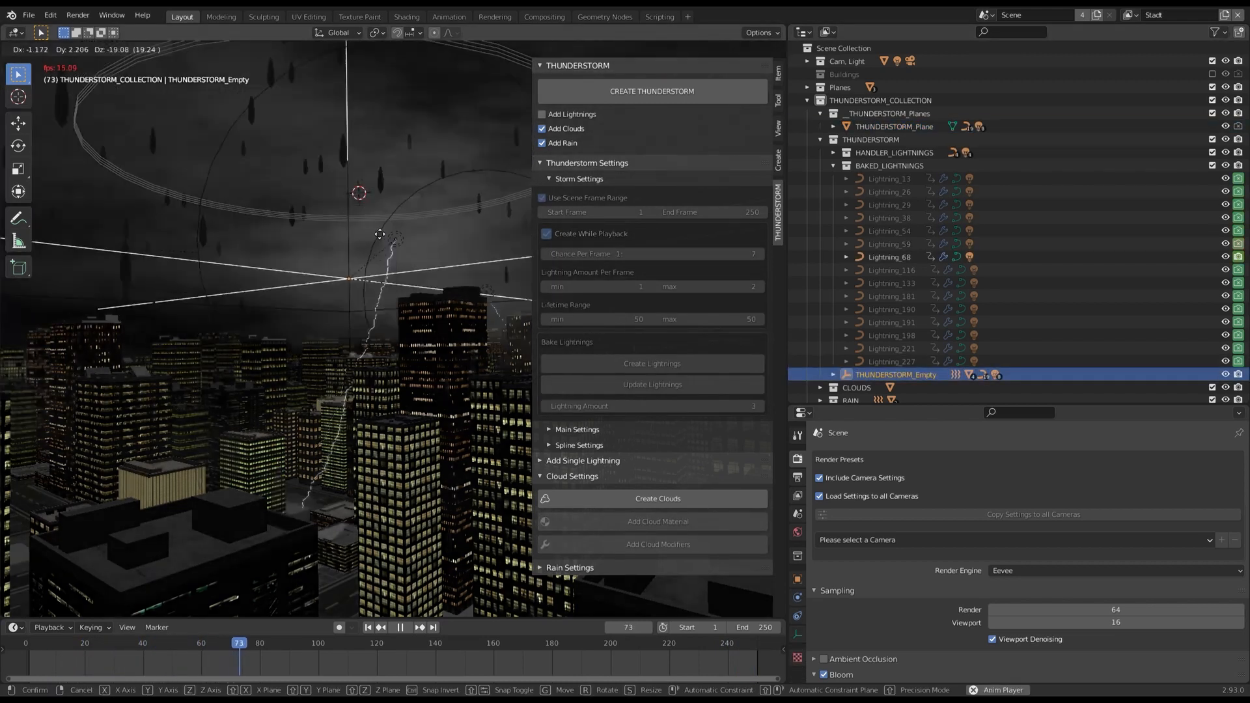
{"action": "right_click", "coordinate": [377, 199]}
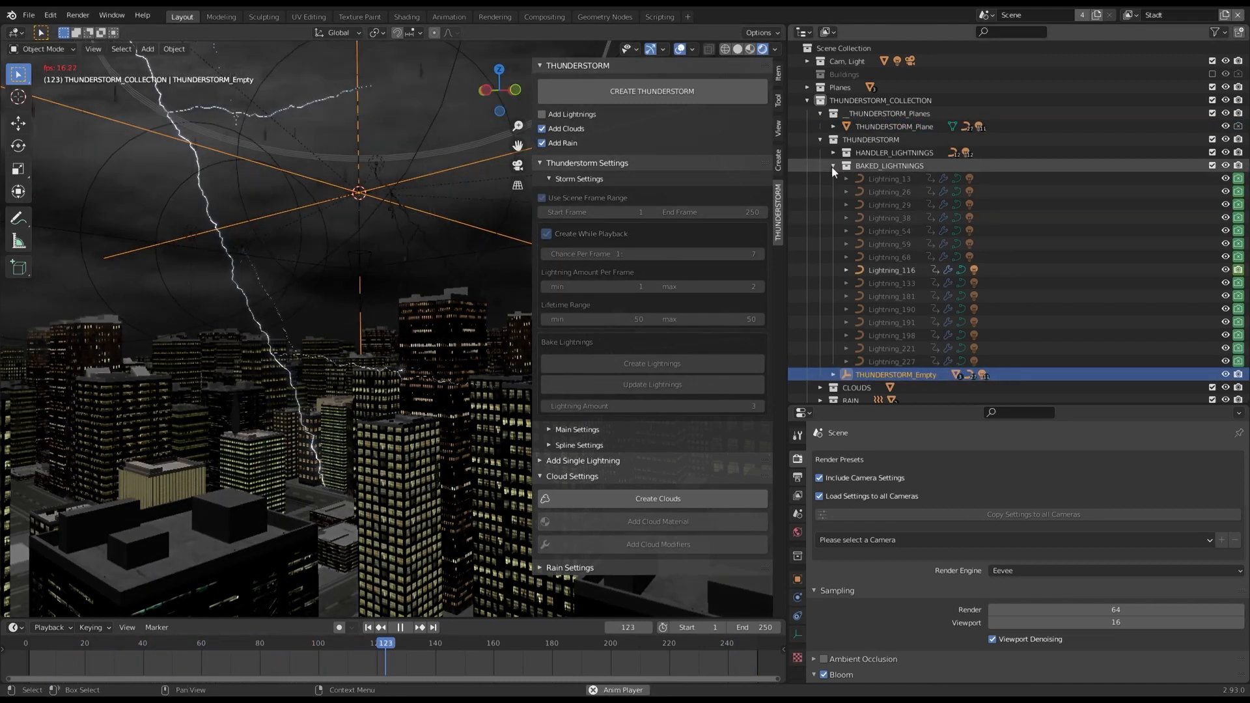
{"action": "left_click", "coordinate": [833, 166]}
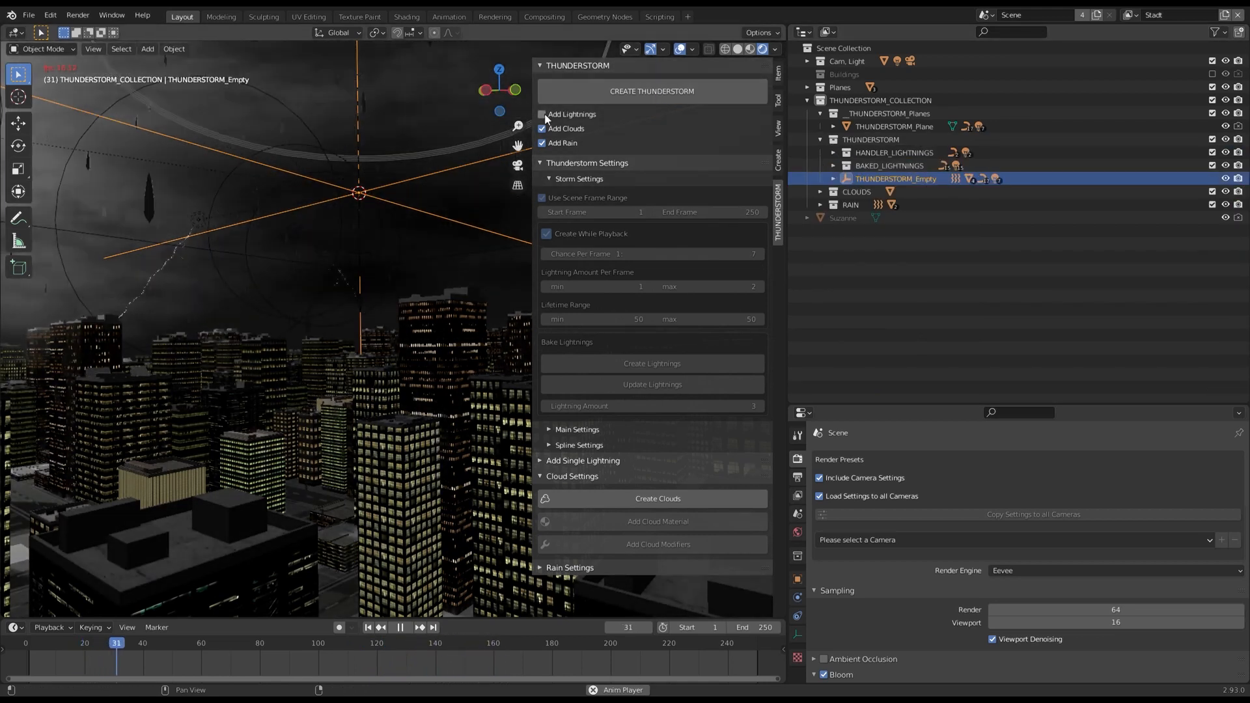
Step: Create a second thunderstorm with lightnings, clouds and rain all enabled, and collapse its HANDLER_LIGHTNINGS.001 collection
{"action": "left_click", "coordinate": [541, 114]}
{"action": "left_click", "coordinate": [608, 92]}
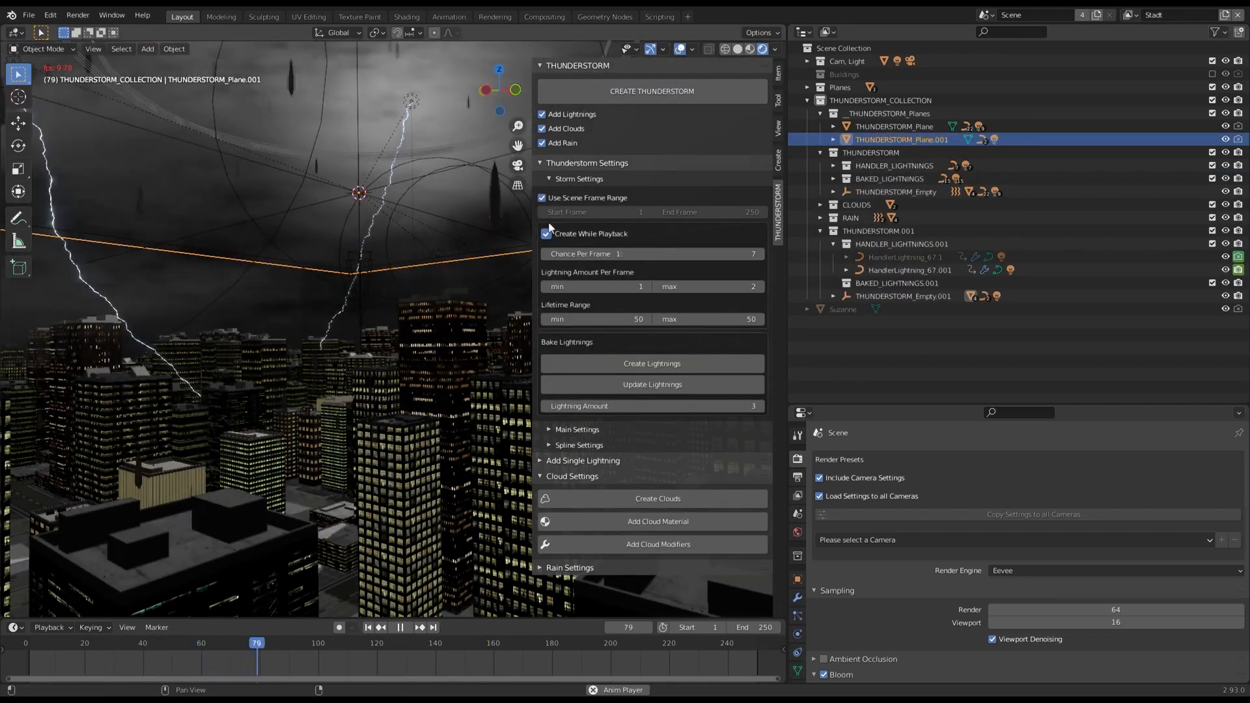
{"action": "left_click", "coordinate": [833, 244]}
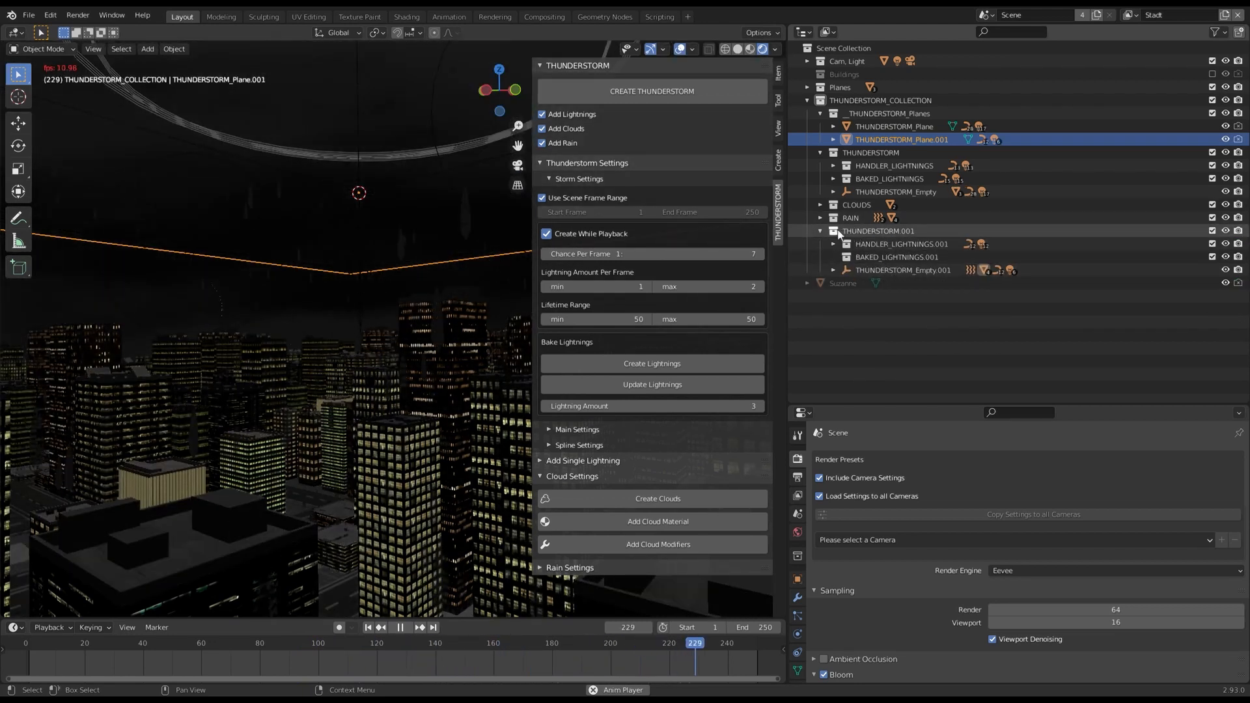
Step: Collapse the _THUNDERSTORM_Planes and THUNDERSTORM collections, inspect the contents of CLOUDS and RAIN, and stop the playback
{"action": "left_click", "coordinate": [819, 114]}
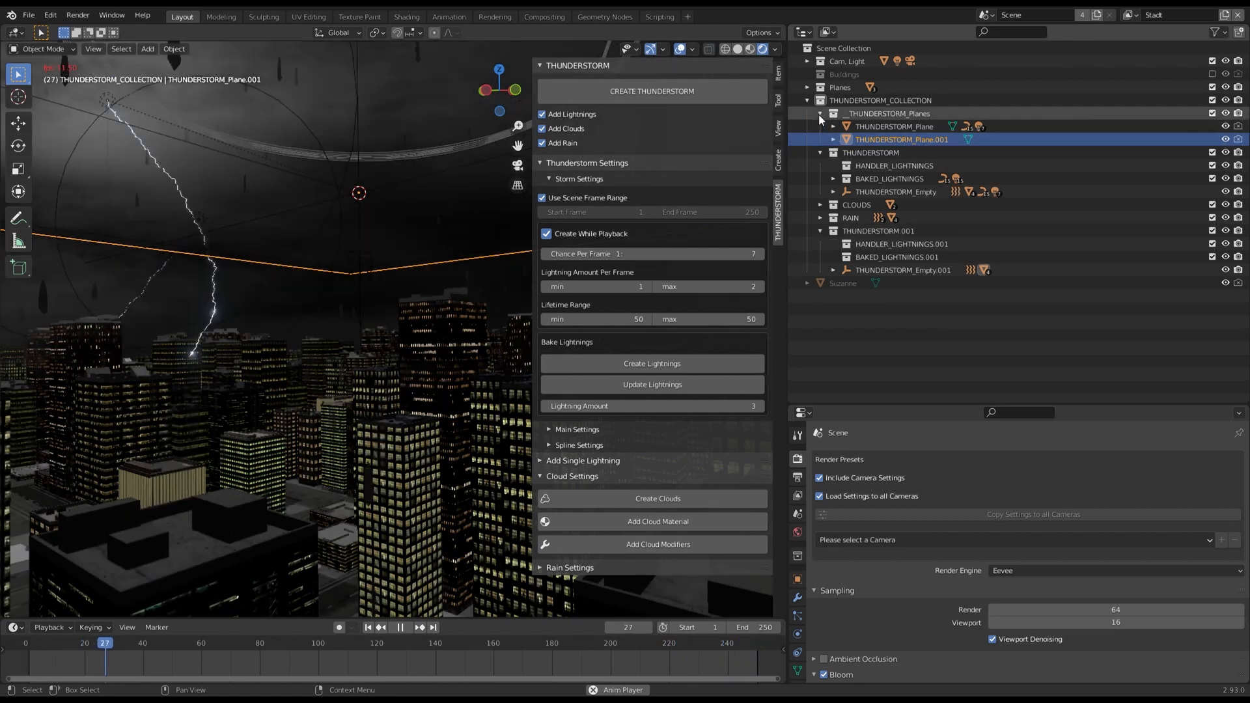
{"action": "left_click", "coordinate": [820, 126]}
{"action": "left_click", "coordinate": [821, 139]}
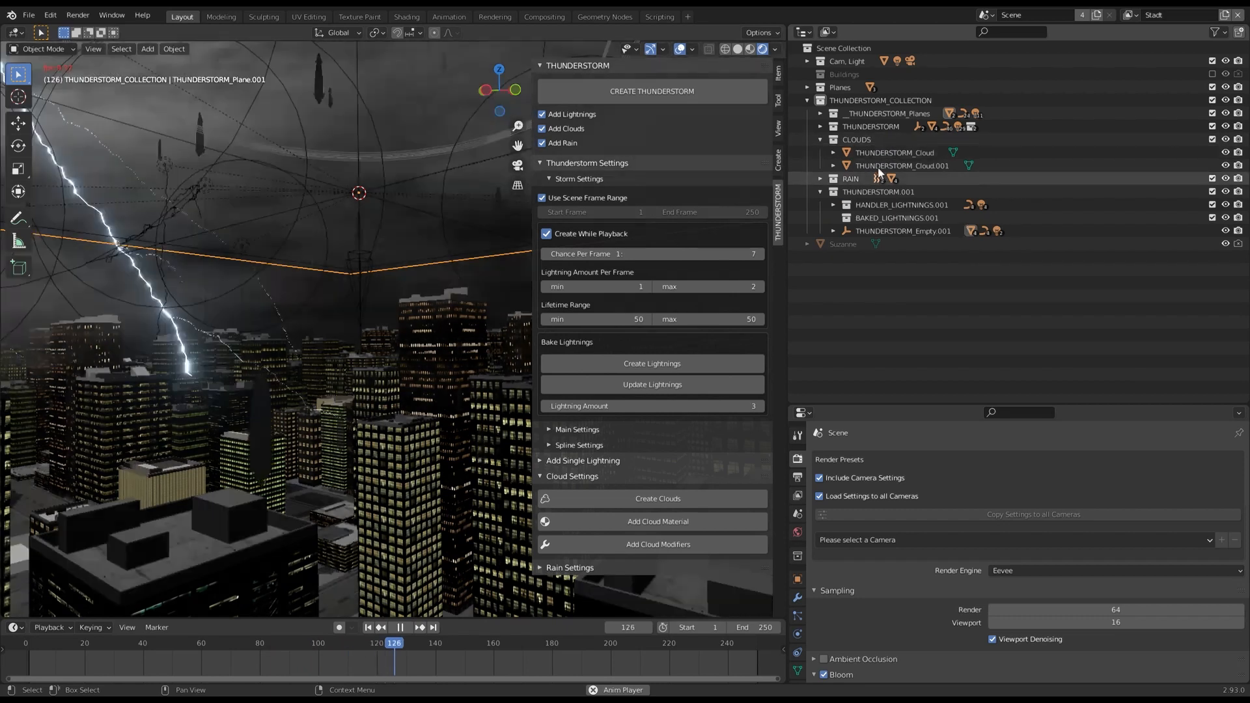
{"action": "left_click", "coordinate": [818, 139]}
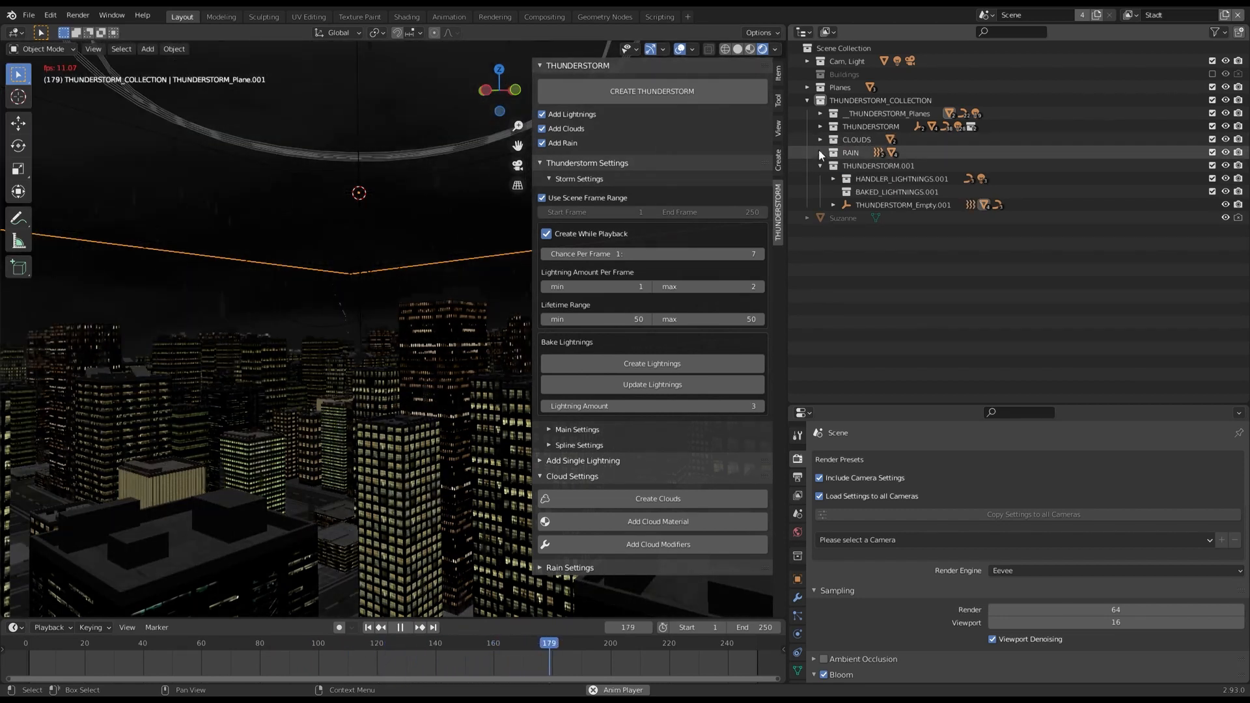
{"action": "left_click", "coordinate": [819, 152]}
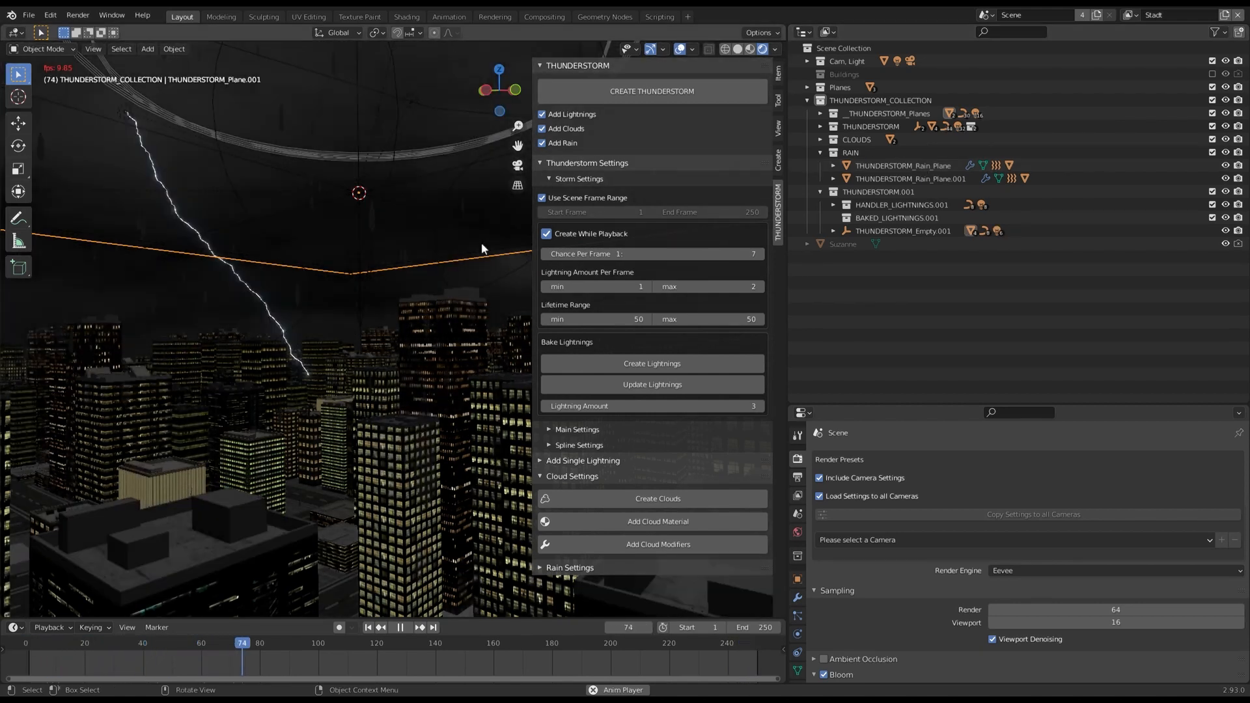
{"action": "key", "text": "space"}
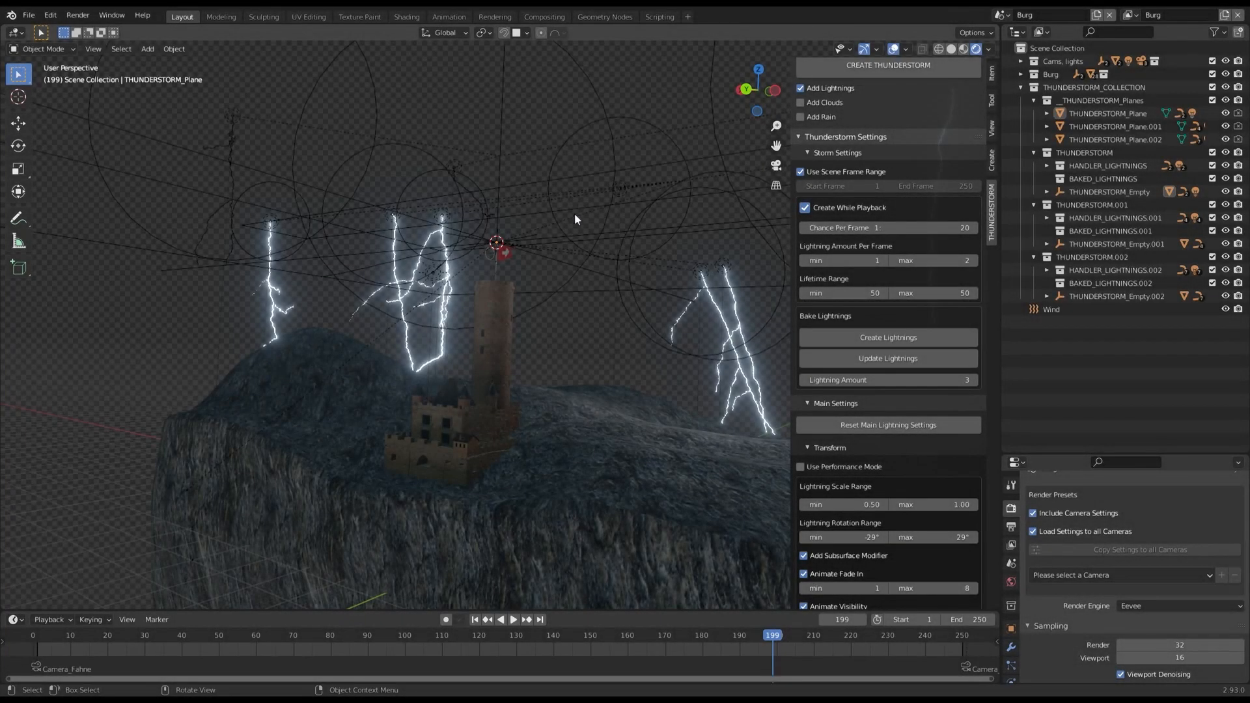
Step: In the castle scene, compare the lightning settings of the three thunderstorm planes and select their _THUNDERSTORM_Planes collection
{"action": "left_click", "coordinate": [583, 293]}
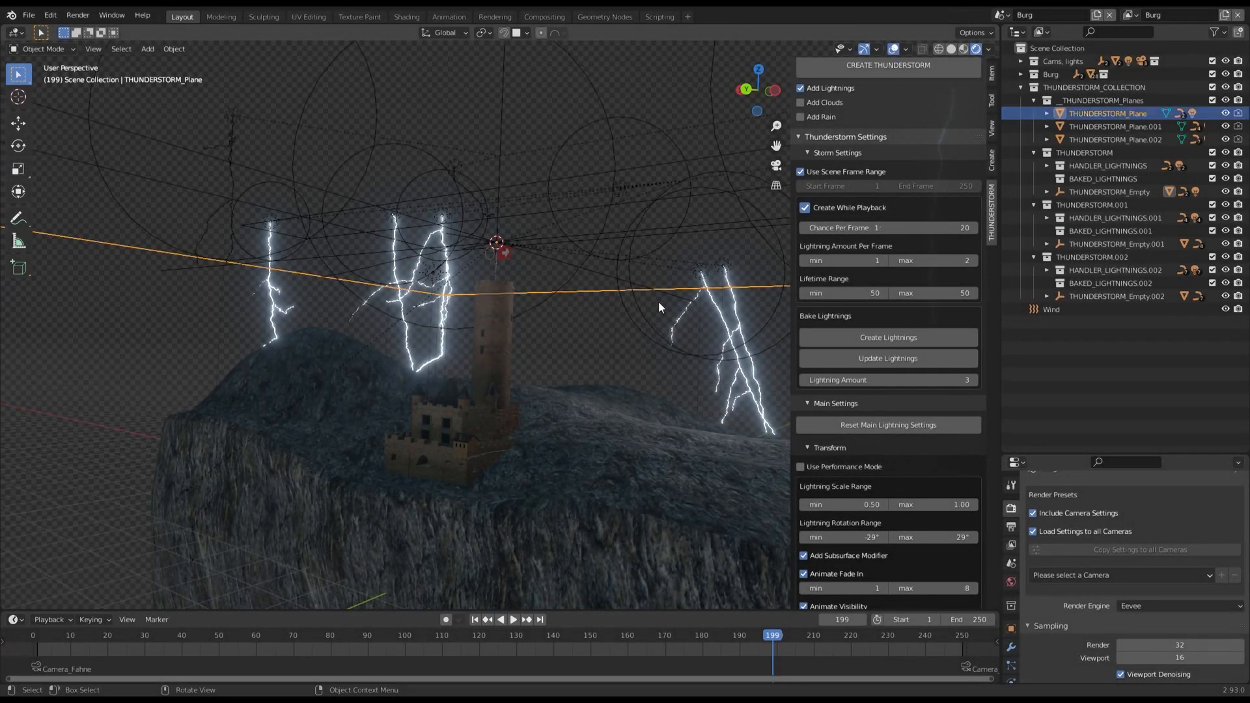
{"action": "scroll", "coordinate": [880, 318], "scroll_direction": "down", "scroll_amount": 4}
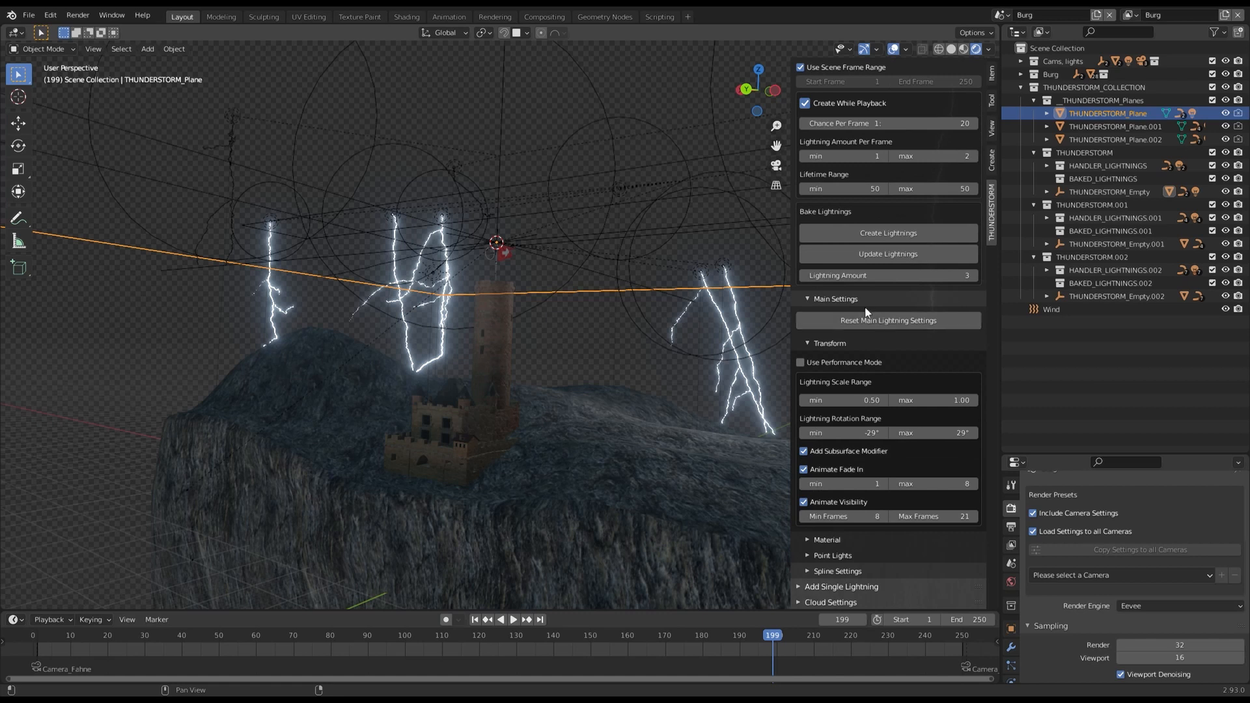
{"action": "left_click", "coordinate": [1110, 140]}
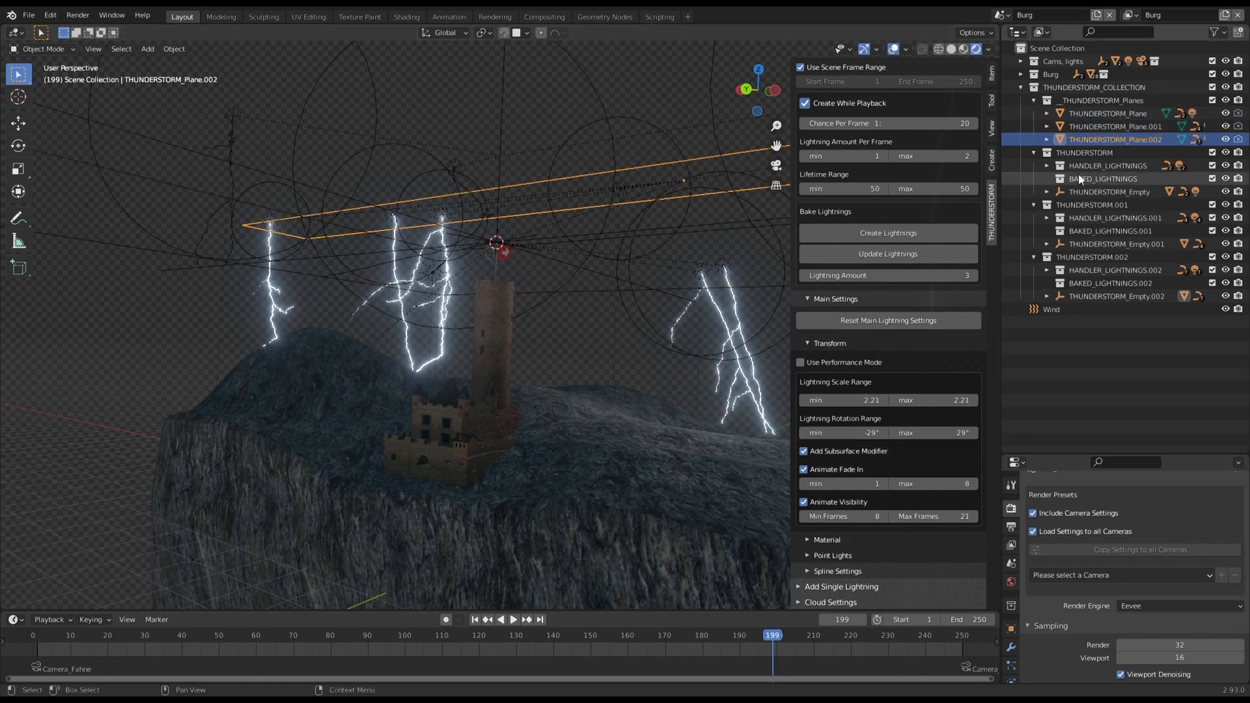
{"action": "left_click", "coordinate": [1104, 130]}
{"action": "left_click", "coordinate": [1076, 114]}
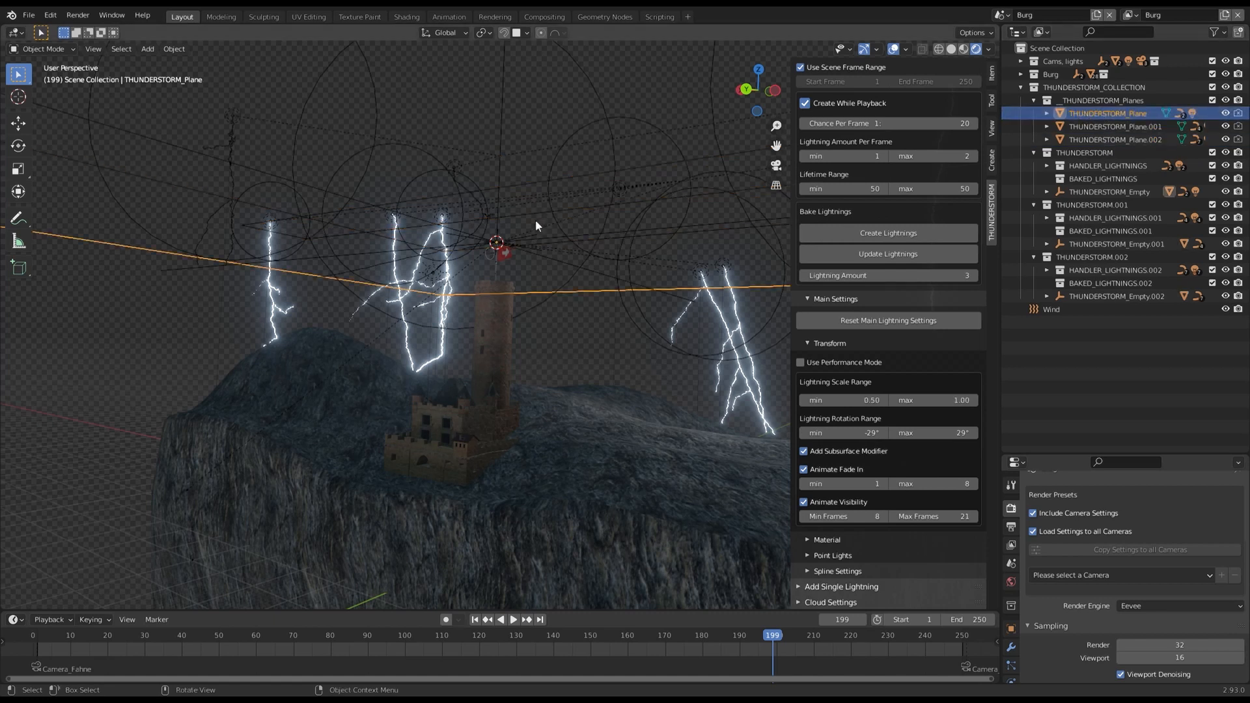
{"action": "left_click", "coordinate": [1071, 102]}
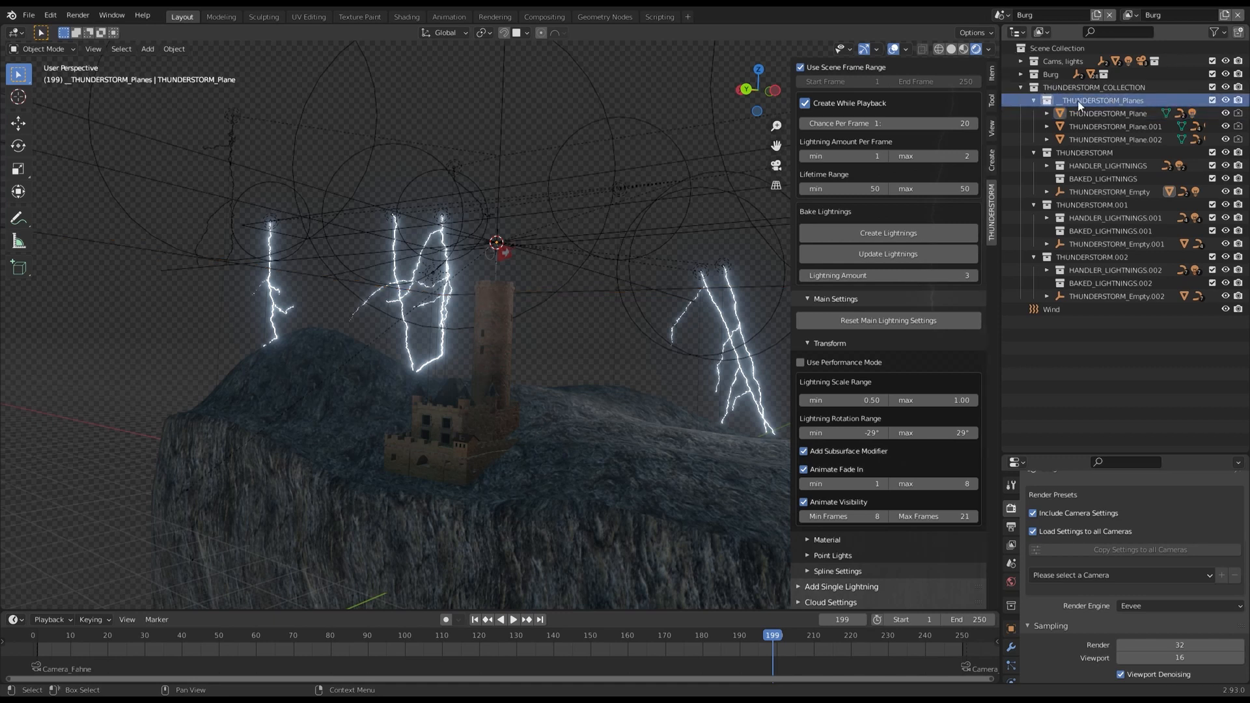
Step: Select the first THUNDERSTORM_Plane among the overlapping objects in the viewport above the castle
{"action": "left_click", "coordinate": [587, 294]}
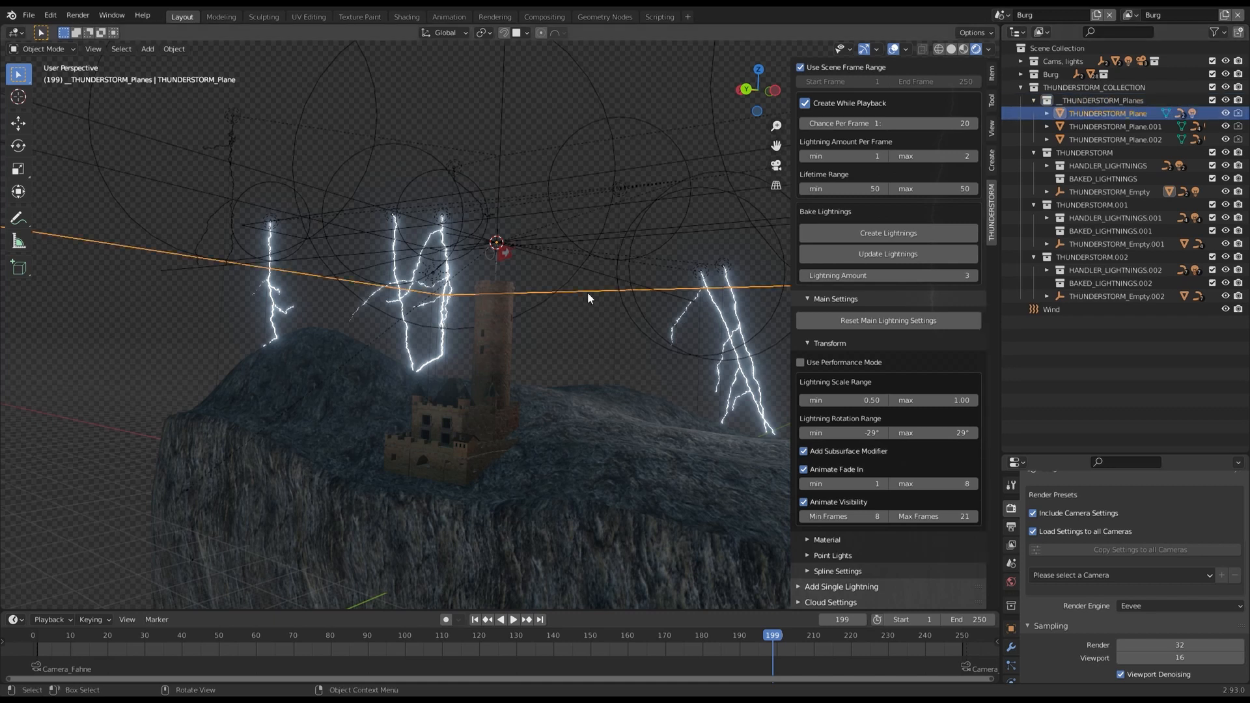
{"action": "middle_click_drag", "start_coordinate": [557, 256], "coordinate": [553, 264]}
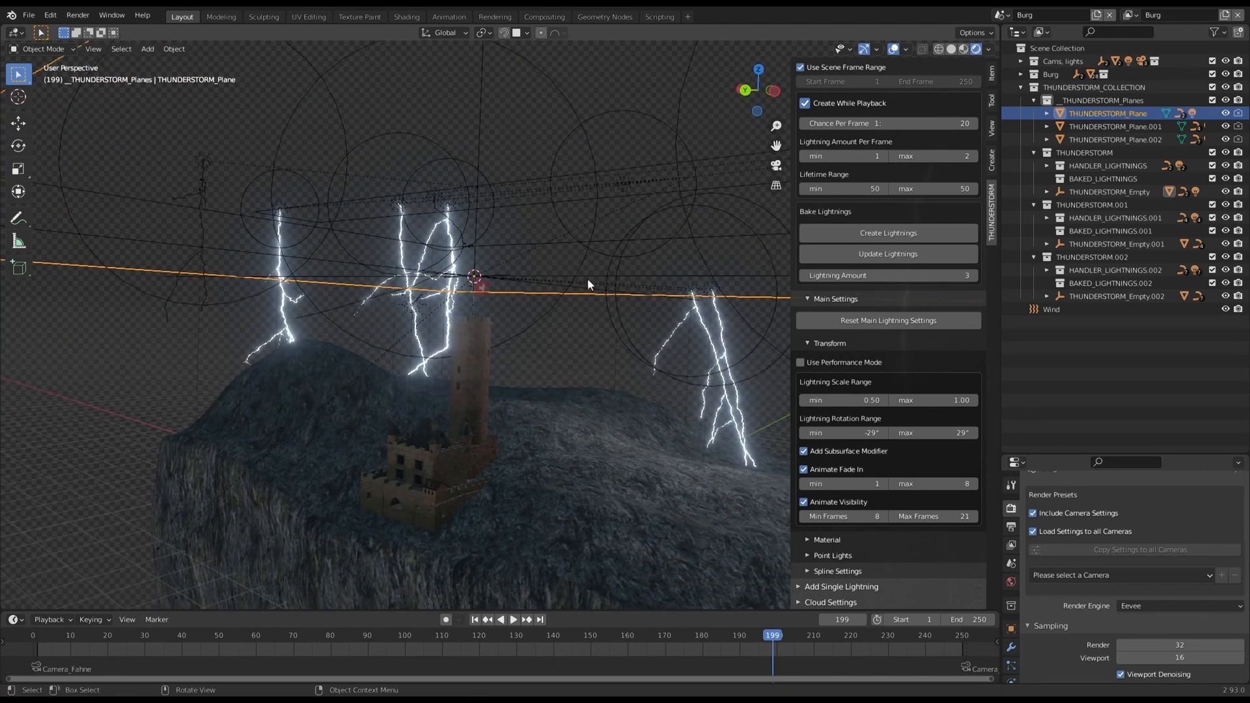
{"action": "middle_click_drag", "start_coordinate": [571, 296], "coordinate": [572, 298]}
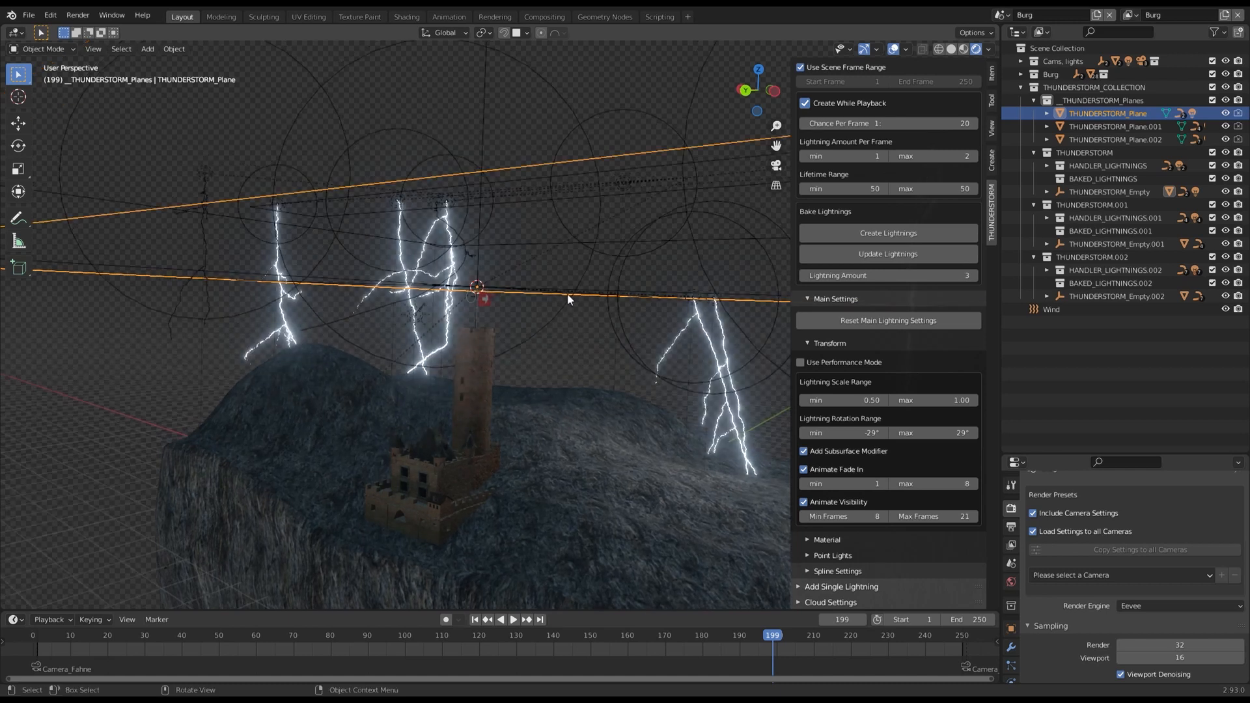
{"action": "left_click", "coordinate": [565, 291], "text": "alt"}
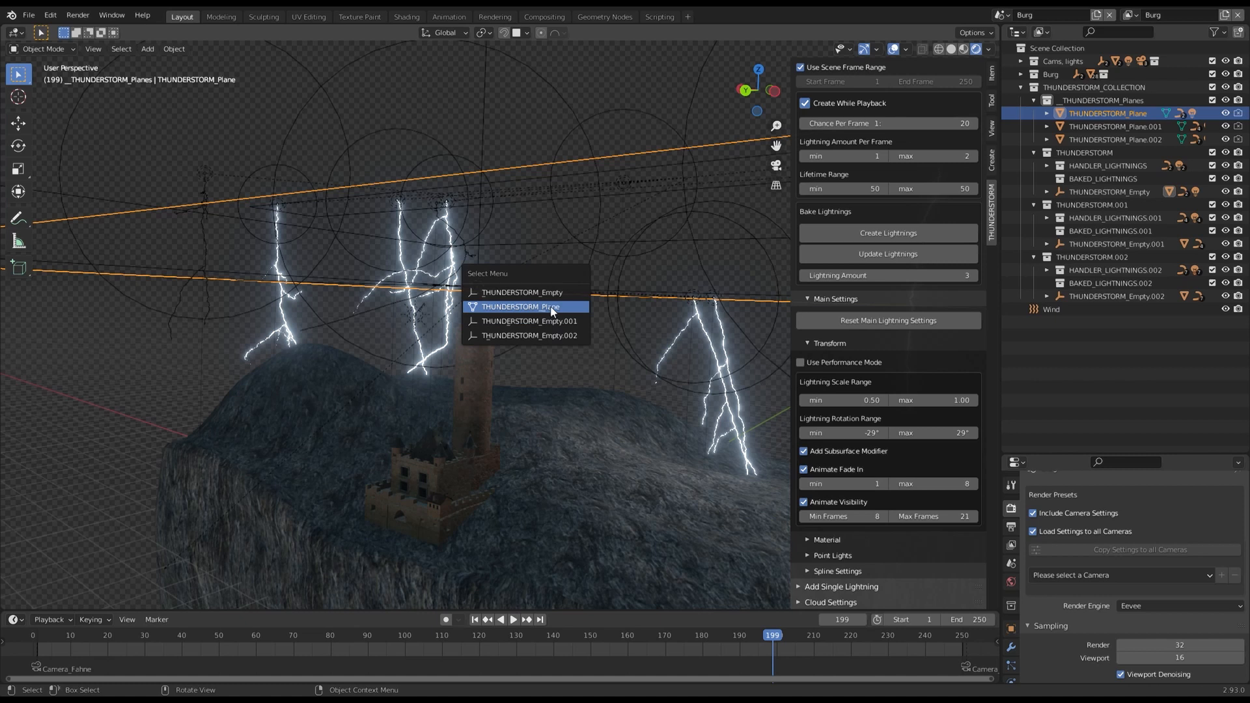
{"action": "left_click", "coordinate": [551, 307]}
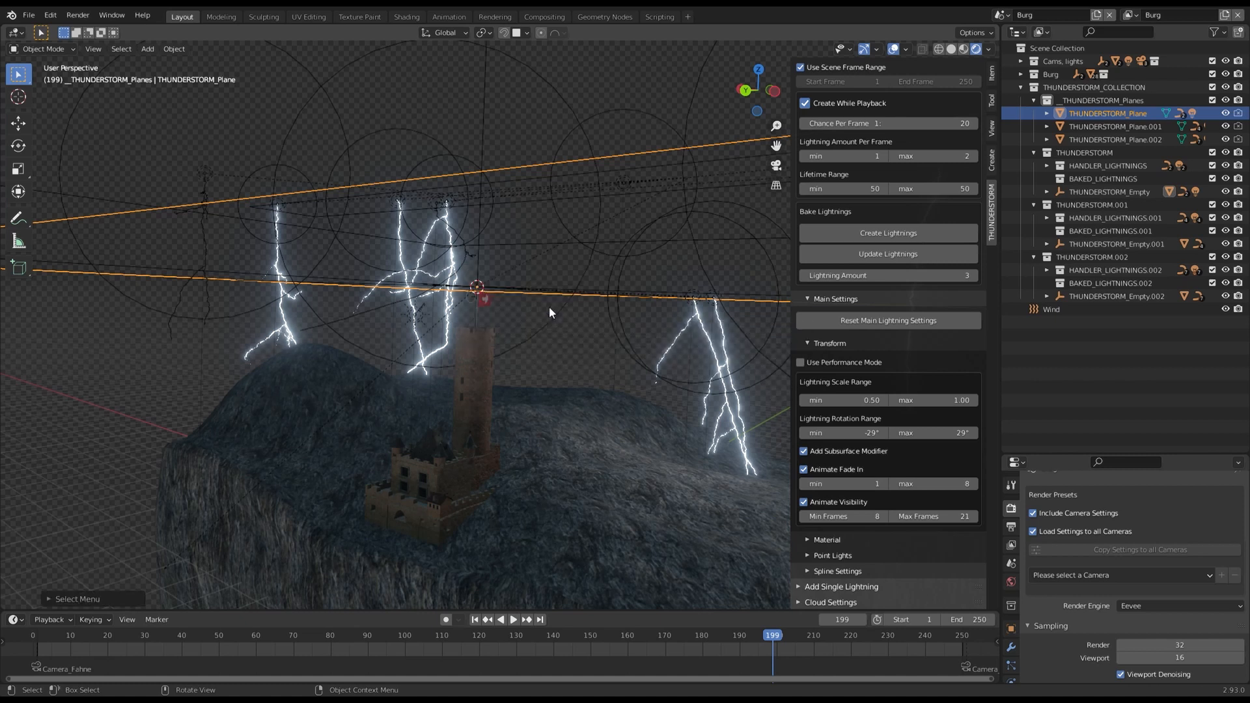
{"action": "middle_click_drag", "start_coordinate": [544, 233], "coordinate": [544, 242]}
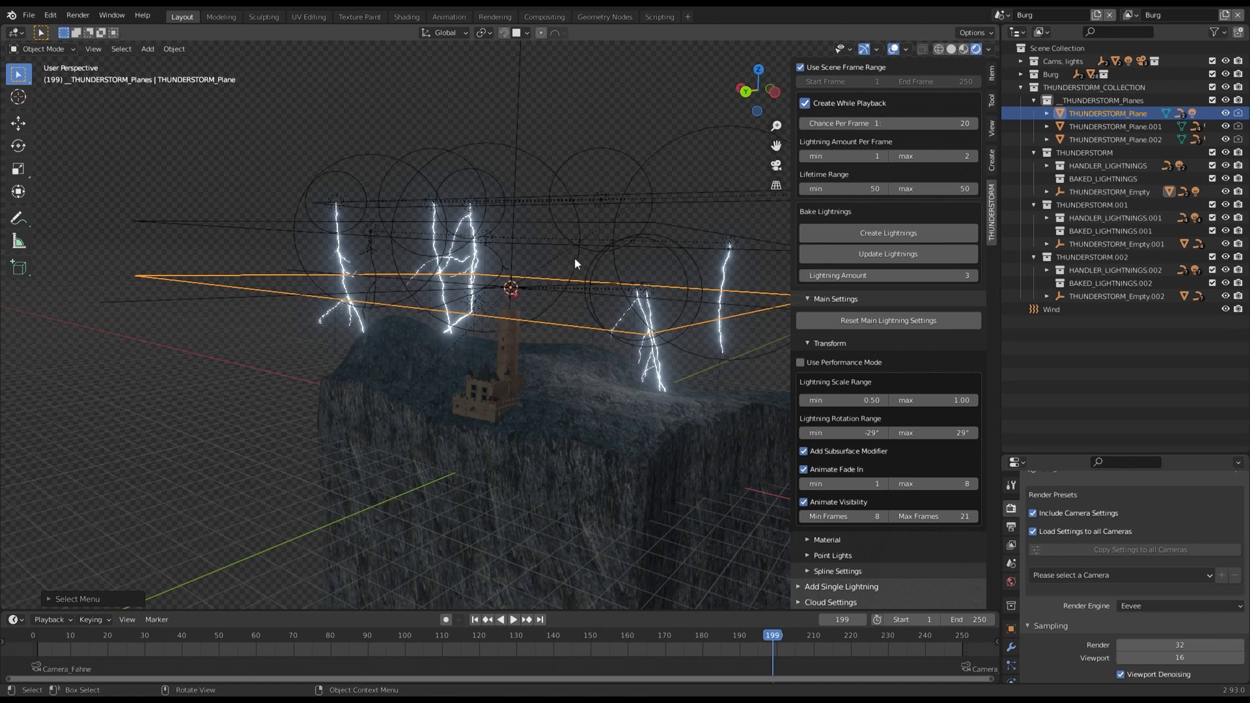
{"action": "middle_click_drag", "start_coordinate": [639, 252], "coordinate": [632, 253]}
Step: Collapse the Main Settings, keep only the Storm Settings expanded, and toggle Use Scene Frame Range off and on again
{"action": "scroll", "coordinate": [900, 249], "scroll_direction": "up", "scroll_amount": 4}
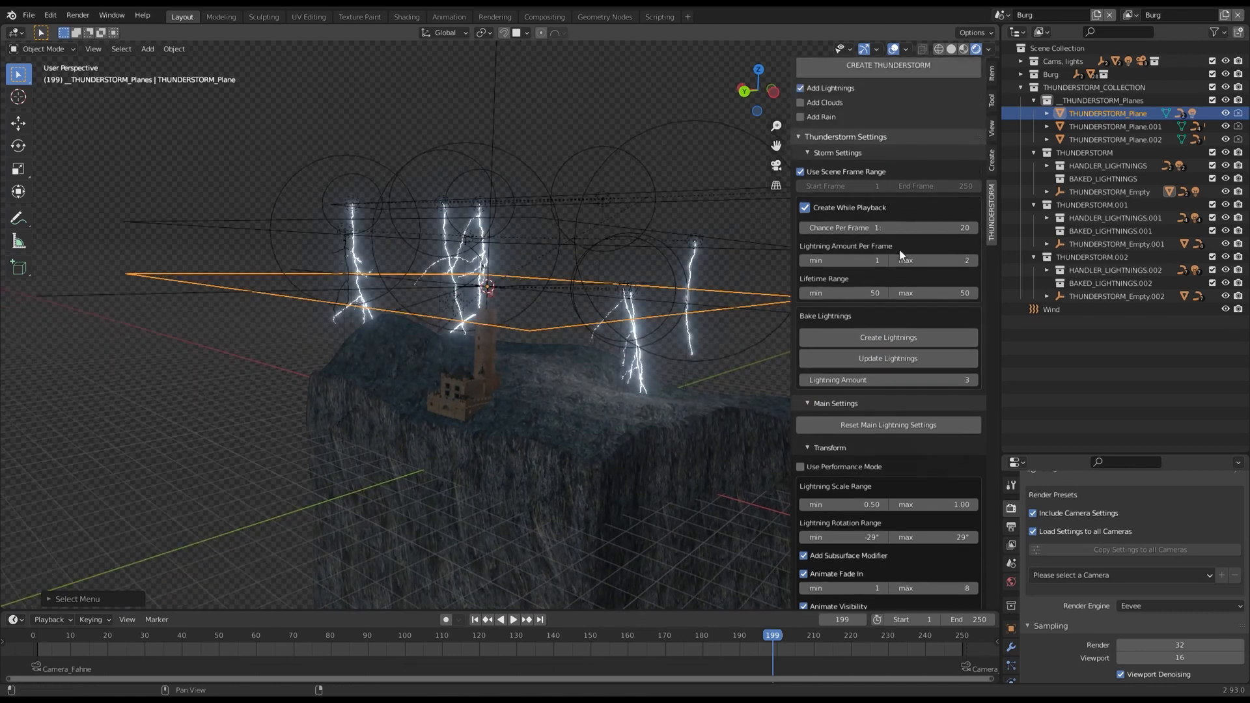
{"action": "left_click", "coordinate": [806, 153]}
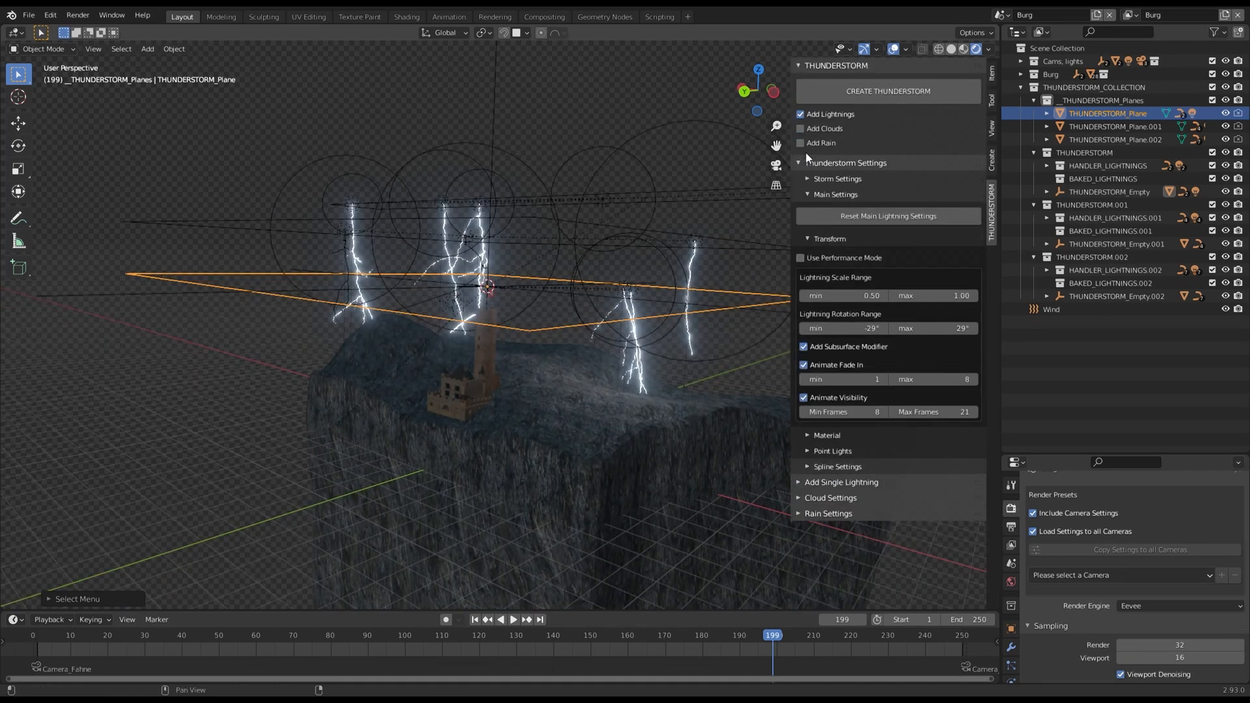
{"action": "left_click", "coordinate": [809, 193]}
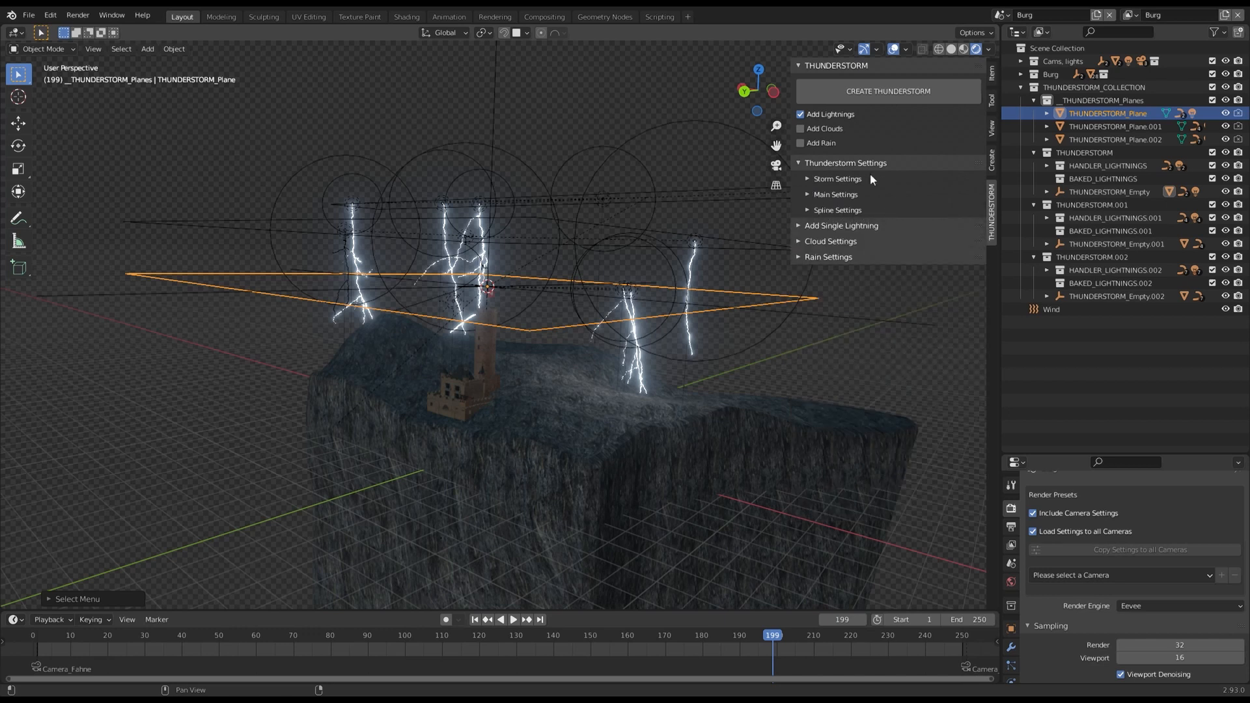
{"action": "left_click", "coordinate": [808, 178]}
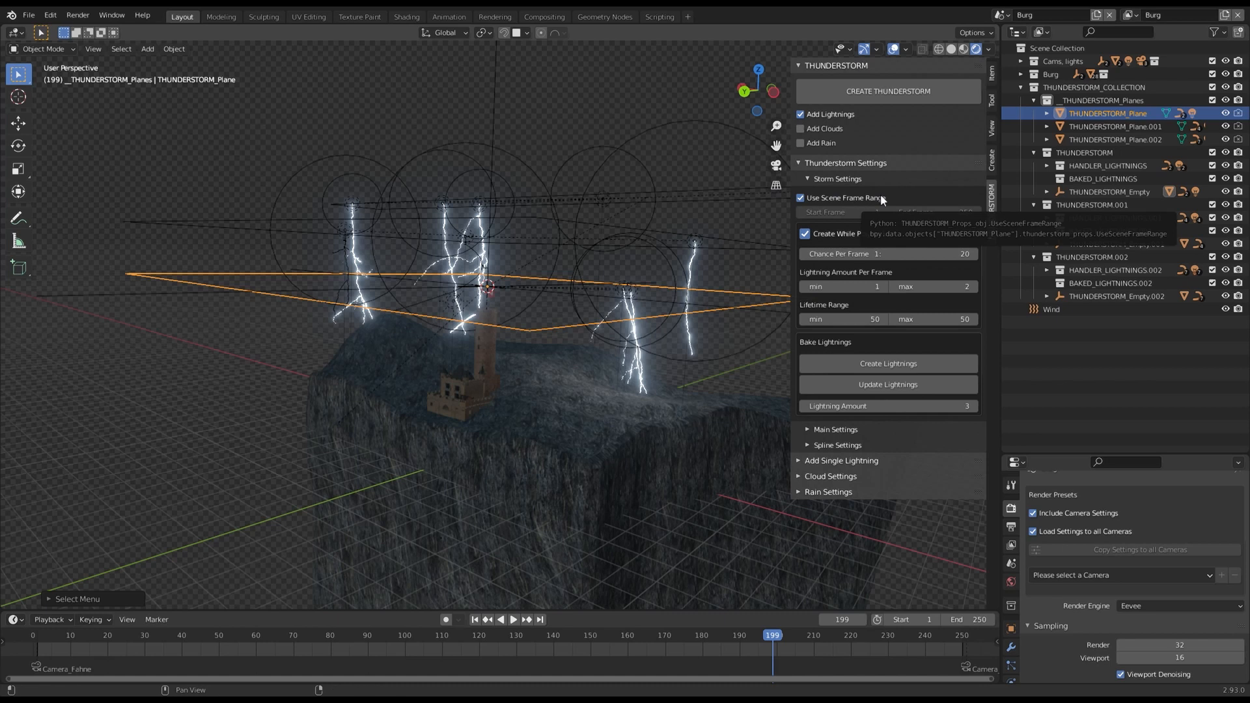
{"action": "left_click", "coordinate": [800, 198]}
{"action": "left_click", "coordinate": [799, 198]}
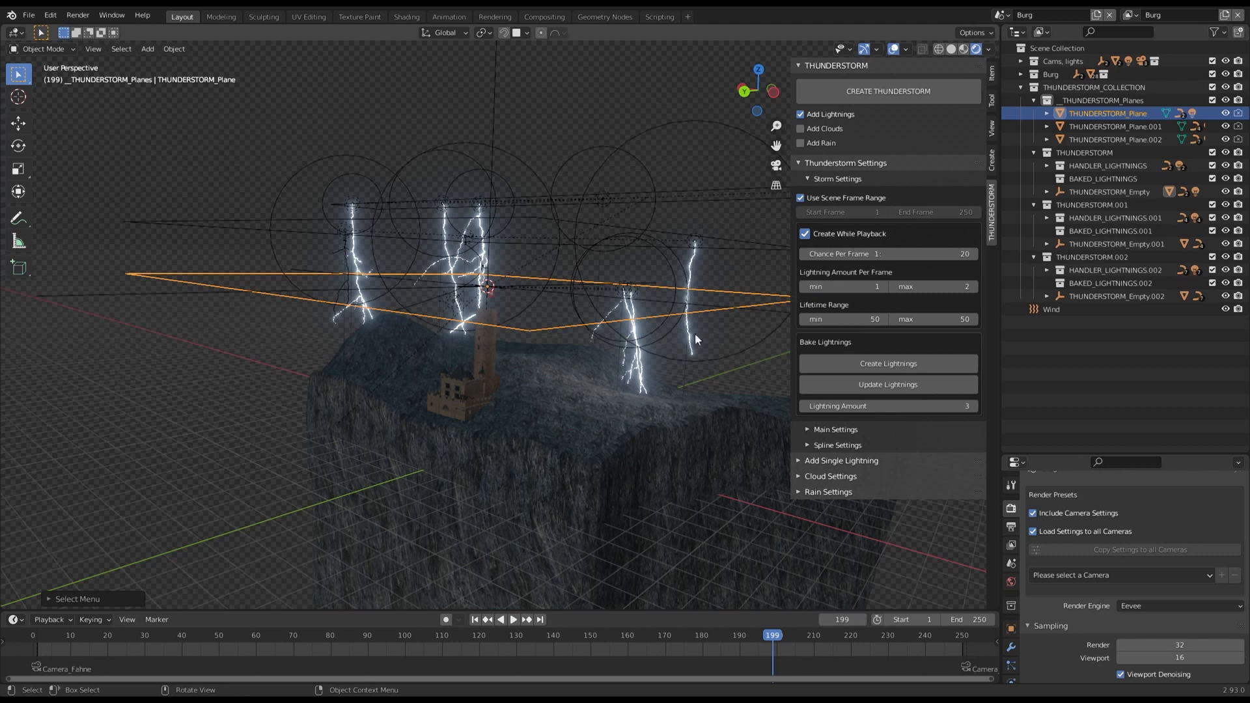
Step: Deselect the plane and play the castle scene's animation to preview the lightnings of the three thunderstorms
{"action": "left_click", "coordinate": [712, 336]}
{"action": "key", "text": "space"}
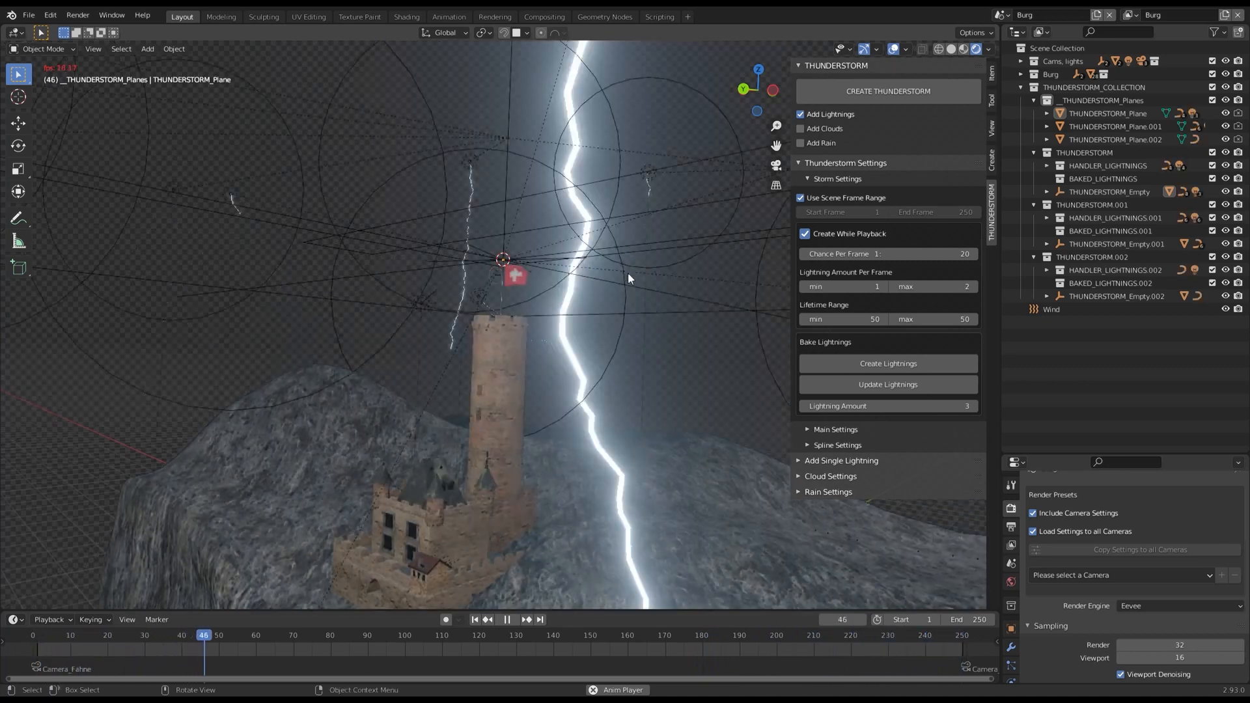
{"action": "key", "text": "space"}
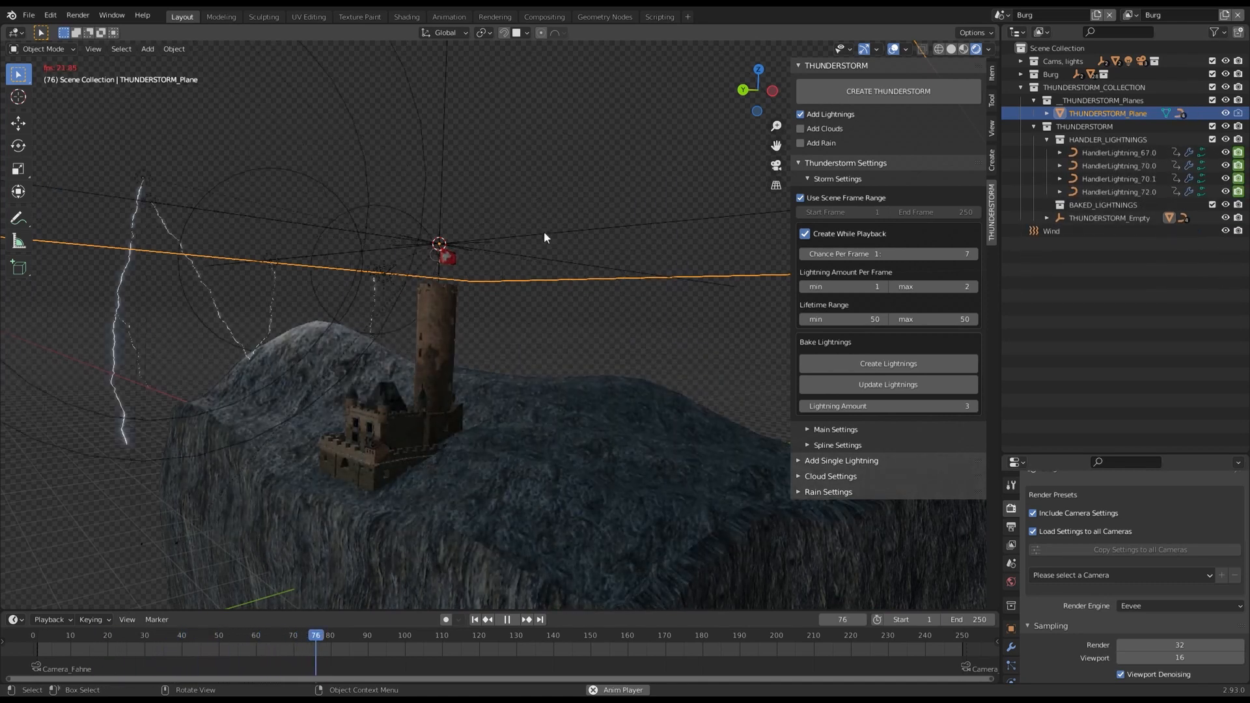
Step: Try a Chance Per Frame of 1:29 and 1:14, and a Lightning Amount Per Frame of 9 for both min and max, during playback
{"action": "left_click_drag", "start_coordinate": [901, 257], "coordinate": [997, 258]}
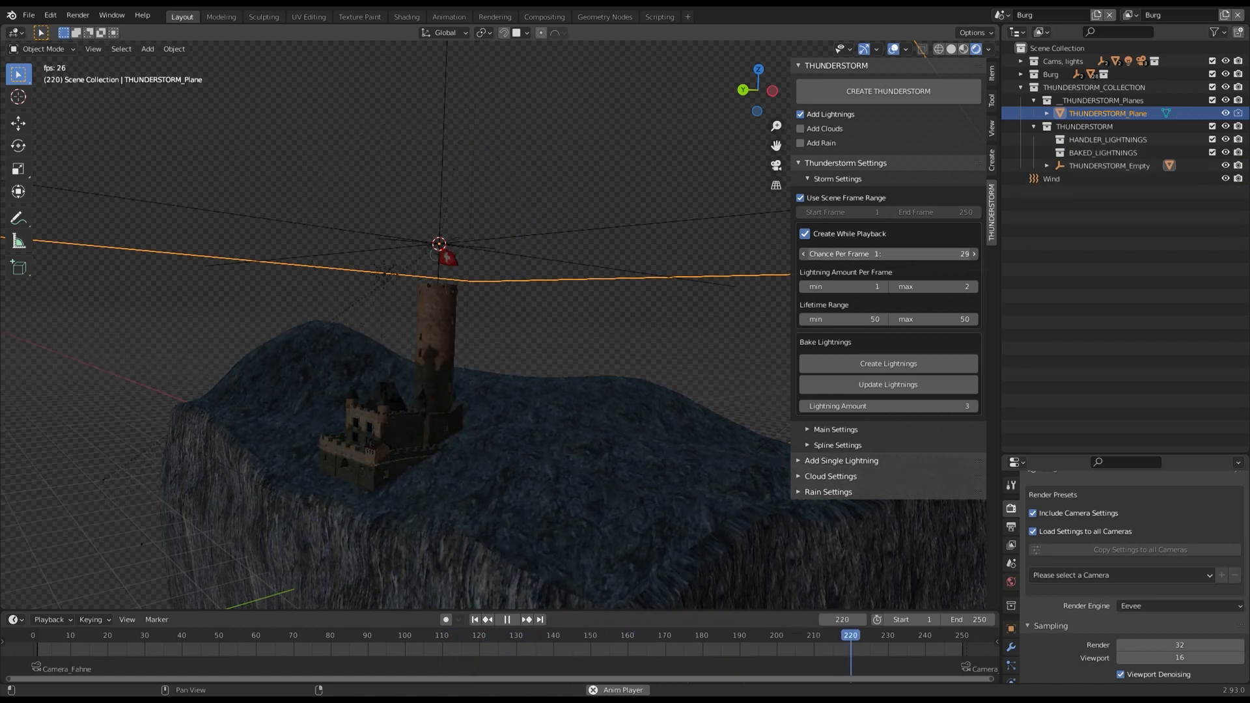
{"action": "left_click_drag", "start_coordinate": [901, 255], "coordinate": [930, 256]}
{"action": "left_click_drag", "start_coordinate": [861, 293], "coordinate": [878, 292]}
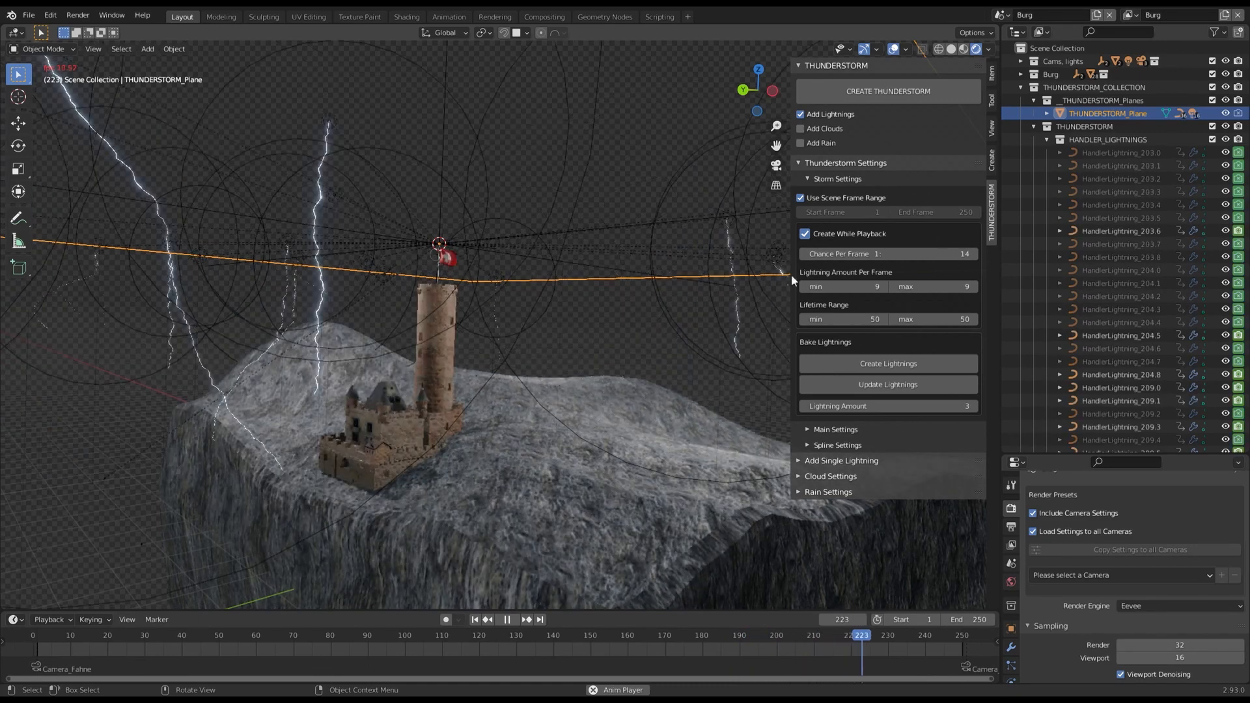
Step: Set the Chance Per Frame to 1:7 and the Lightning Amount Per Frame to min 0 and max 2
{"action": "left_click", "coordinate": [905, 257]}
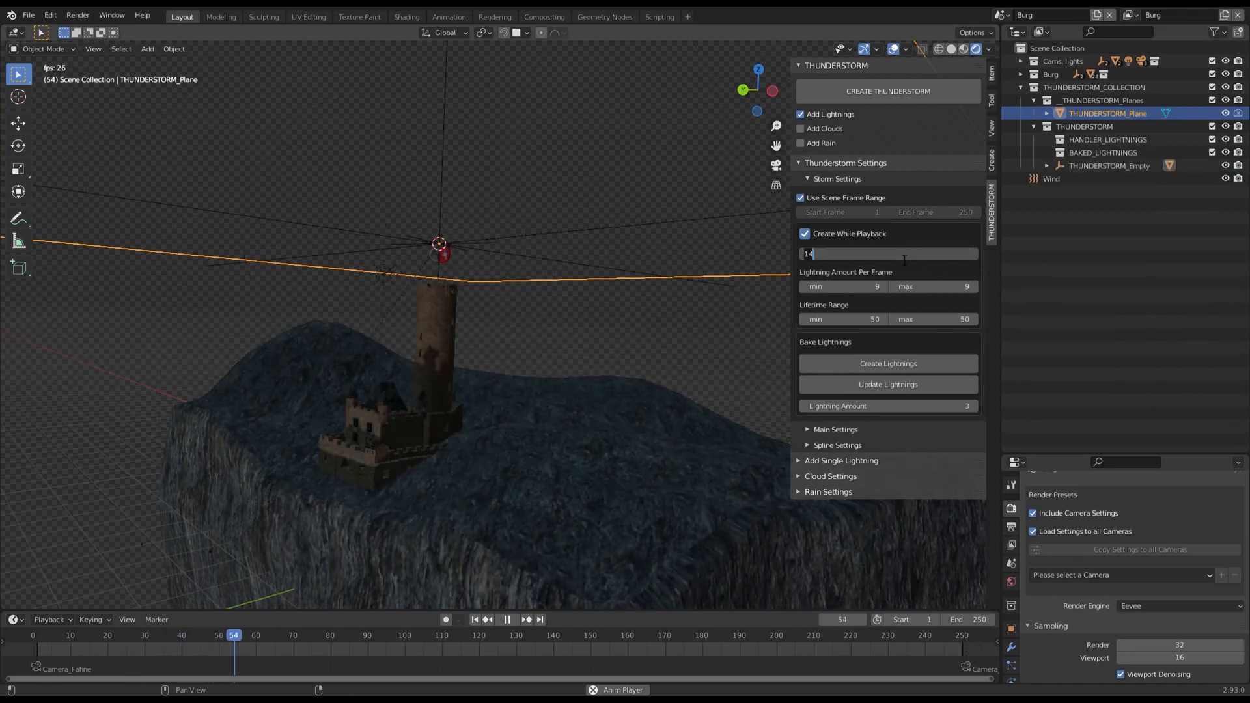
{"action": "type", "text": "7"}
{"action": "key", "text": "Return"}
{"action": "left_click", "coordinate": [858, 289]}
{"action": "type", "text": "0"}
{"action": "key", "text": "Return"}
{"action": "left_click", "coordinate": [932, 293]}
{"action": "type", "text": "2"}
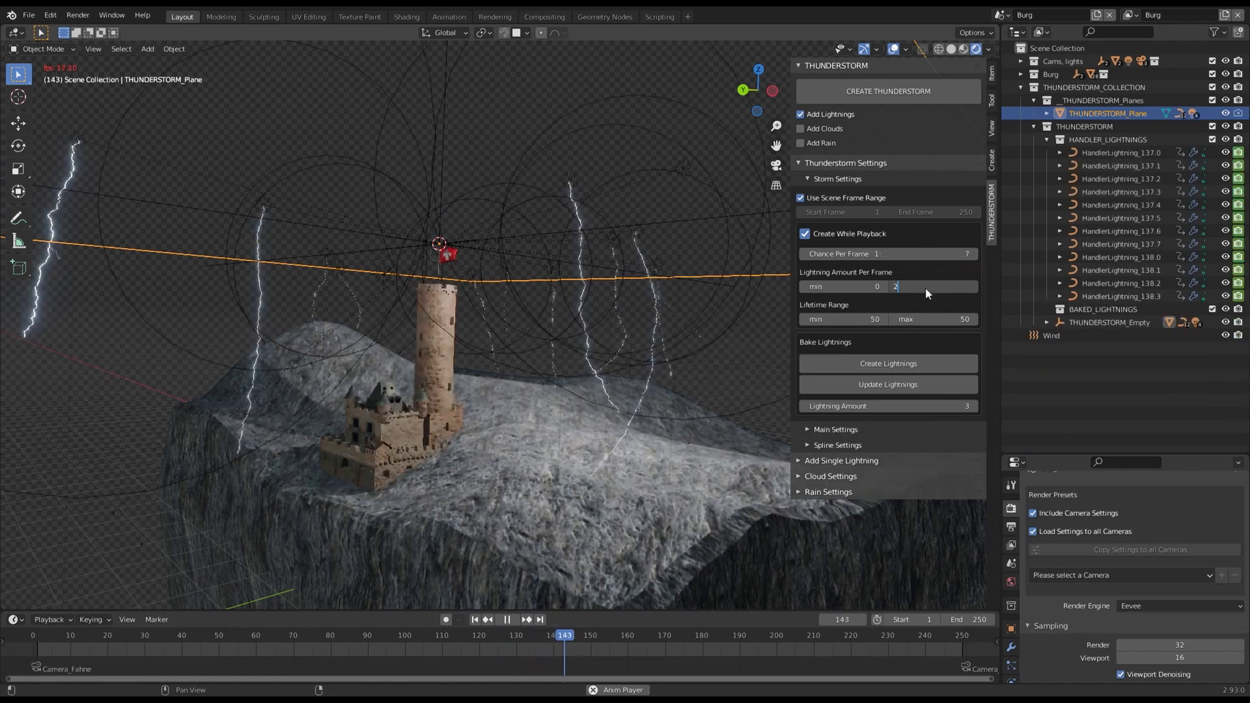
{"action": "key", "text": "Return"}
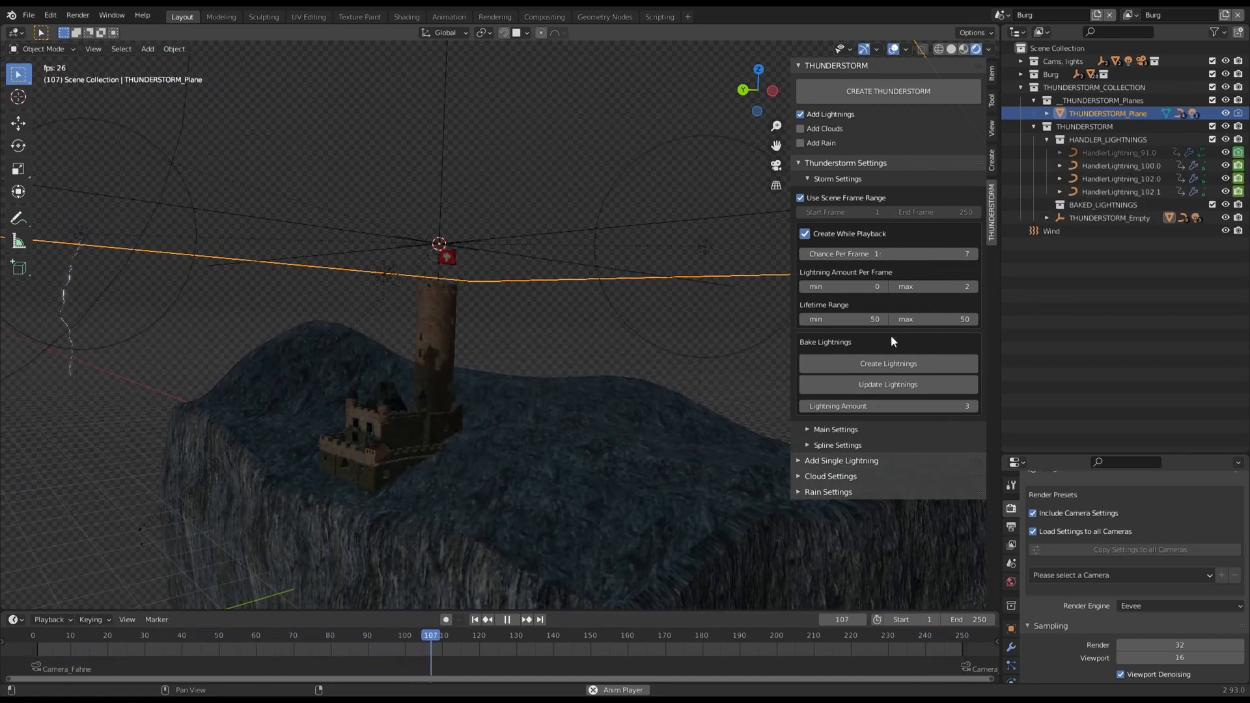
Step: Disable Create While Playback, stop the playback and return to the first frame
{"action": "left_click", "coordinate": [805, 234]}
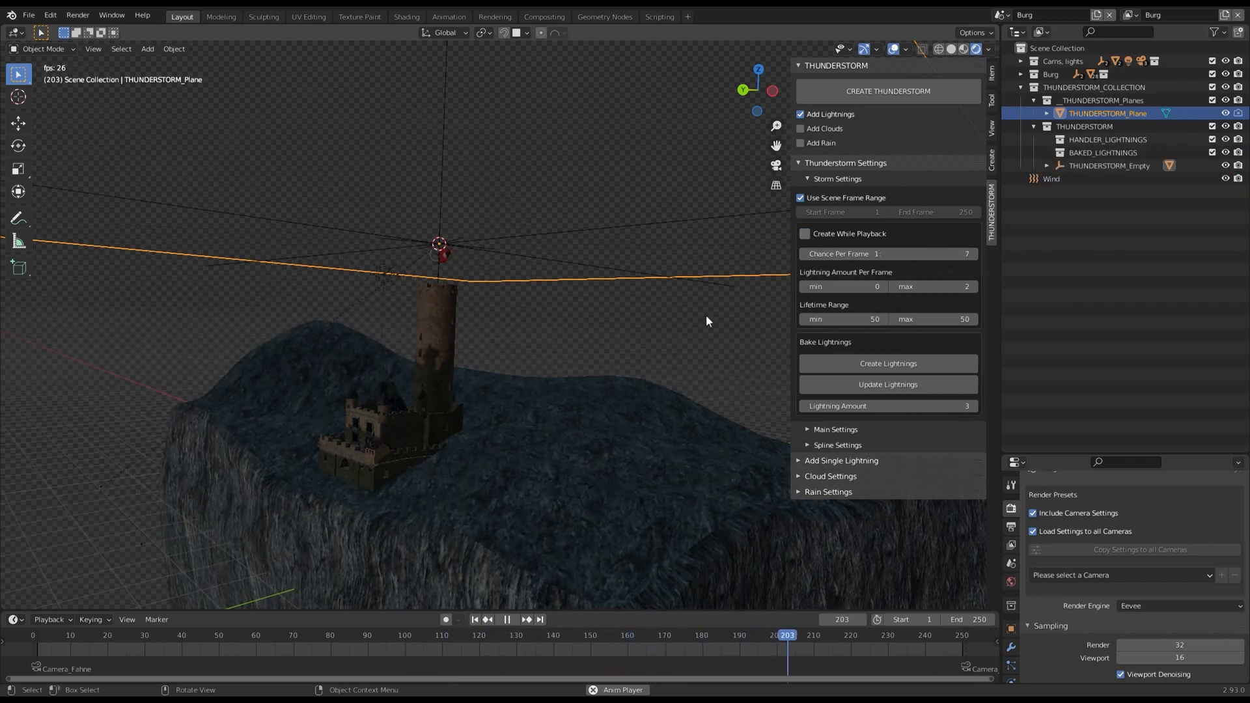
{"action": "key", "text": "space"}
{"action": "key", "text": "shift+Left"}
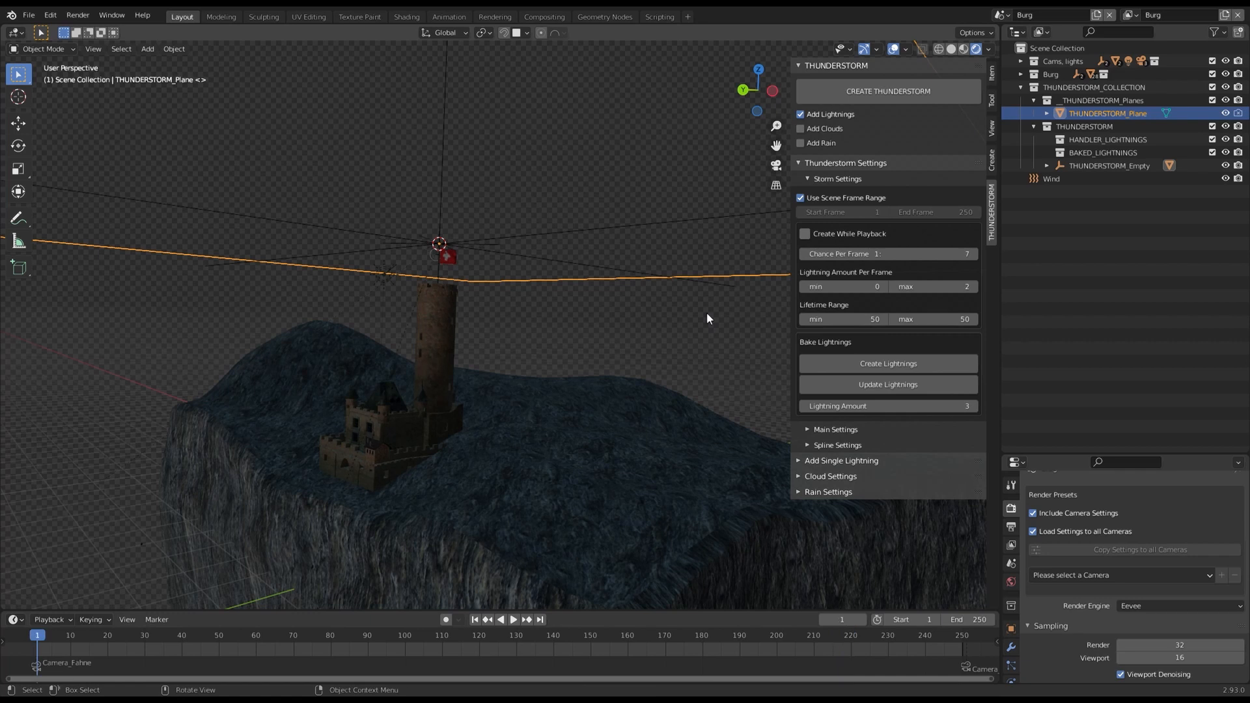
Step: Set the bake Lightning Amount to 35, create the baked lightnings, and play the animation to preview them
{"action": "left_click_drag", "start_coordinate": [905, 409], "coordinate": [951, 409]}
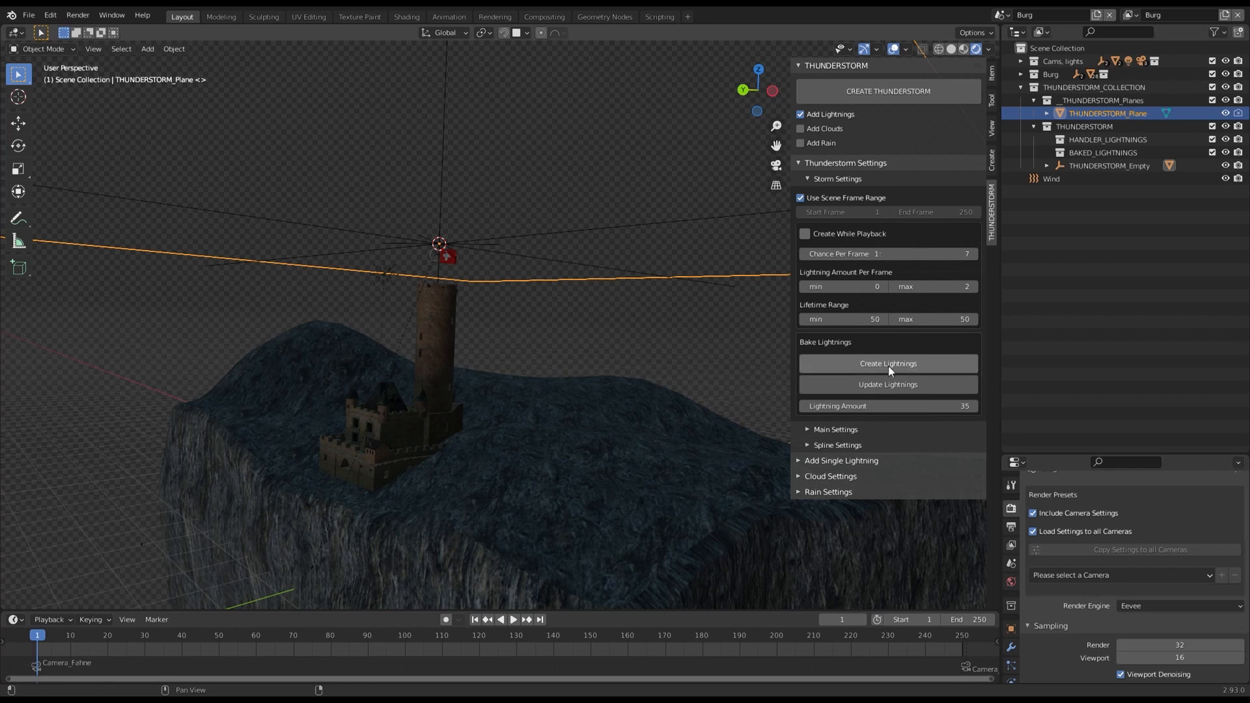
{"action": "left_click", "coordinate": [889, 365]}
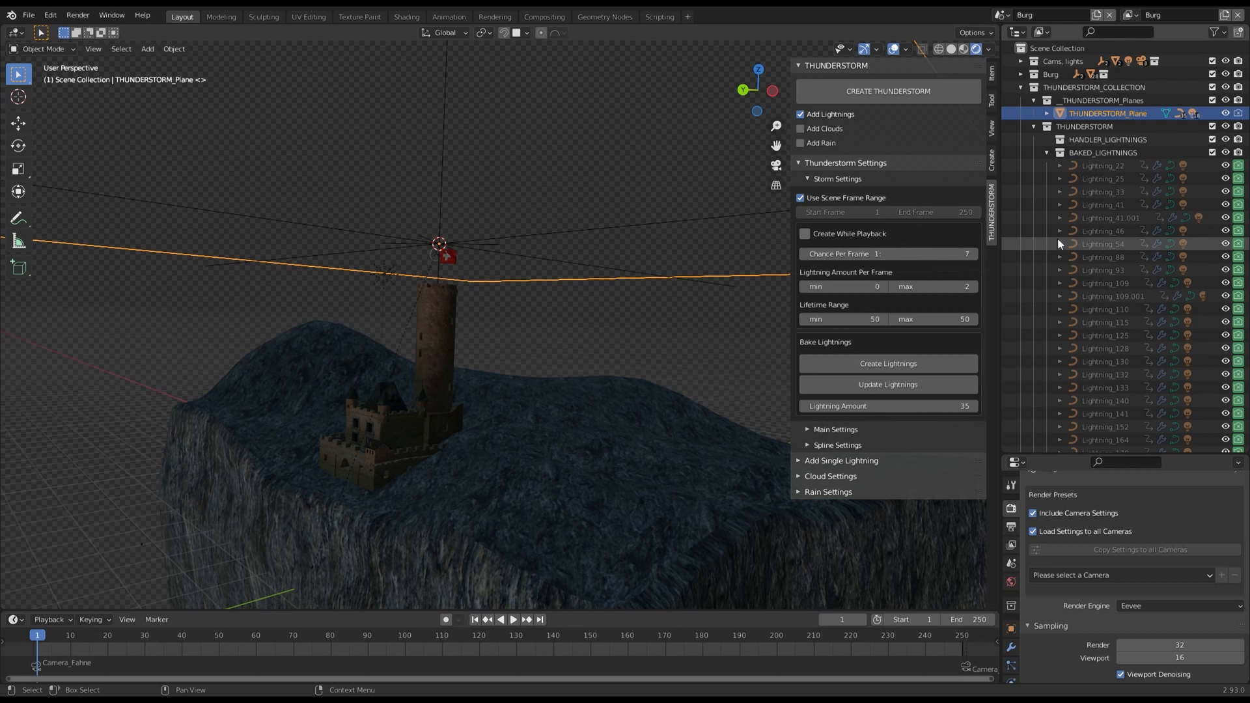
{"action": "key", "text": "space"}
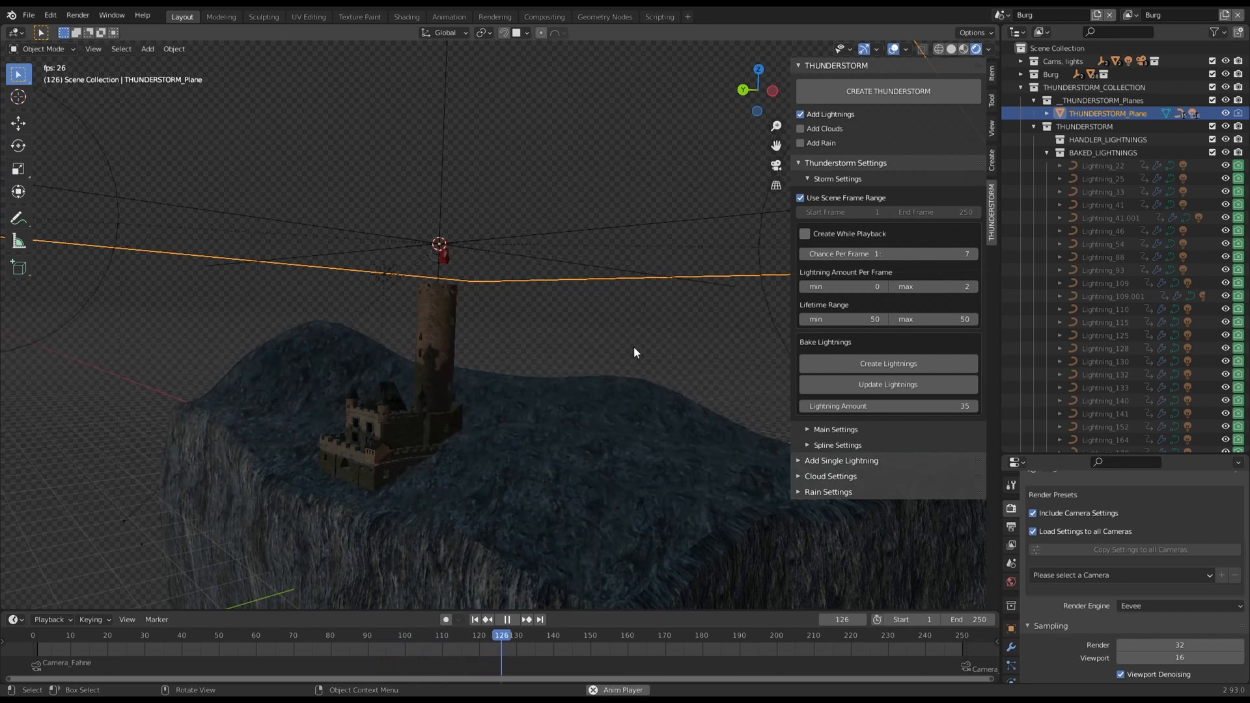
{"action": "key", "text": "space"}
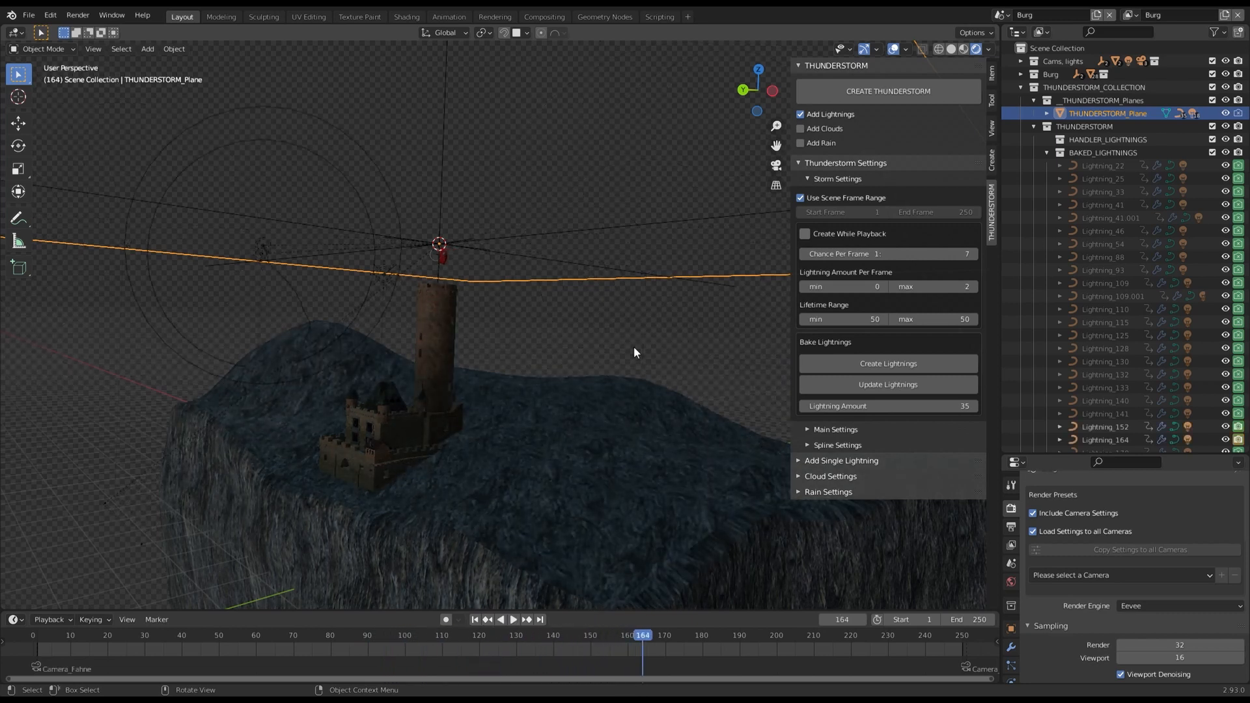
{"action": "key", "text": "space"}
{"action": "key", "text": "space"}
Step: Update the baked lightnings to get a new distribution and preview it in playback
{"action": "left_click", "coordinate": [889, 386]}
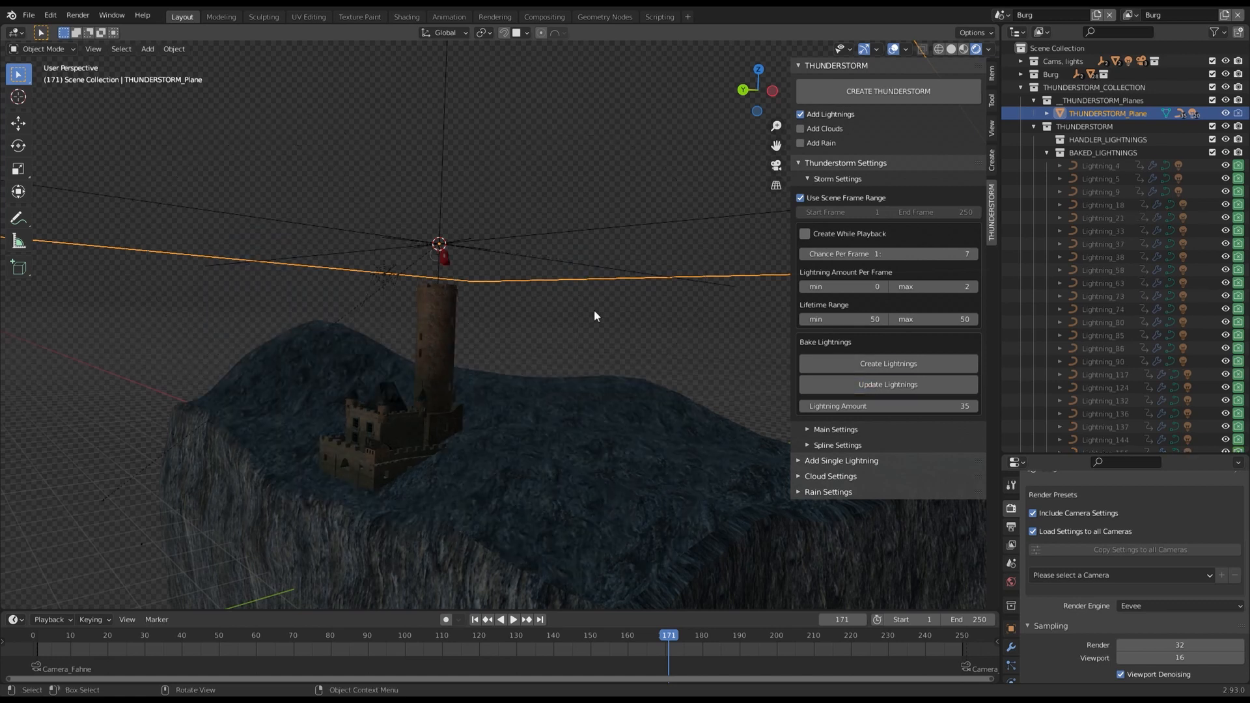
{"action": "key", "text": "space"}
{"action": "key", "text": "space"}
Step: Remove all baked lightnings by setting the Lightning Amount to 0 and updating the bake
{"action": "left_click", "coordinate": [878, 406]}
{"action": "type", "text": "0"}
{"action": "key", "text": "Return"}
{"action": "left_click", "coordinate": [888, 384]}
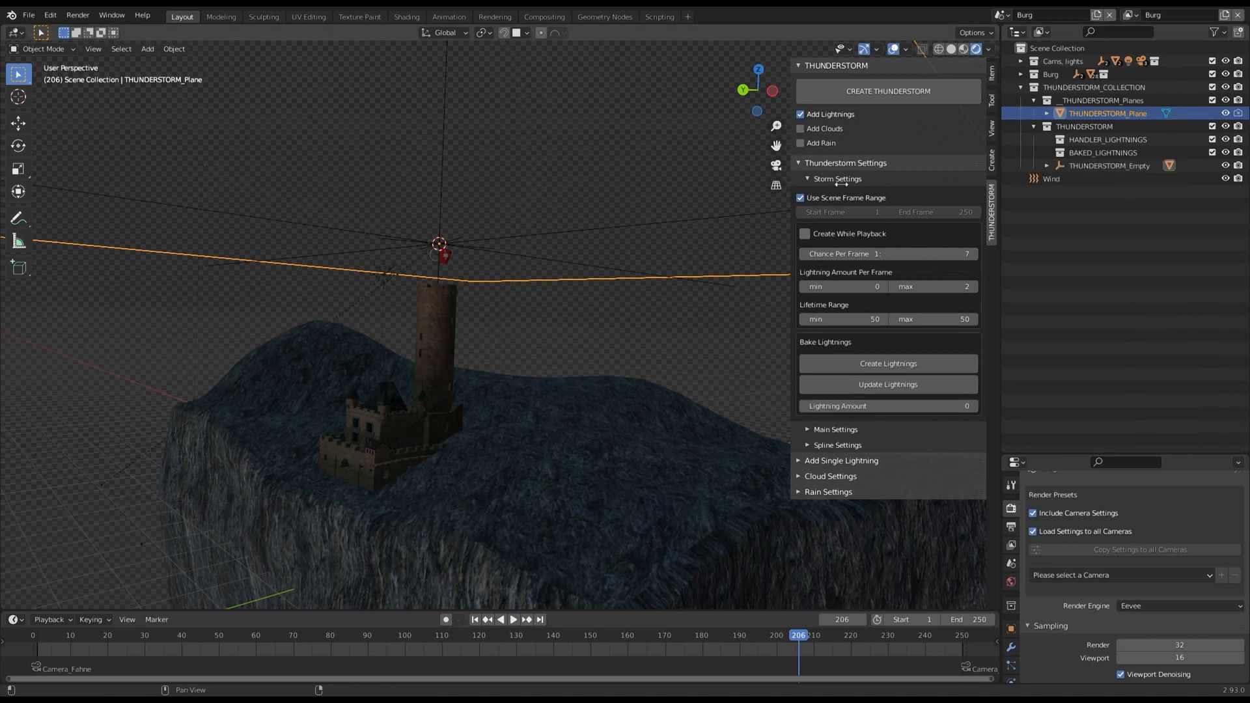
Step: Enable Create While Playback, collapse the Storm Settings and expand the Main Settings
{"action": "left_click", "coordinate": [805, 235]}
{"action": "left_click", "coordinate": [807, 178]}
{"action": "left_click", "coordinate": [808, 195]}
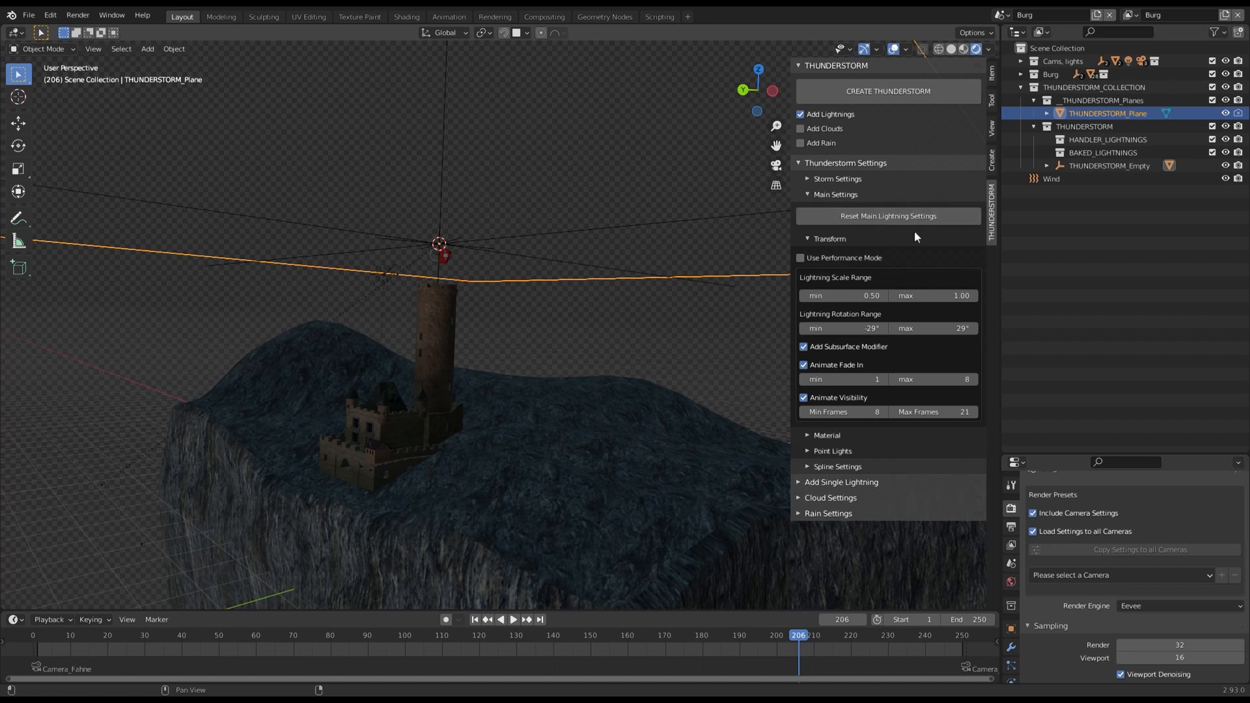
Step: Try adjusting the minimum lightning scale, fade-in and visibility frames, and reset the main lightning settings
{"action": "left_click_drag", "start_coordinate": [860, 296], "coordinate": [866, 326]}
{"action": "left_click_drag", "start_coordinate": [846, 379], "coordinate": [898, 379]}
{"action": "left_click_drag", "start_coordinate": [846, 411], "coordinate": [878, 411]}
{"action": "left_click", "coordinate": [911, 216]}
Step: Review the lightning Transform and Material settings in the Main Settings, leaving both sections collapsed
{"action": "left_click", "coordinate": [807, 238]}
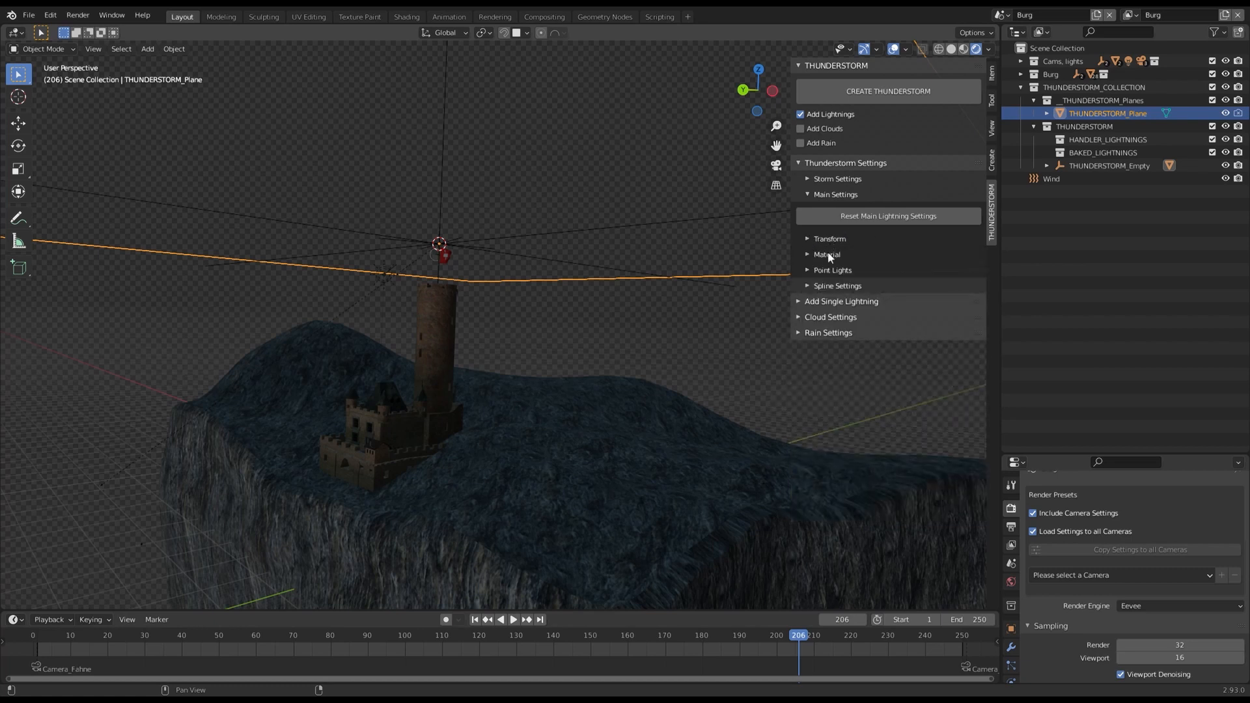
{"action": "left_click", "coordinate": [807, 239]}
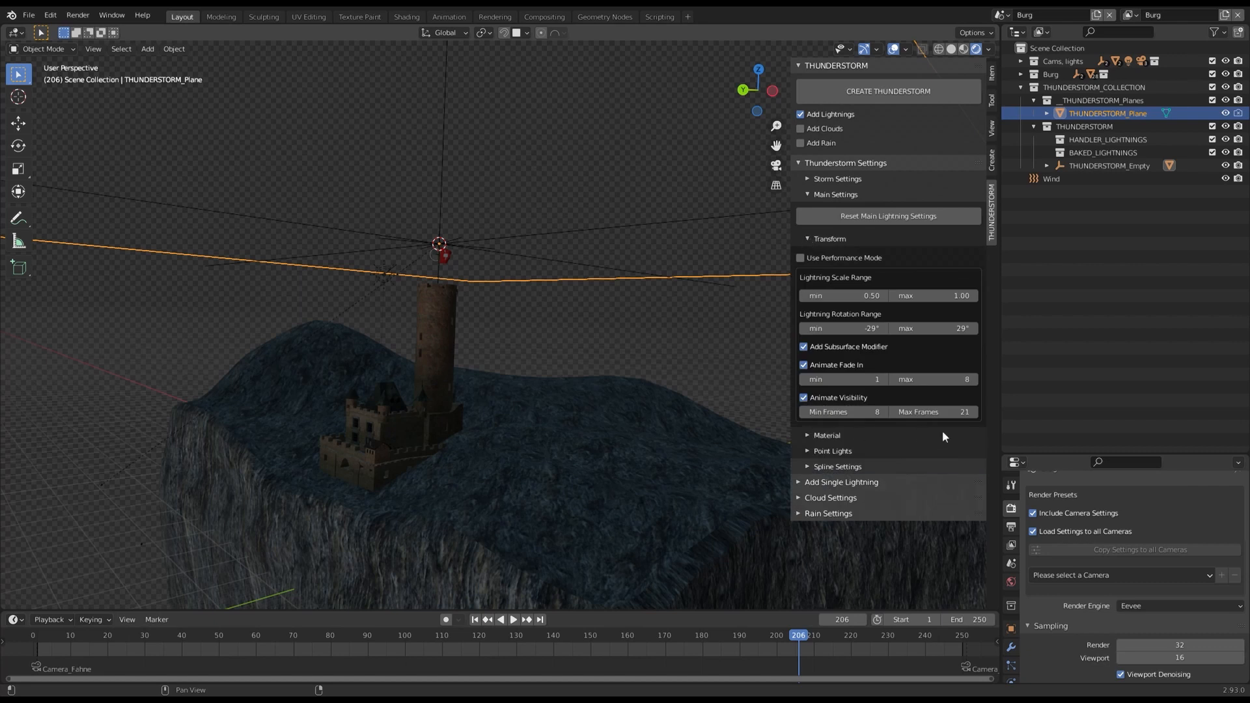
{"action": "left_click", "coordinate": [807, 240]}
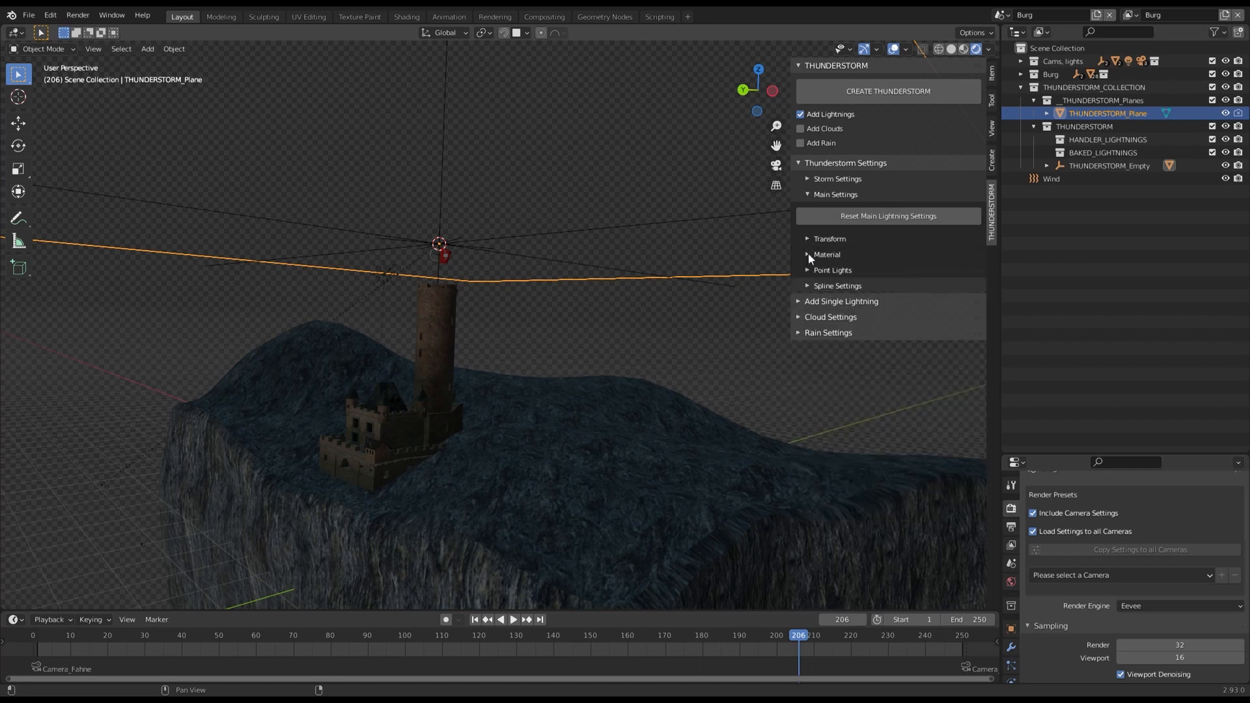
{"action": "left_click", "coordinate": [810, 240]}
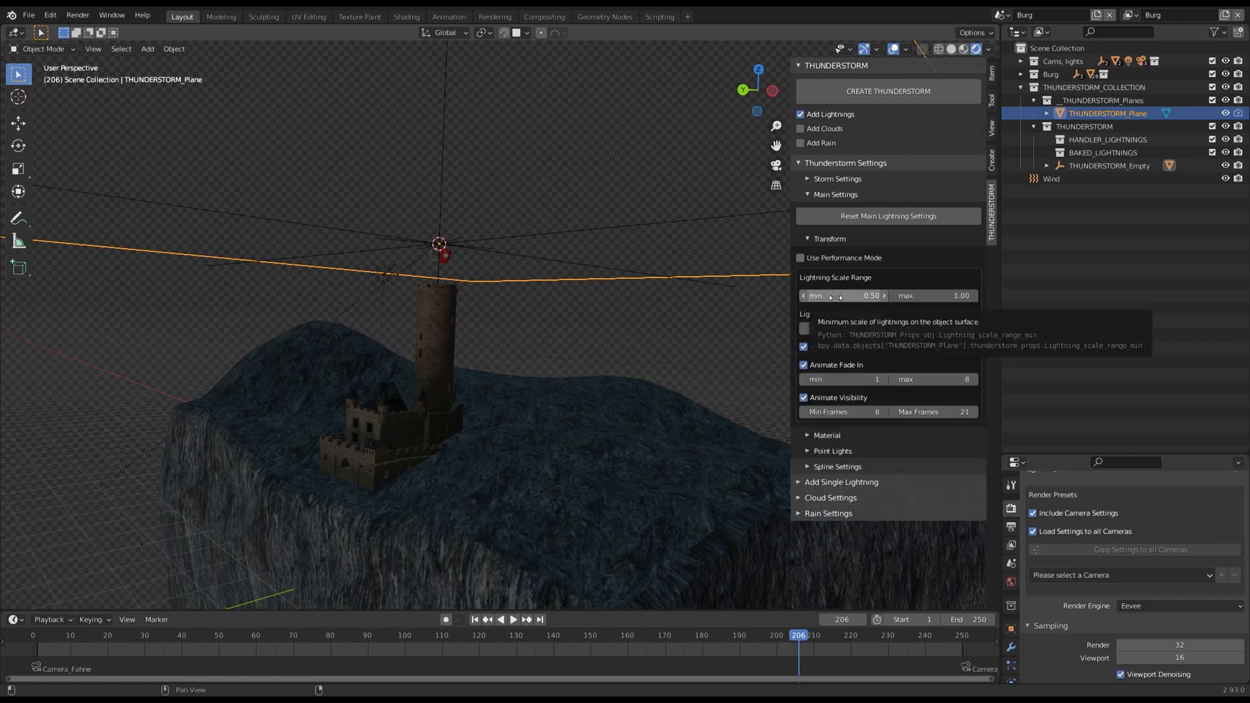
{"action": "left_click", "coordinate": [813, 238]}
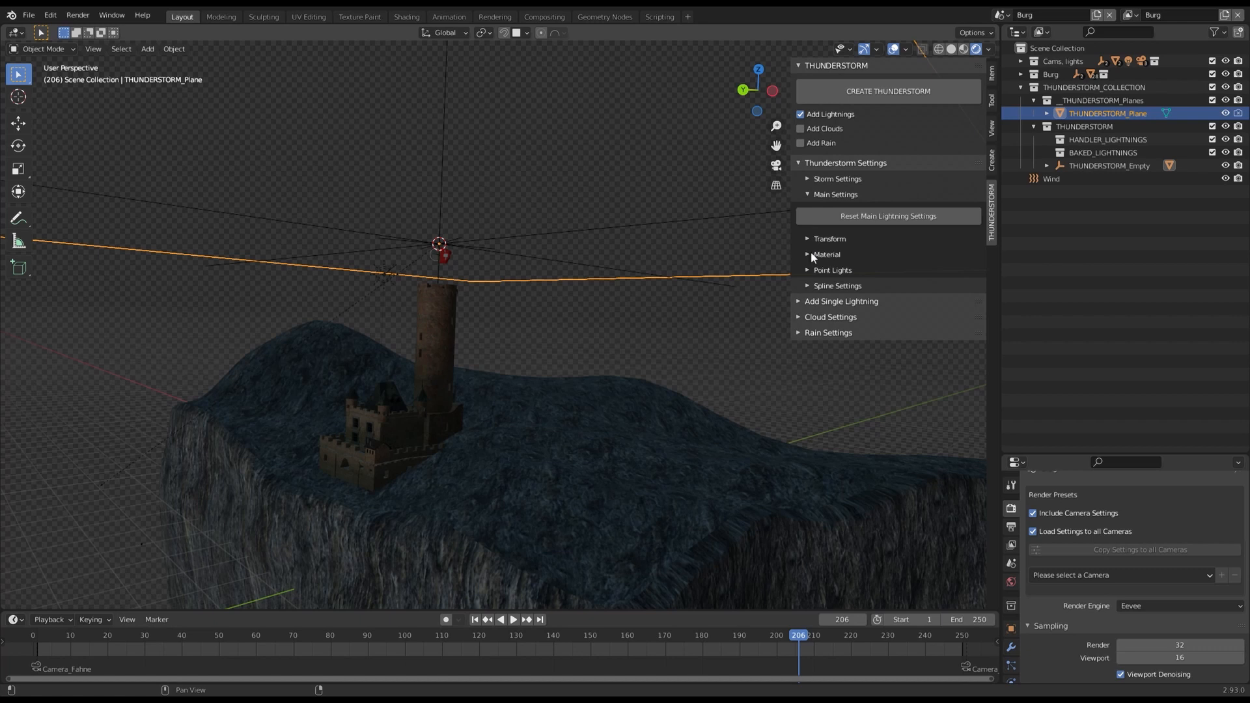
{"action": "left_click", "coordinate": [808, 255]}
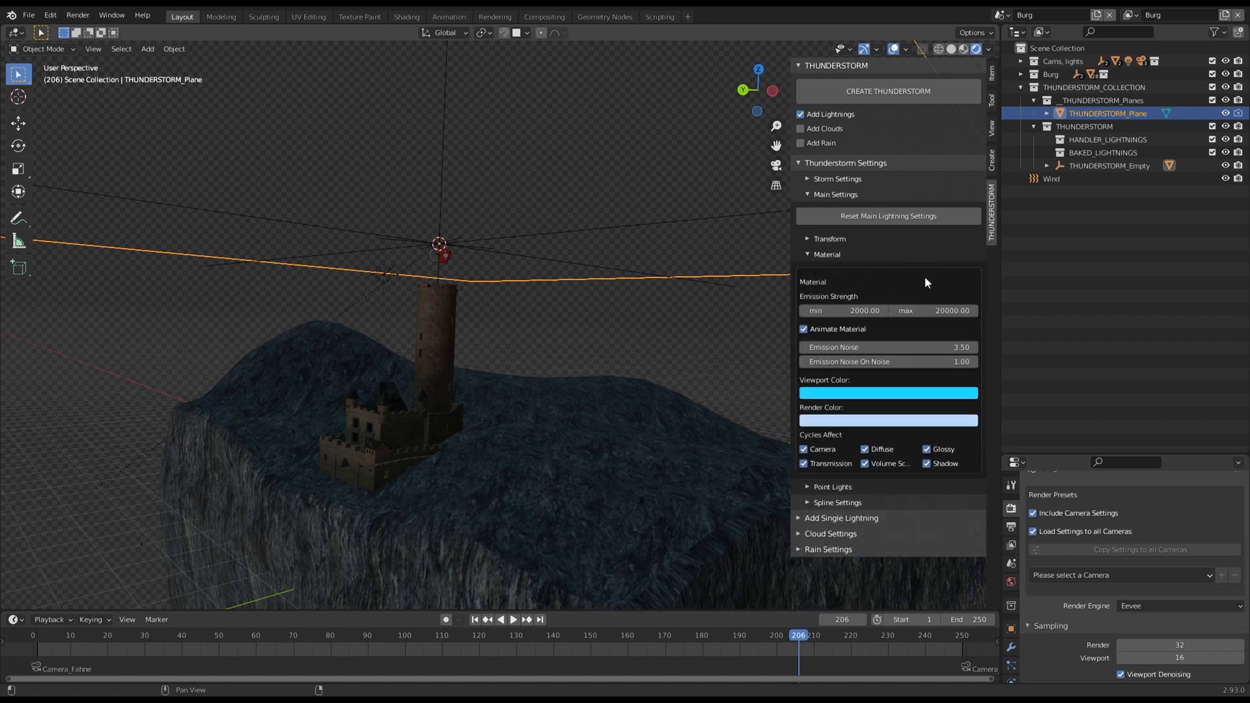
{"action": "left_click", "coordinate": [811, 253]}
Step: Try turning off Add Point Lights in the Point Lights settings while the animation plays
{"action": "left_click", "coordinate": [806, 270]}
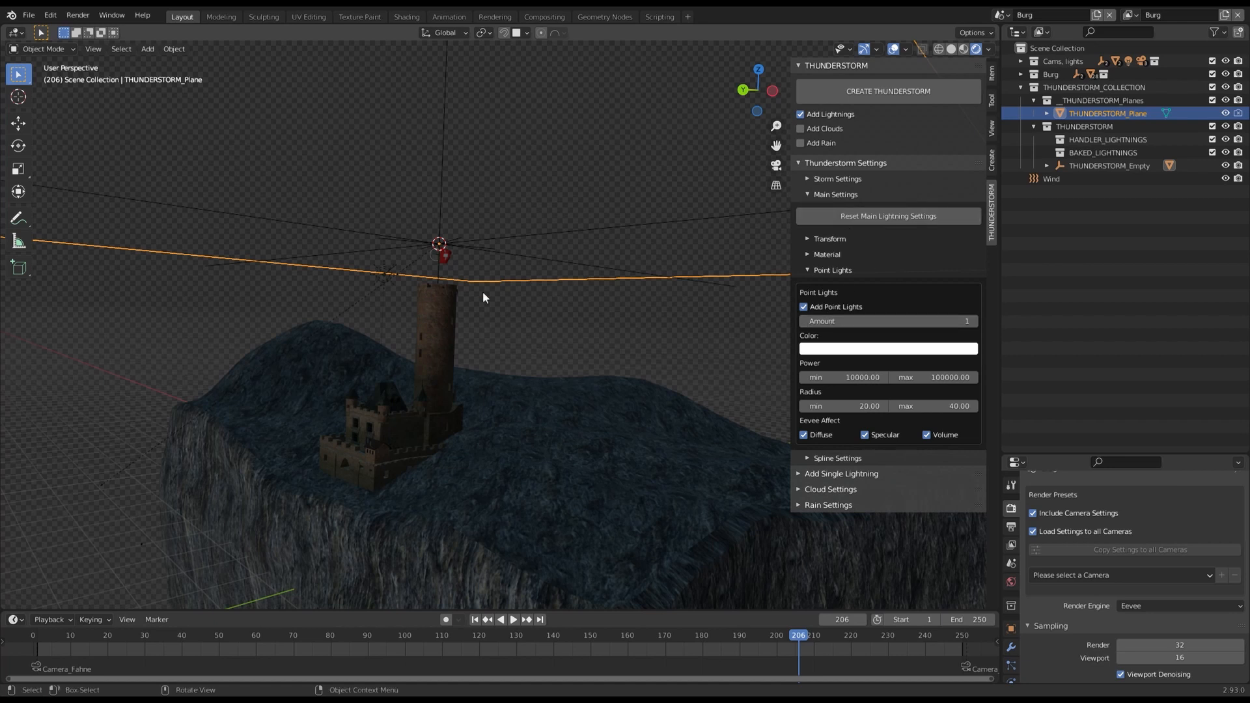
{"action": "key", "text": "space"}
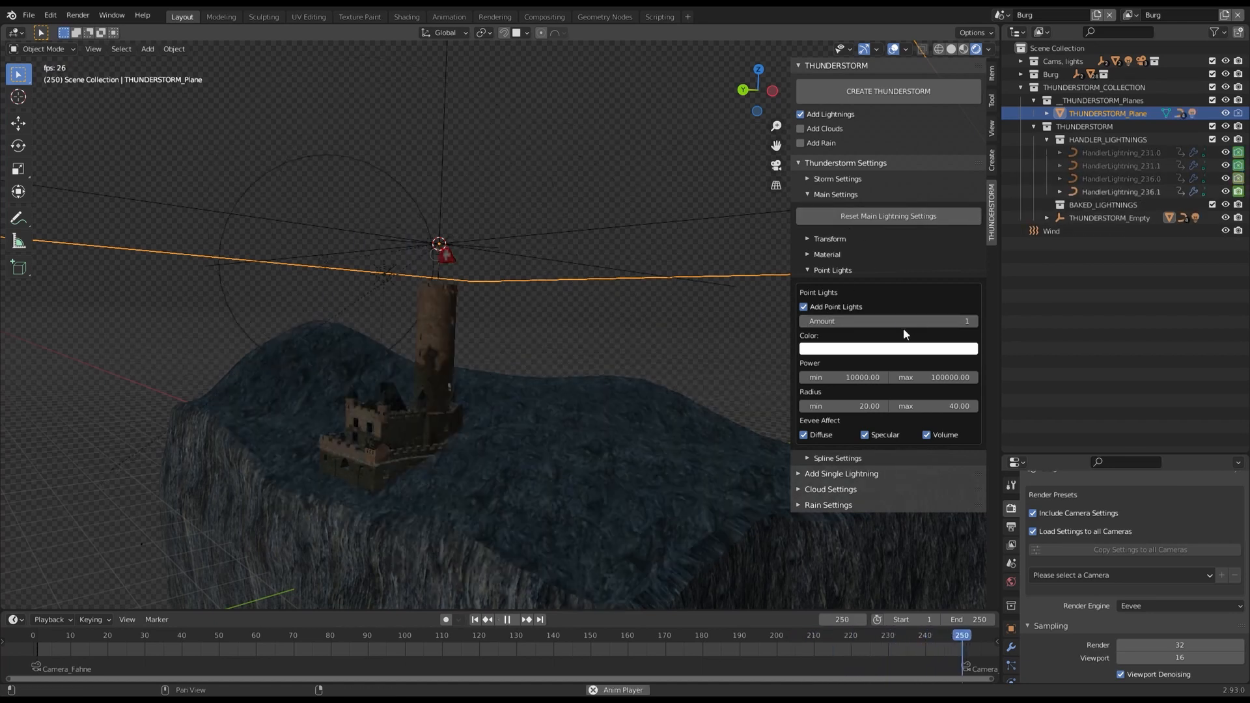
{"action": "left_click", "coordinate": [883, 321]}
{"action": "left_click", "coordinate": [803, 307]}
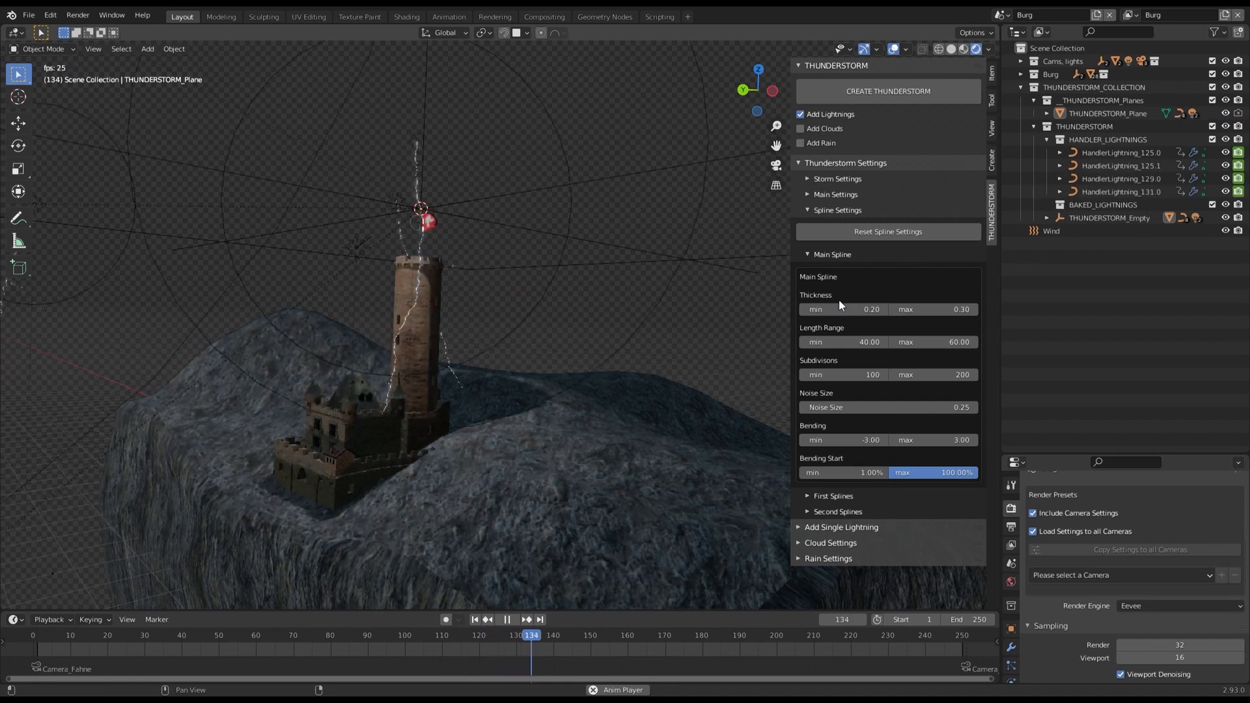
Step: Review the First Splines settings and the branches of an example lightning, and re-enable Add Point Lights
{"action": "left_click", "coordinate": [808, 255]}
{"action": "left_click", "coordinate": [809, 270]}
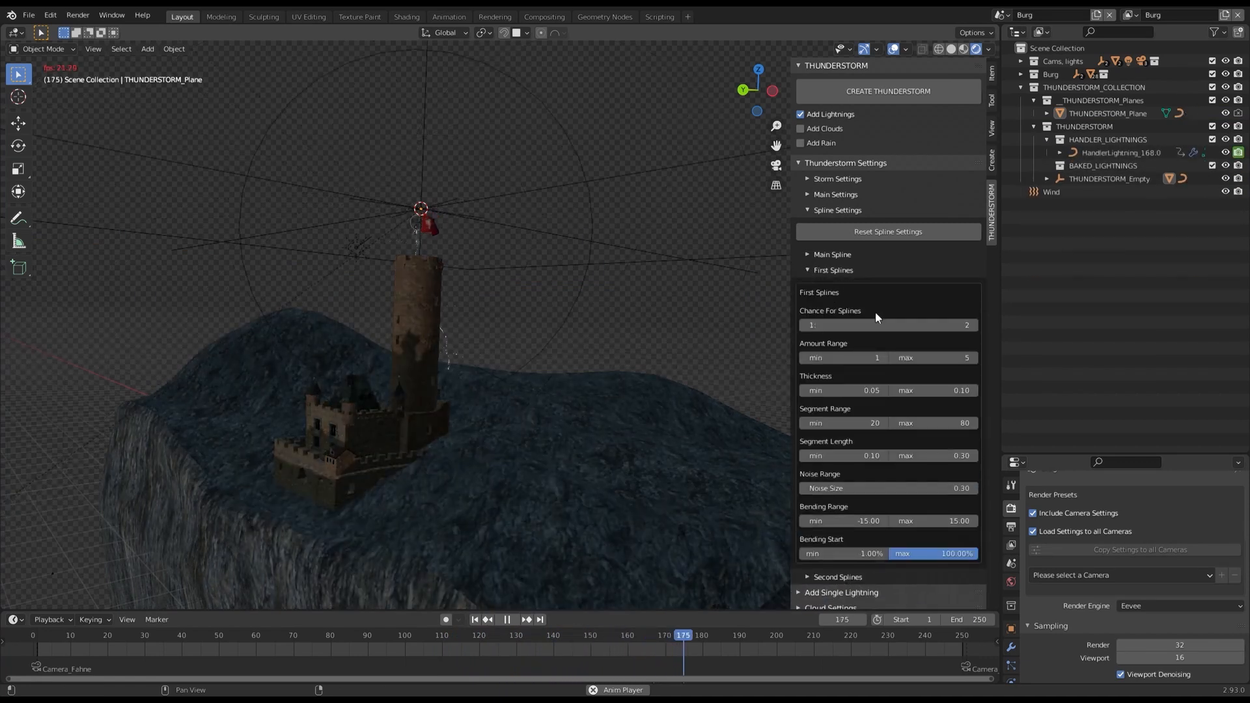
{"action": "left_click_drag", "start_coordinate": [922, 325], "coordinate": [956, 357]}
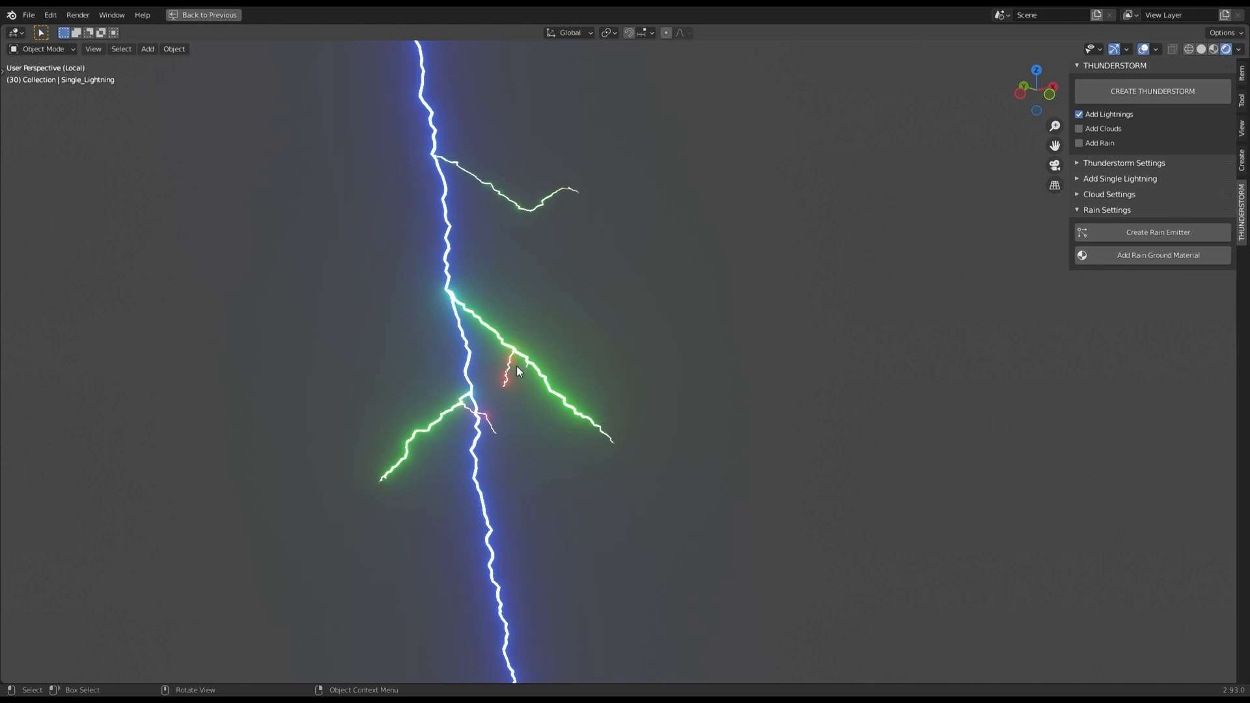
{"action": "scroll", "coordinate": [505, 385], "scroll_direction": "up", "scroll_amount": 5}
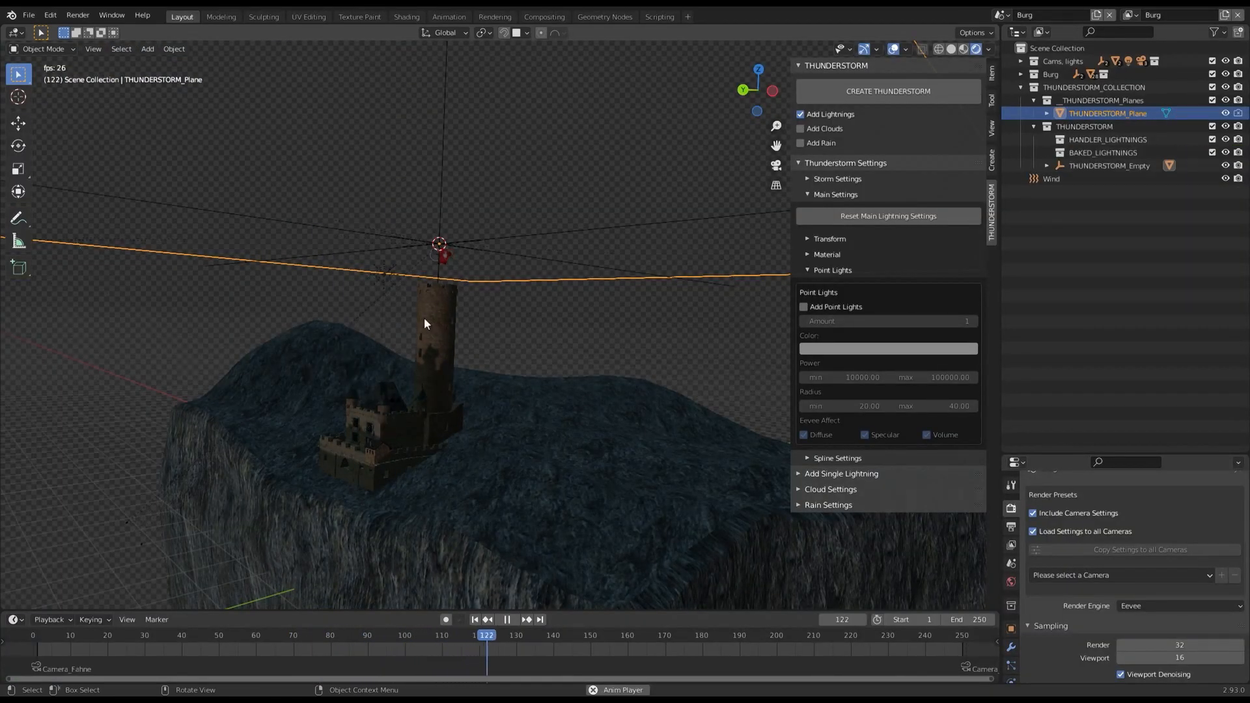
{"action": "left_click", "coordinate": [805, 306]}
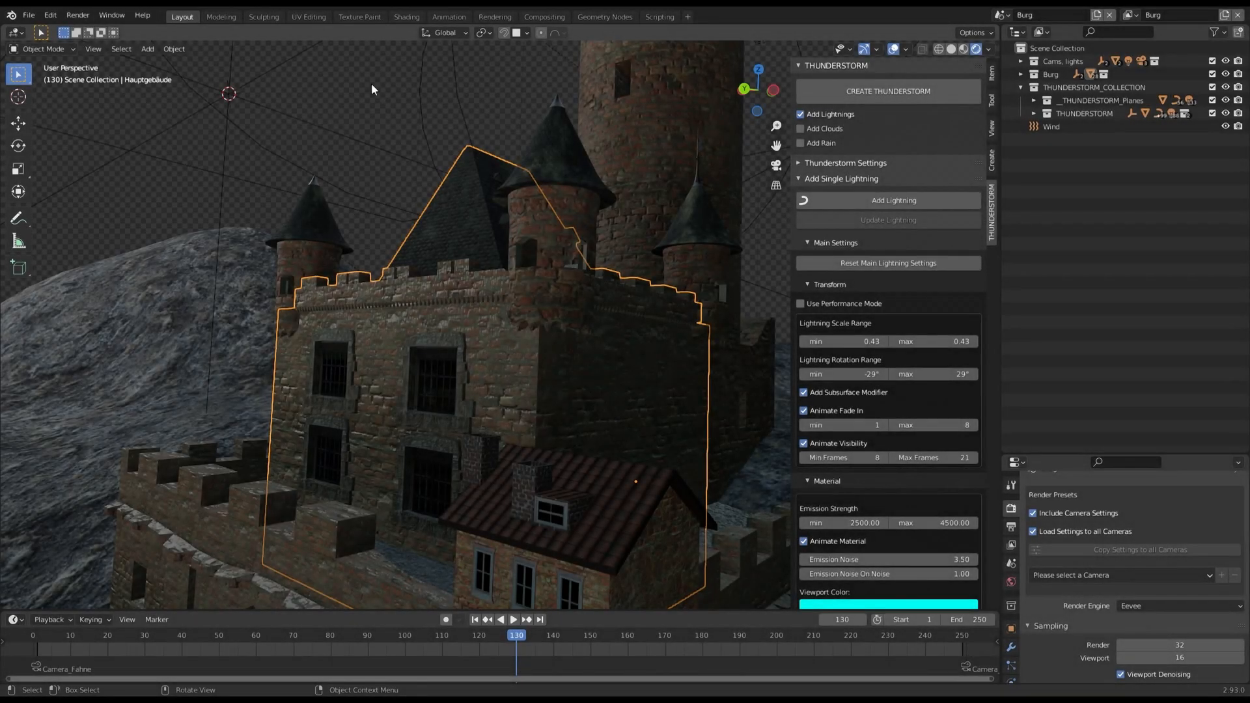
Step: Deselect the castle's main building and collapse the settings sections so that only Add Single Lightning stays open
{"action": "left_click", "coordinate": [371, 85]}
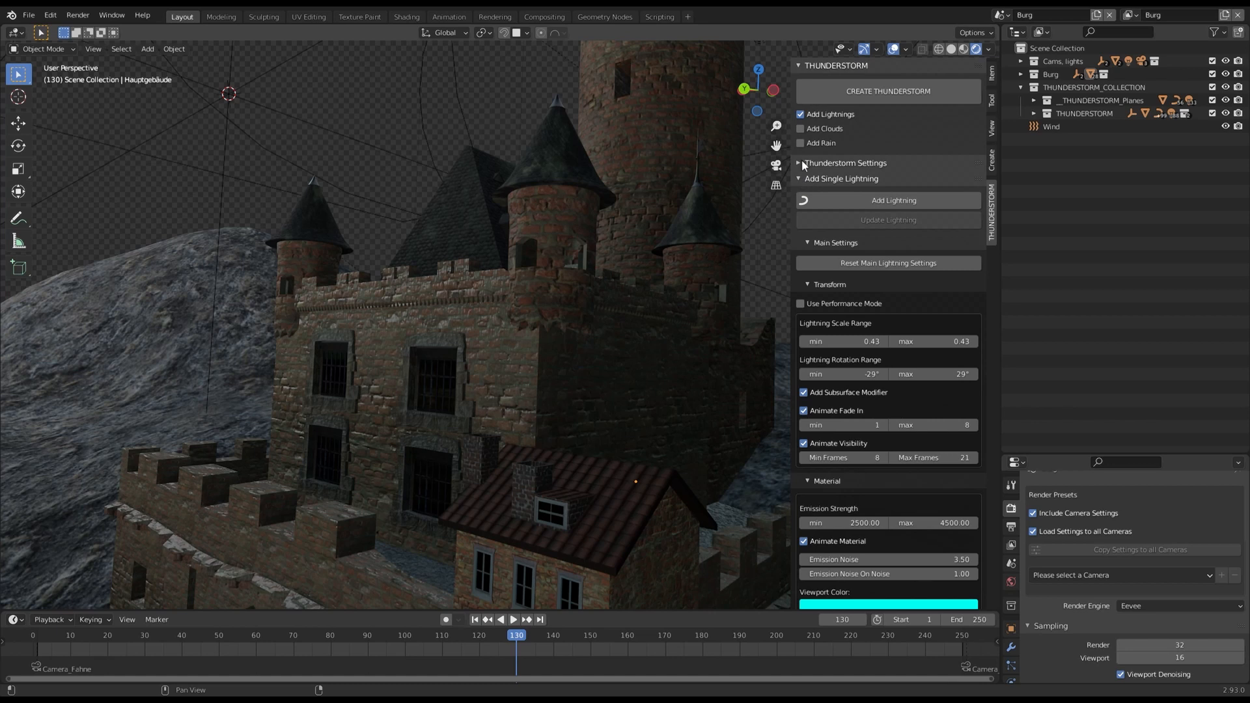
{"action": "left_click", "coordinate": [807, 242]}
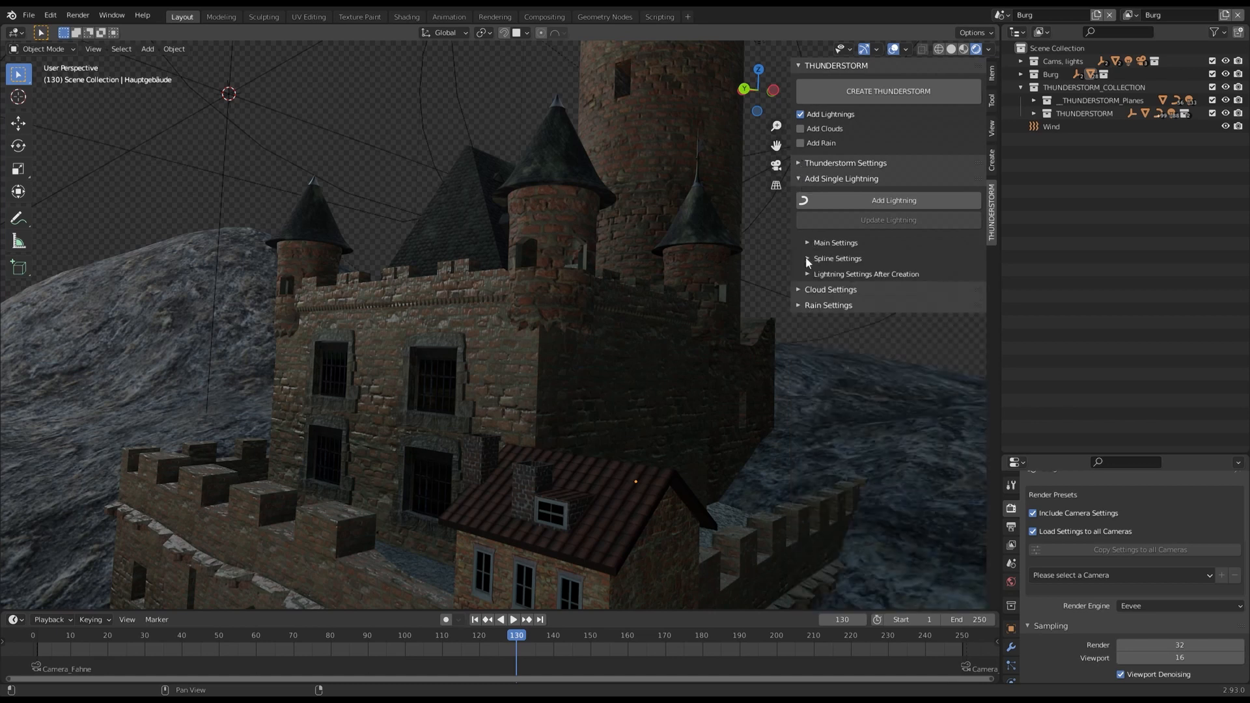
{"action": "left_click", "coordinate": [800, 160]}
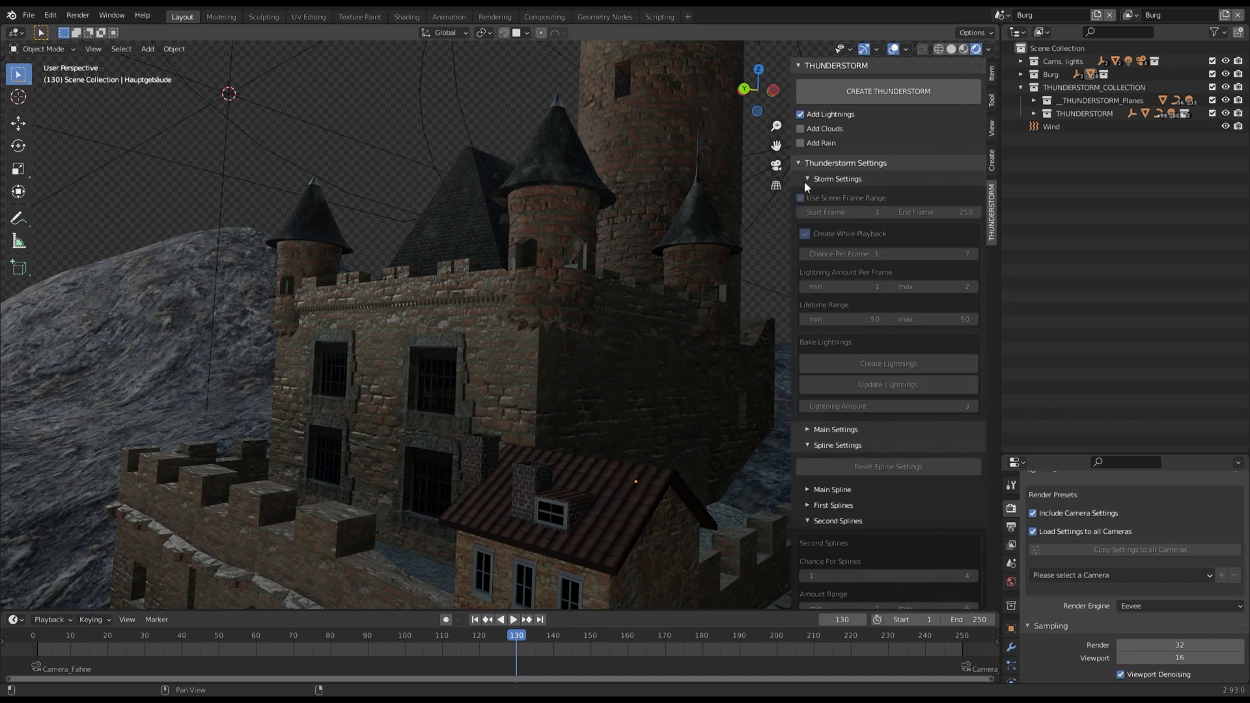
{"action": "left_click", "coordinate": [806, 180]}
{"action": "left_click", "coordinate": [809, 209]}
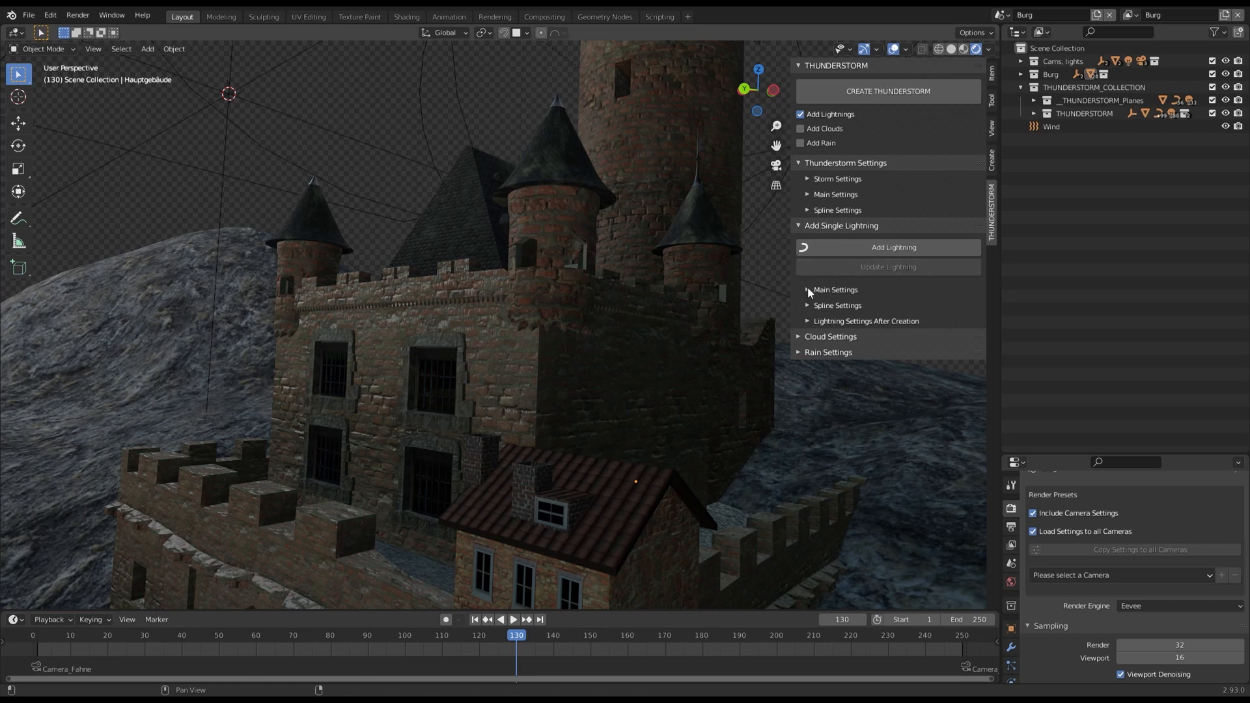
{"action": "left_click", "coordinate": [801, 163]}
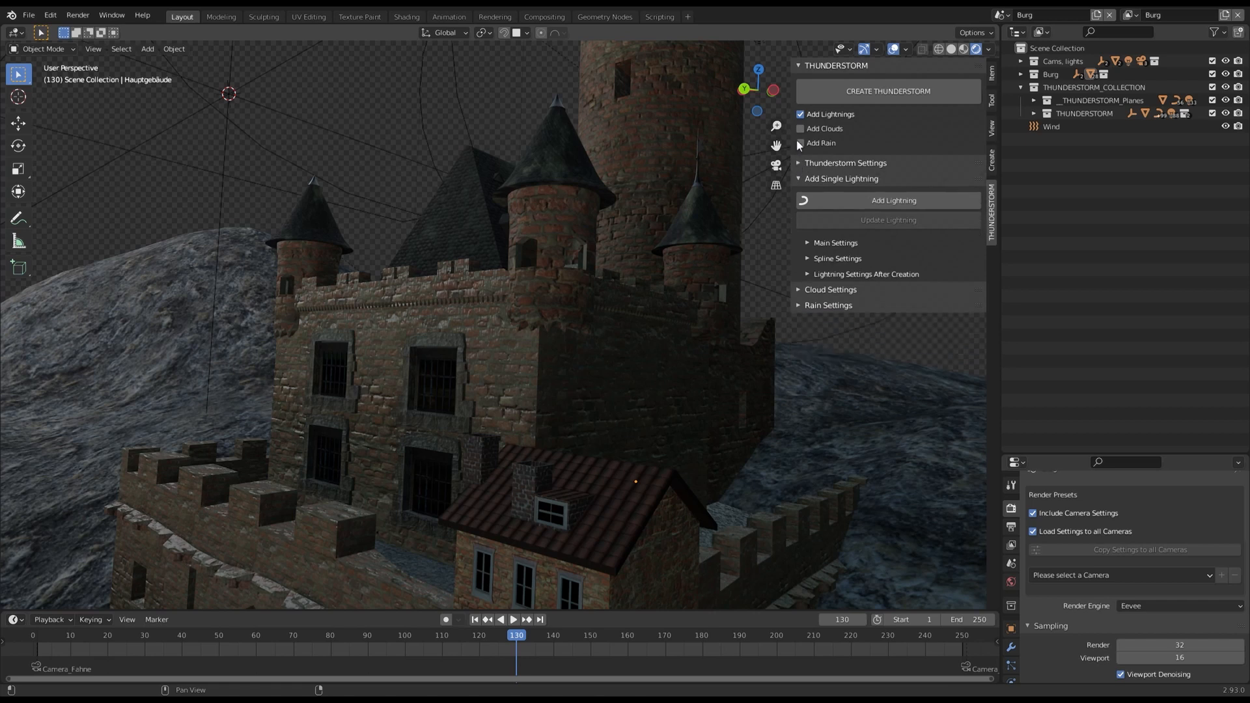
{"action": "left_click", "coordinate": [796, 66]}
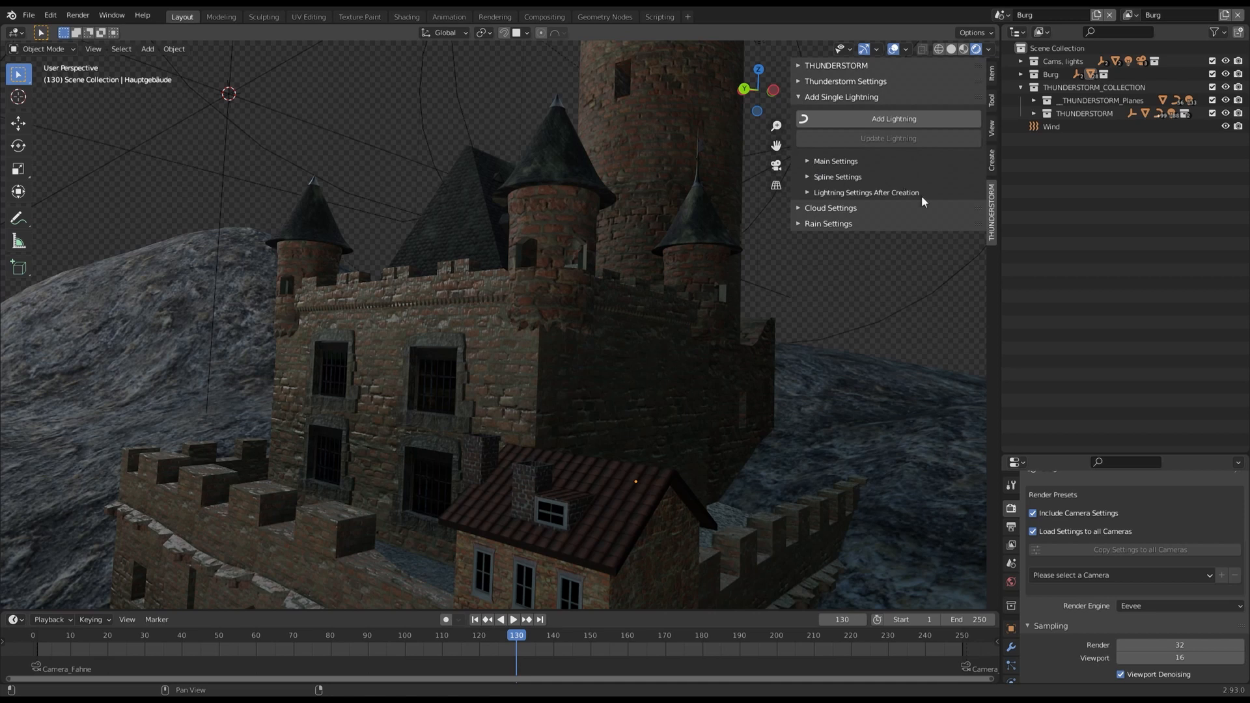
Step: Add a single lightning at the 3D cursor, rotate it and regenerate its shape several times
{"action": "left_click", "coordinate": [896, 119]}
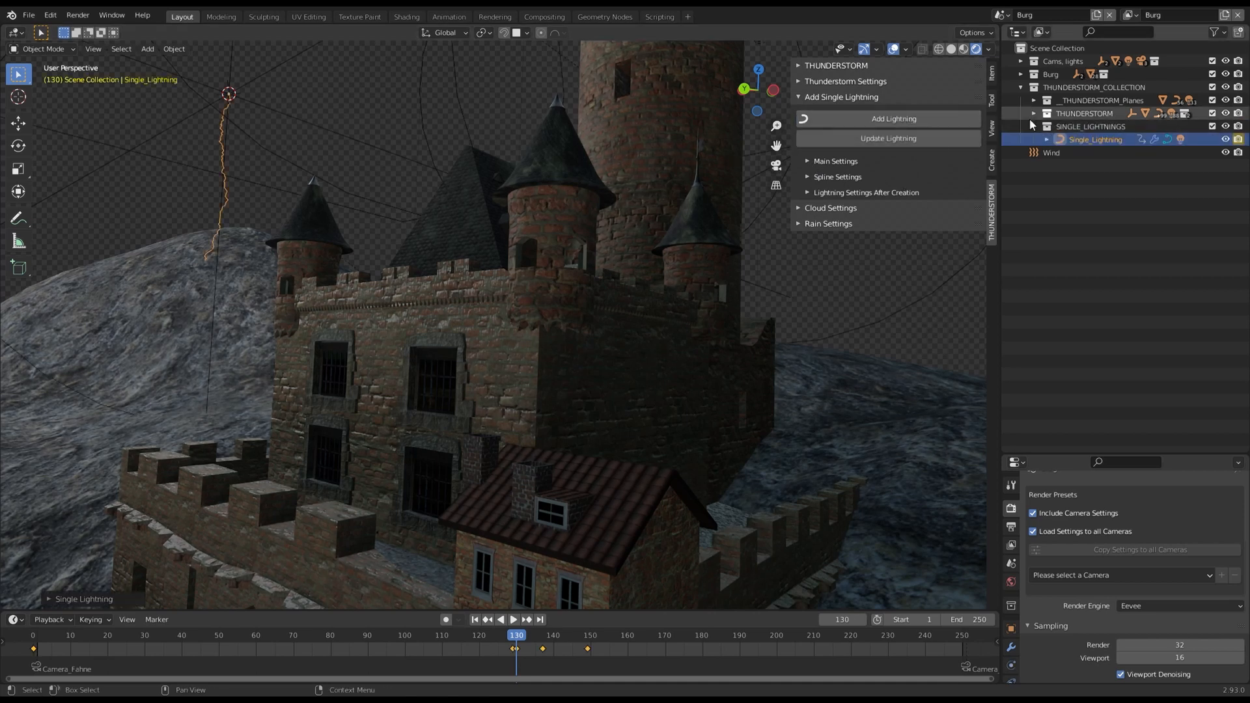
{"action": "key", "text": "r"}
{"action": "left_click", "coordinate": [359, 231]}
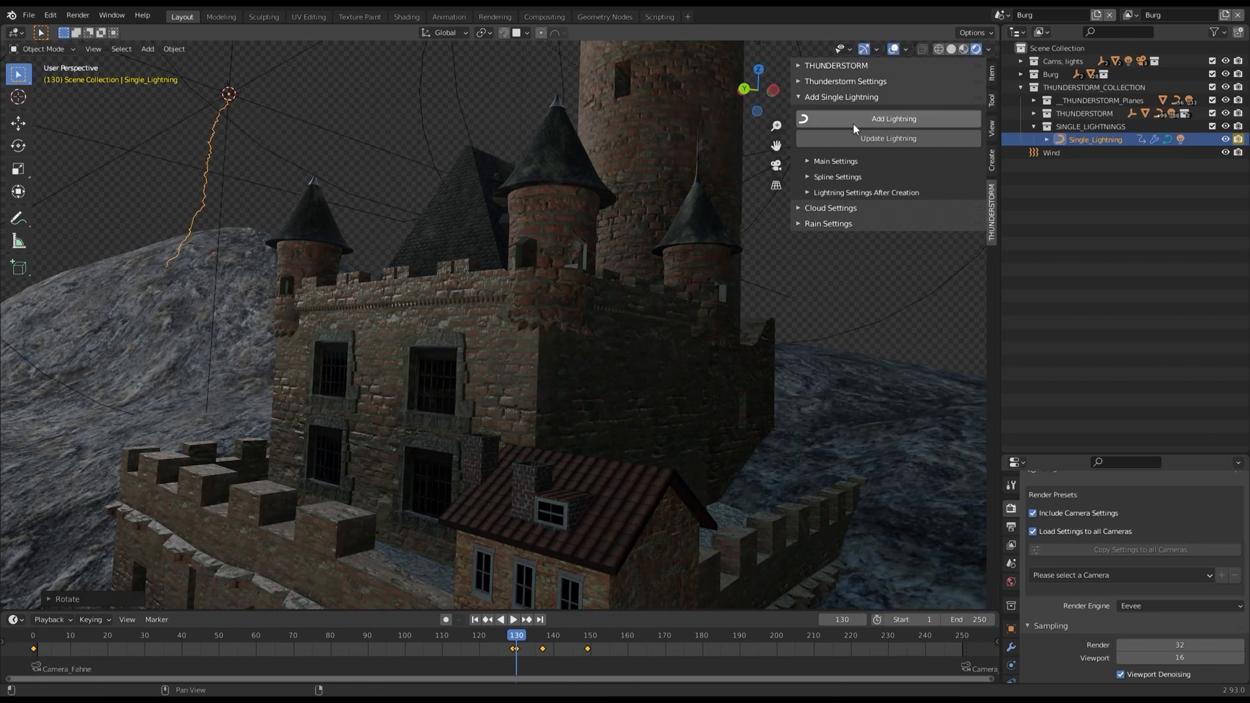
{"action": "left_click", "coordinate": [891, 139]}
{"action": "left_click", "coordinate": [891, 138]}
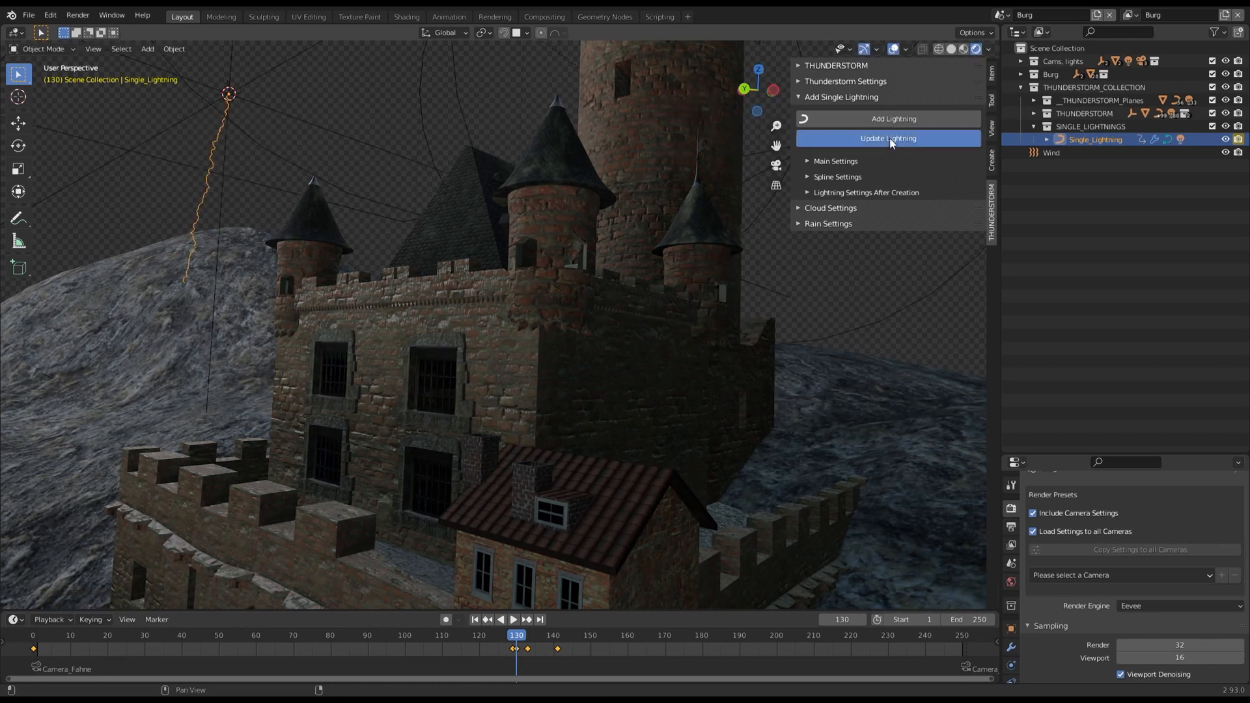
{"action": "left_click", "coordinate": [889, 138]}
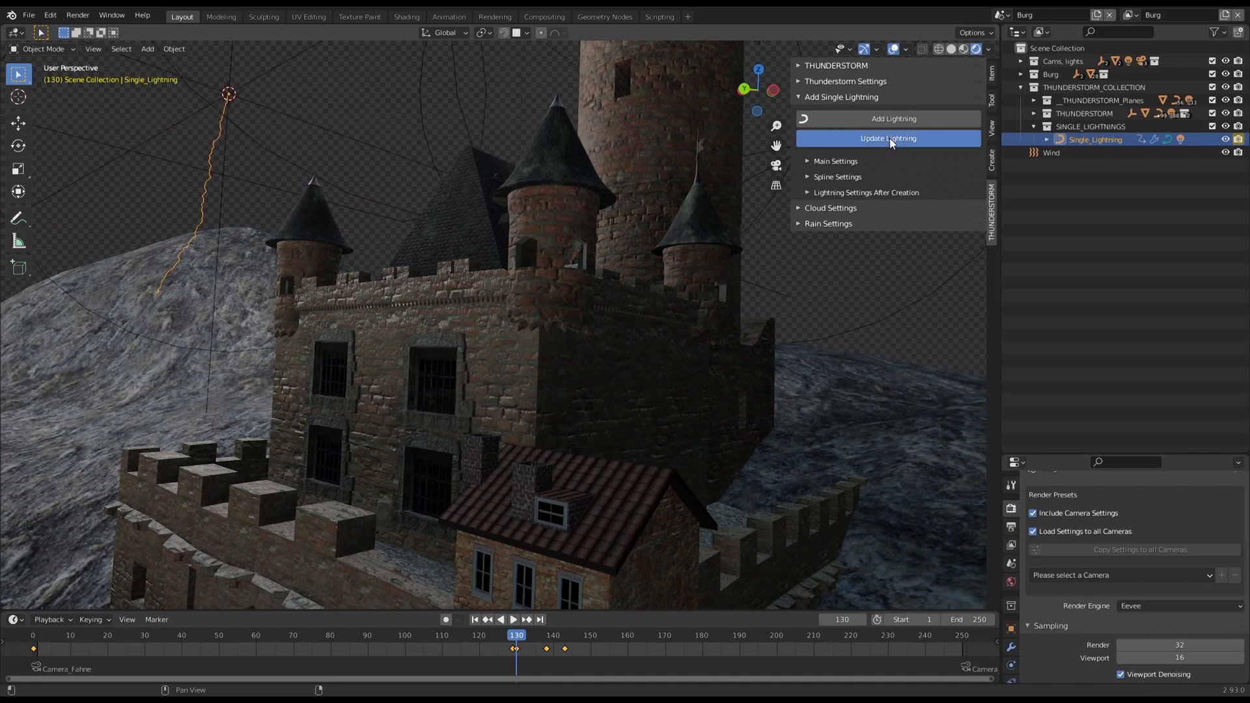
Step: Rotate the single lightning again and regenerate it until it branches down towards the hill
{"action": "key", "text": "r"}
{"action": "left_click", "coordinate": [584, 195]}
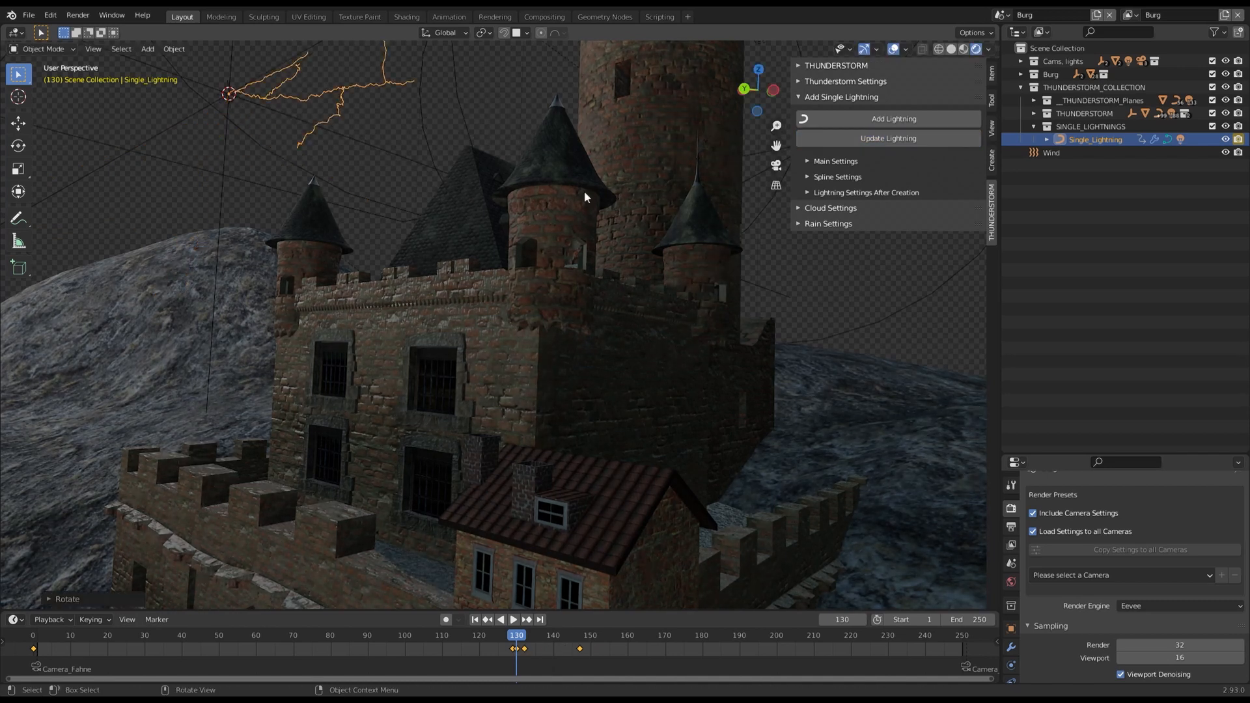
{"action": "left_click", "coordinate": [894, 140]}
{"action": "left_click", "coordinate": [895, 140]}
{"action": "left_click", "coordinate": [895, 141]}
{"action": "left_click", "coordinate": [895, 140]}
{"action": "left_click", "coordinate": [885, 139]}
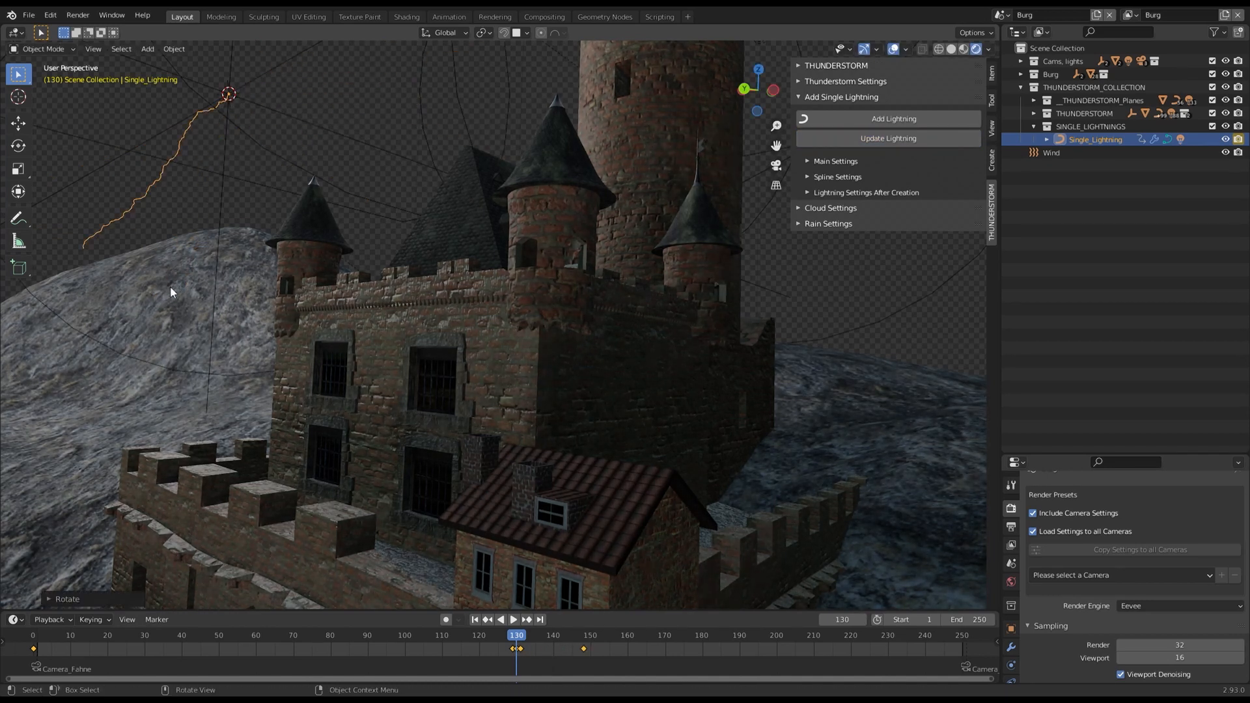
{"action": "left_click", "coordinate": [872, 139]}
Step: Play the animation to frame 140 to view the single lightning together with the storm
{"action": "scroll", "coordinate": [302, 190], "scroll_direction": "down", "scroll_amount": 5}
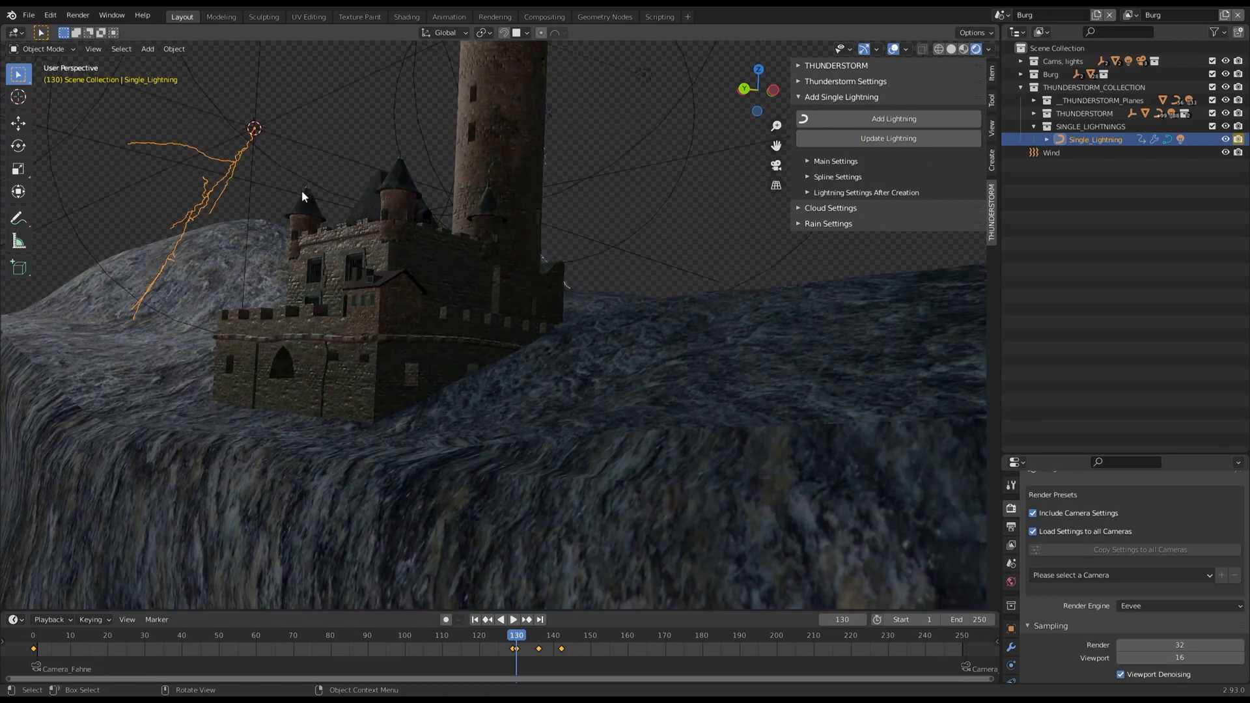
{"action": "key", "text": "space"}
{"action": "key", "text": "space"}
{"action": "scroll", "coordinate": [319, 165], "scroll_direction": "down", "scroll_amount": 3}
{"action": "middle_click_drag", "start_coordinate": [319, 166], "coordinate": [413, 342], "text": "shift"}
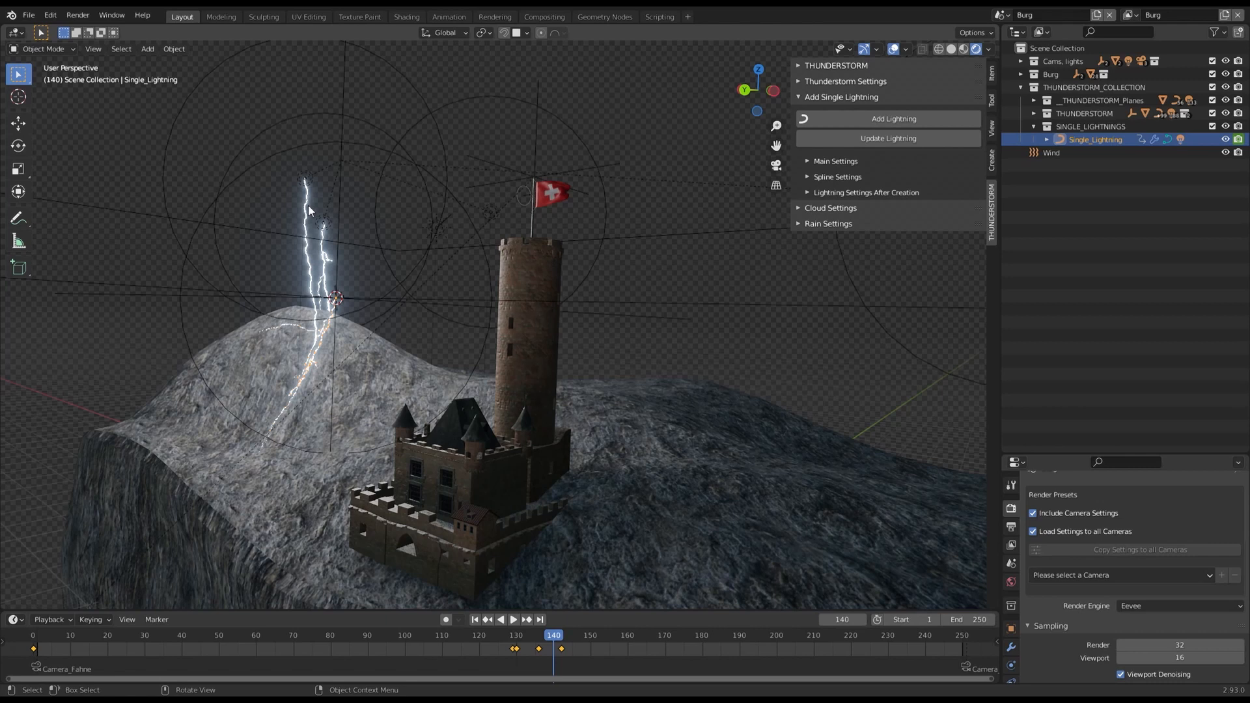
Step: Select the storm lightning Lightning_132 above the hill and move the playhead to frame 132
{"action": "left_click", "coordinate": [309, 209]}
{"action": "scroll", "coordinate": [306, 201], "scroll_direction": "up", "scroll_amount": 3}
{"action": "middle_click_drag", "start_coordinate": [306, 201], "coordinate": [321, 317]}
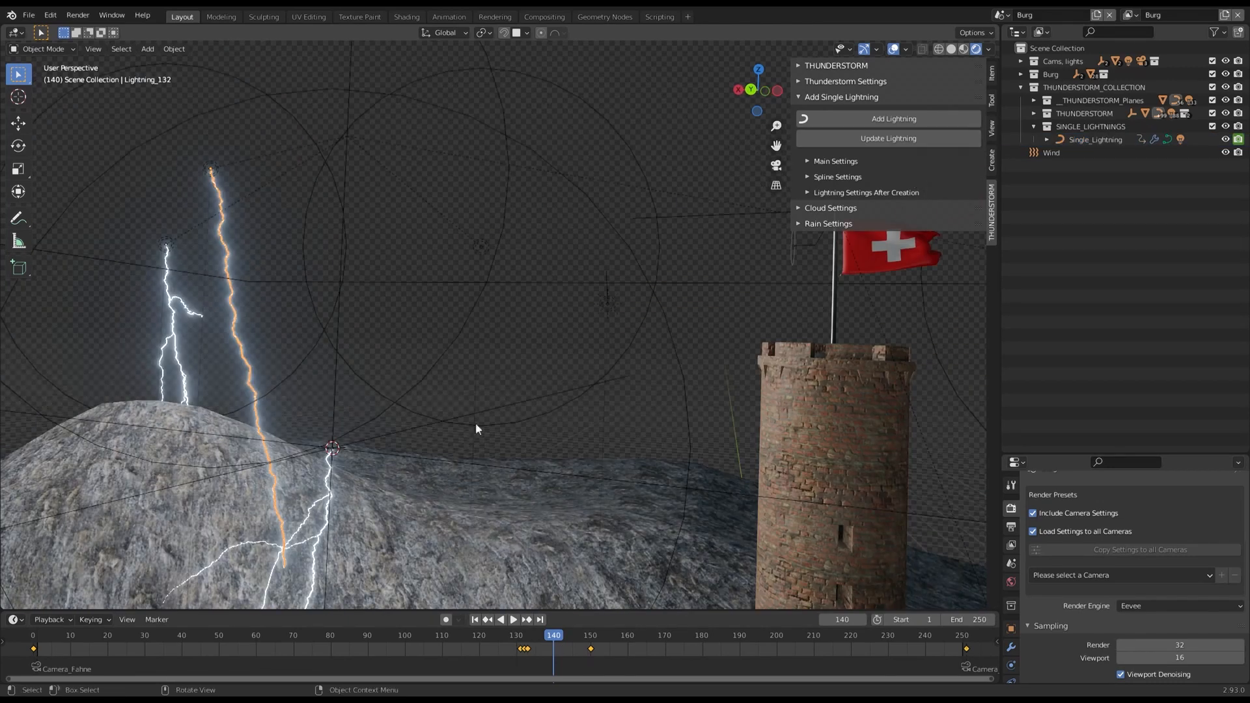
{"action": "key", "text": "space"}
{"action": "left_click_drag", "start_coordinate": [554, 639], "coordinate": [524, 641]}
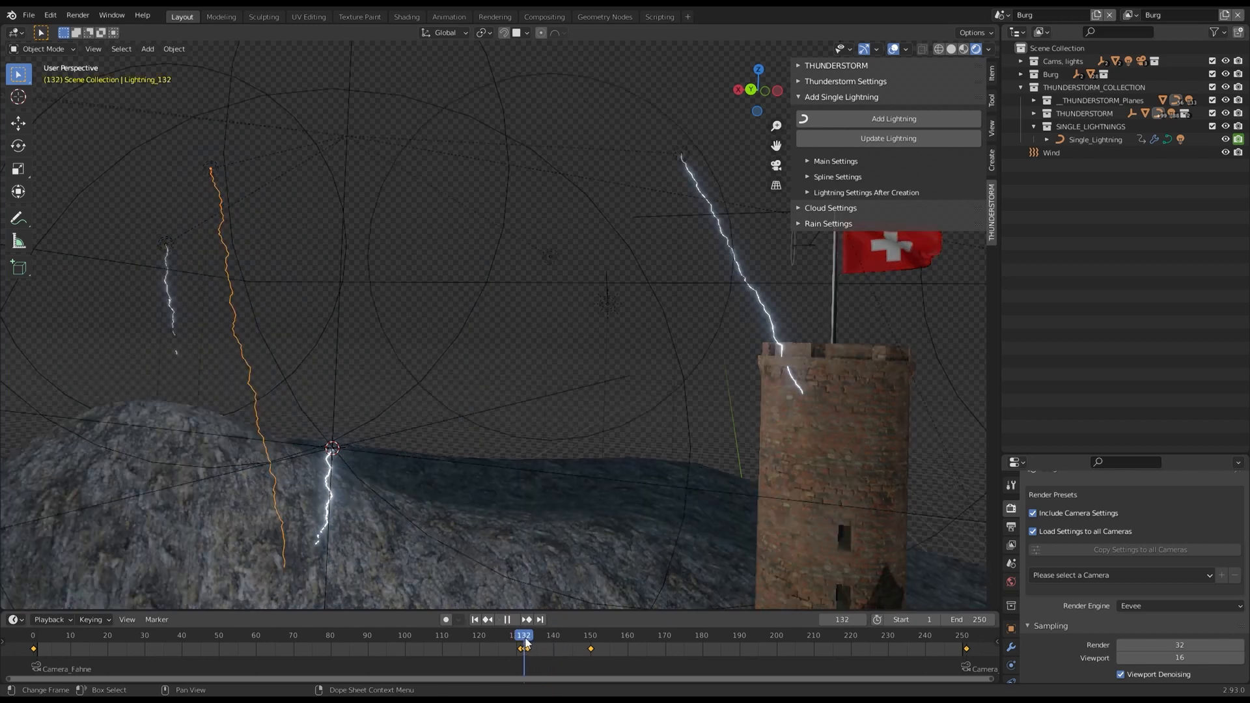
{"action": "key", "text": "space"}
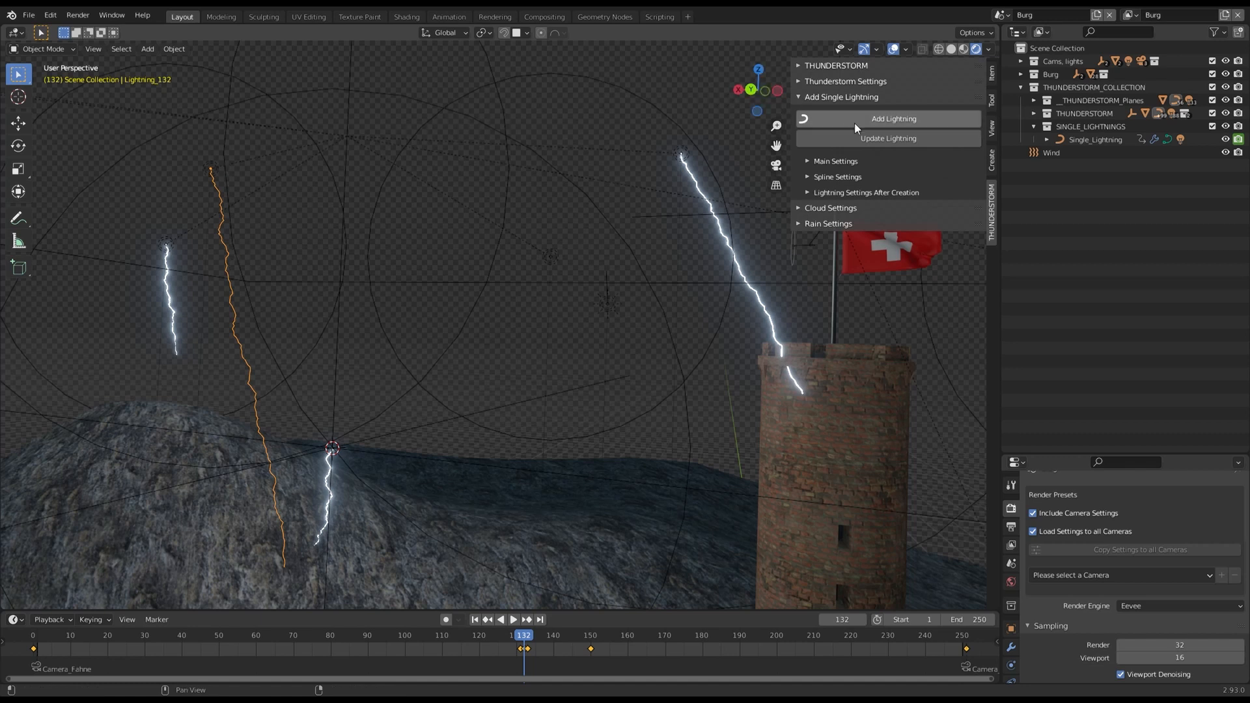
Step: Regenerate the selected storm lightning repeatedly with Update Lightning
{"action": "left_click", "coordinate": [884, 139]}
{"action": "left_click", "coordinate": [885, 140]}
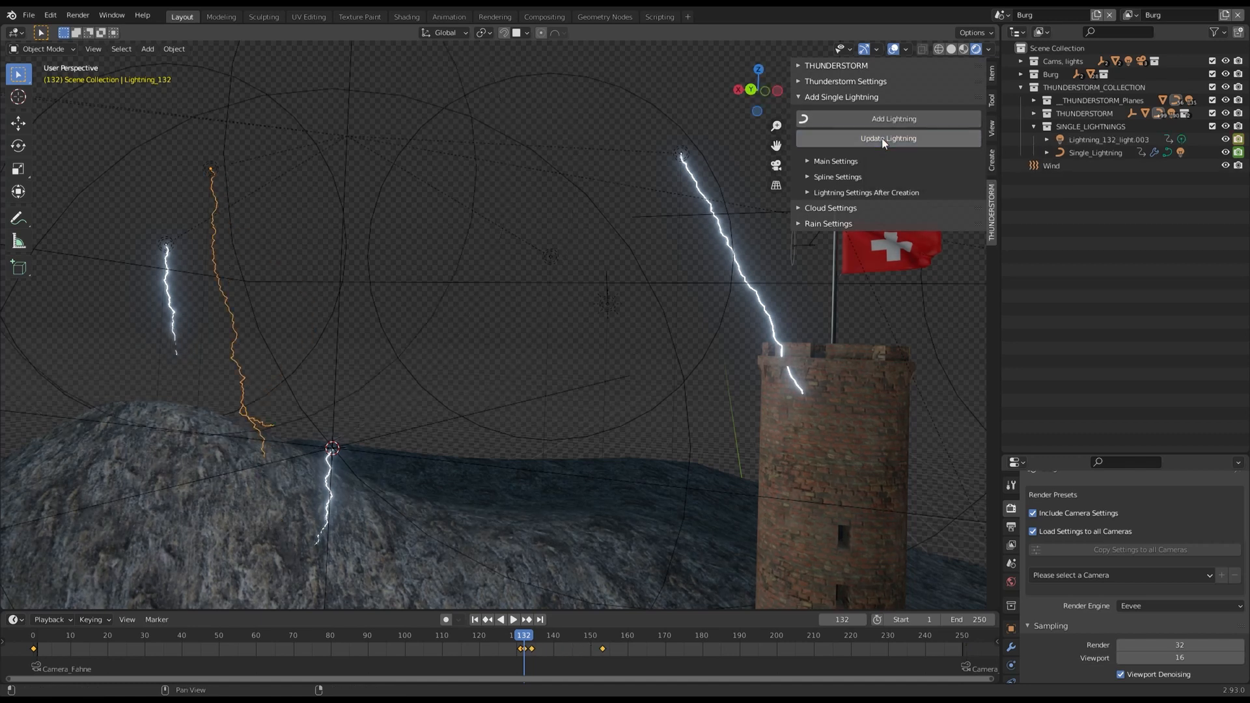
{"action": "left_click", "coordinate": [891, 139]}
{"action": "left_click", "coordinate": [901, 138]}
{"action": "left_click", "coordinate": [899, 138]}
{"action": "left_click", "coordinate": [900, 138]}
{"action": "left_click", "coordinate": [900, 138]}
{"action": "left_click", "coordinate": [900, 138]}
{"action": "left_click", "coordinate": [900, 138]}
Step: Rescale the selected storm lightning and generate several new variations of it
{"action": "key", "text": "s"}
{"action": "left_click", "coordinate": [681, 365]}
{"action": "left_click", "coordinate": [898, 138]}
{"action": "left_click", "coordinate": [897, 139]}
{"action": "left_click", "coordinate": [897, 138]}
{"action": "left_click", "coordinate": [897, 139]}
{"action": "left_click", "coordinate": [897, 139]}
{"action": "left_click", "coordinate": [897, 139]}
{"action": "left_click", "coordinate": [897, 139]}
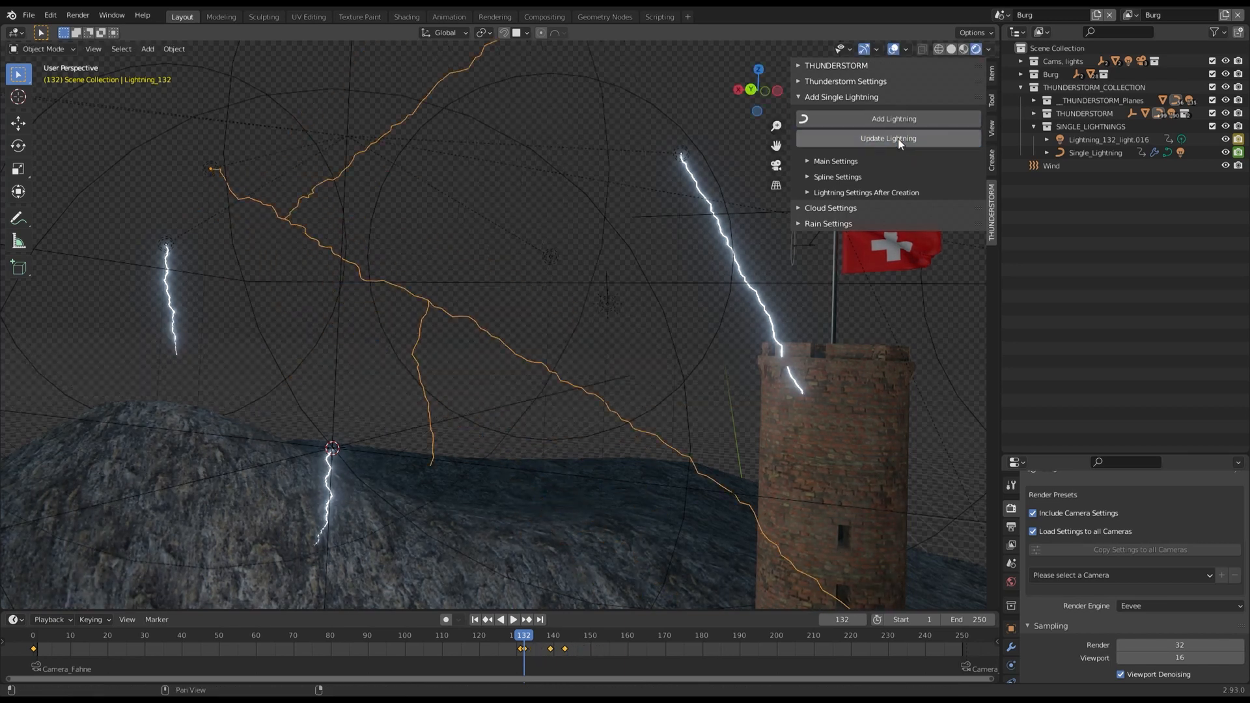
Step: Scale Lightning_132 down and regenerate it, and rotate and enlarge it so it reaches down to the hill
{"action": "key", "text": "s"}
{"action": "left_click", "coordinate": [297, 255]}
{"action": "left_click", "coordinate": [883, 139]}
{"action": "left_click", "coordinate": [883, 139]}
{"action": "left_click", "coordinate": [883, 139]}
{"action": "key", "text": "s"}
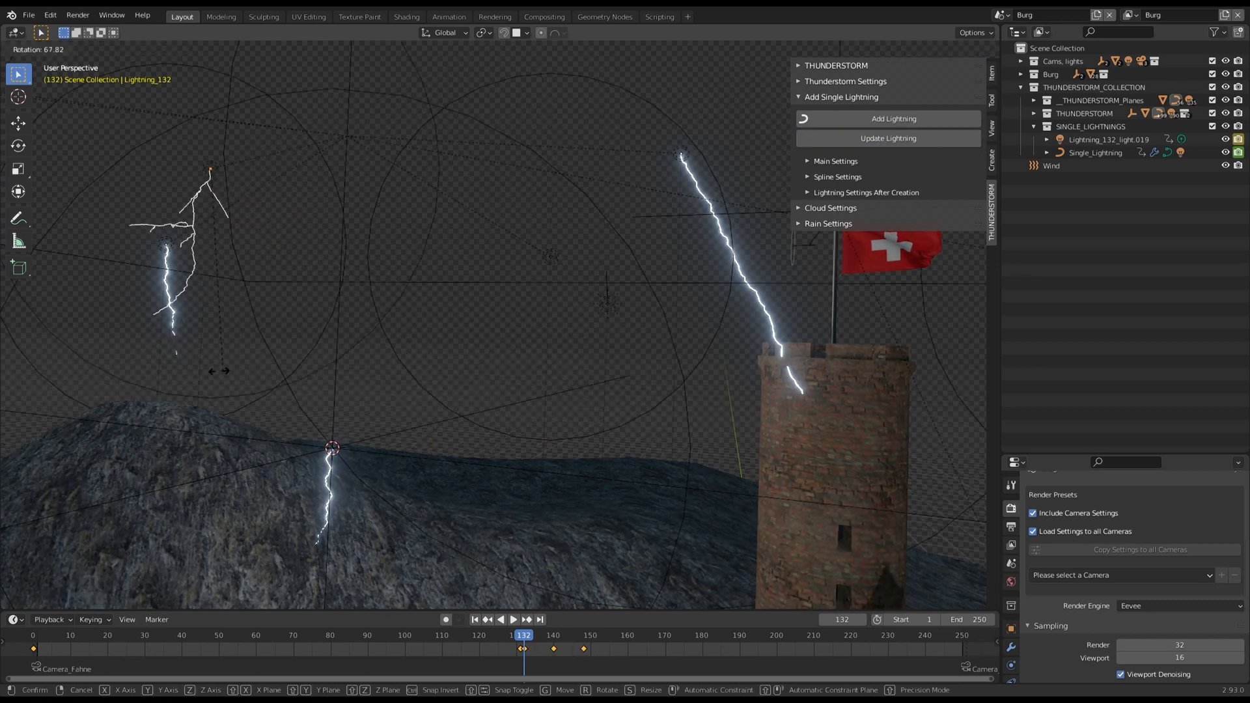
{"action": "left_click", "coordinate": [124, 504]}
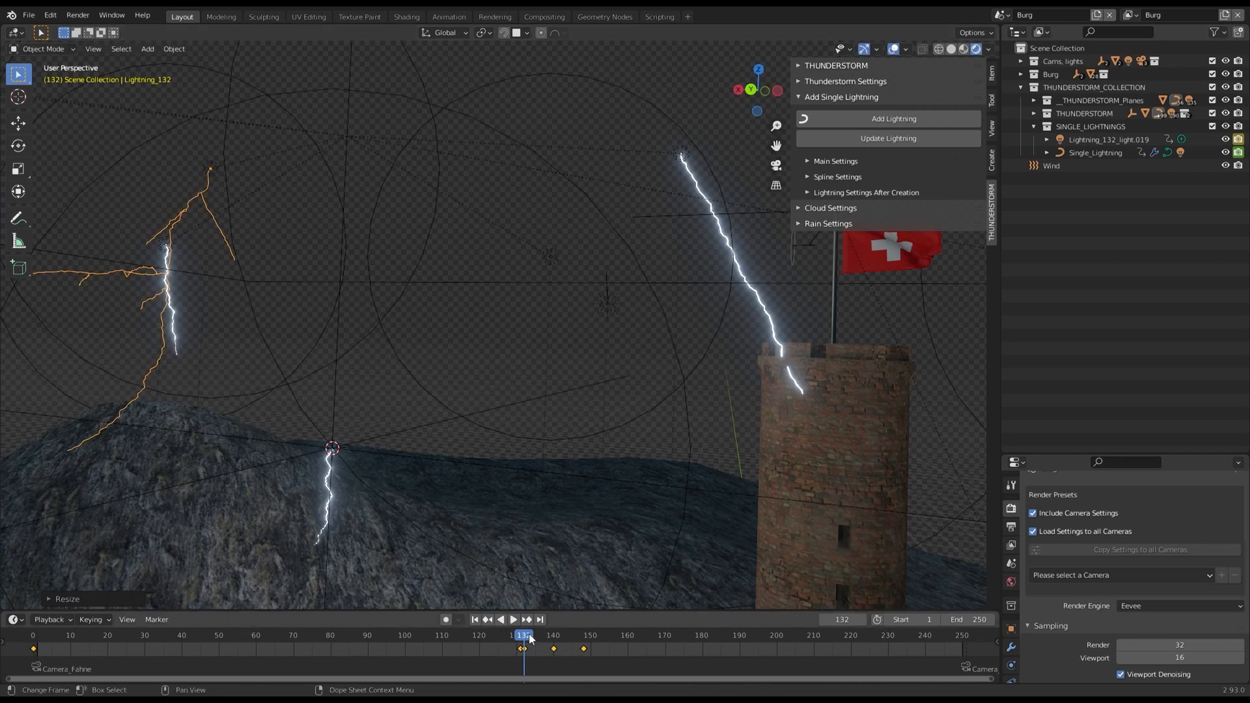
Step: Step back to frame 131, return to frame 132 and reselect the edited lightning
{"action": "key", "text": "Left"}
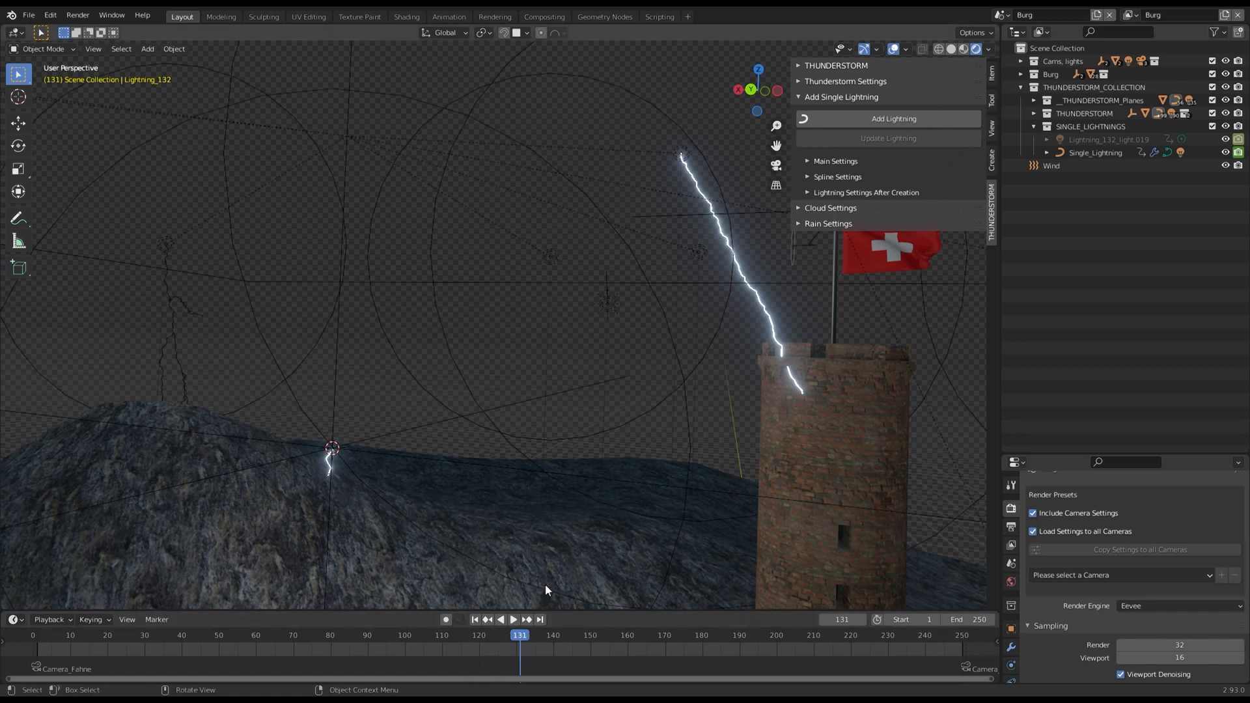
{"action": "key", "text": "Right"}
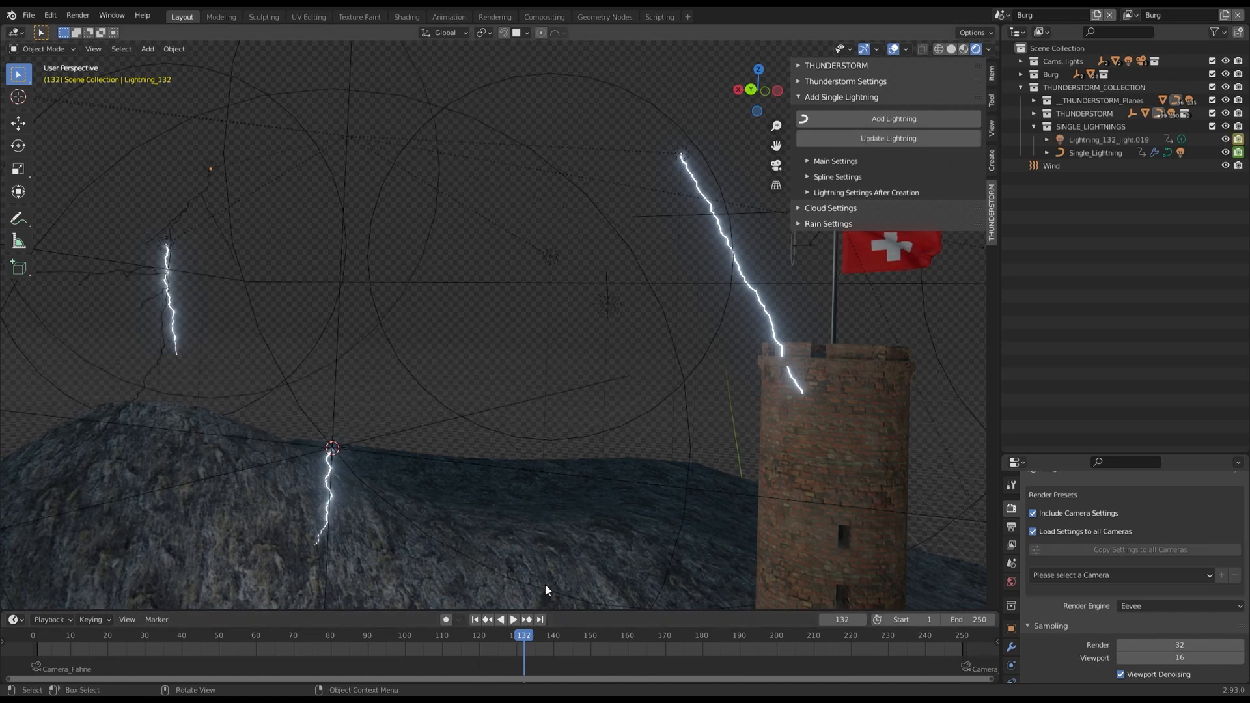
{"action": "left_click", "coordinate": [194, 199]}
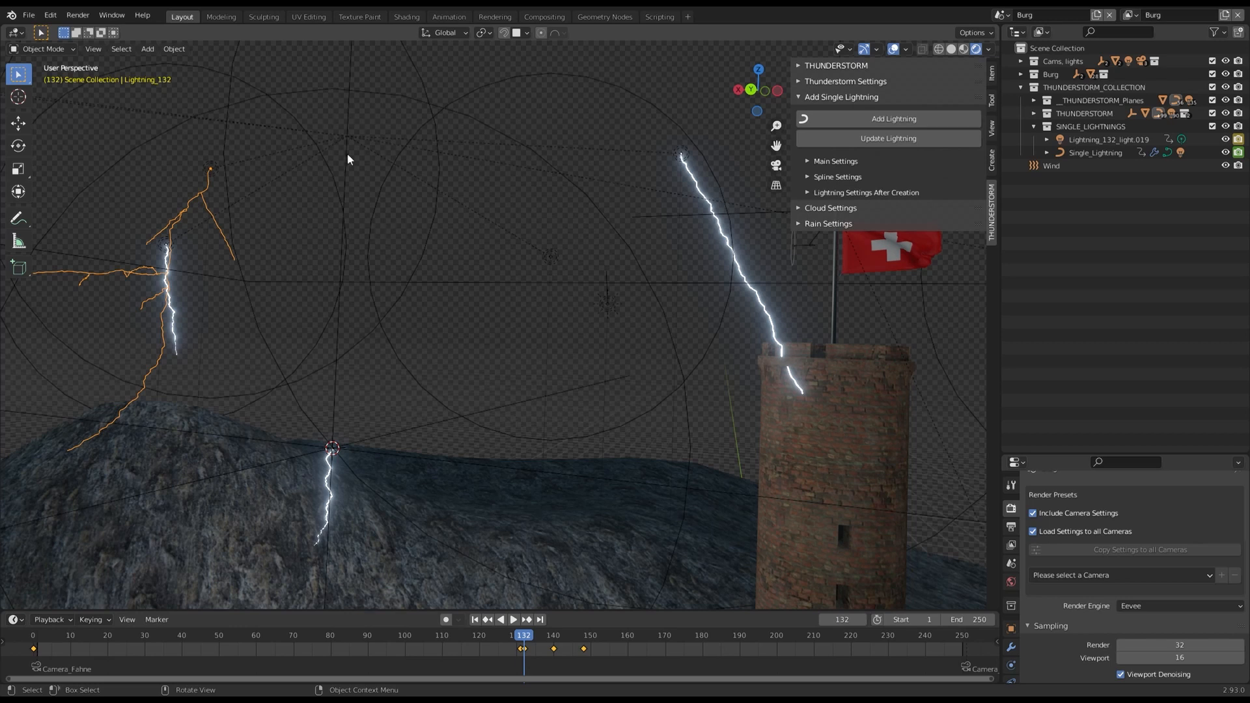
Step: Expand the Main Settings of Add Single Lightning and select the Single_Lightning object in the scene
{"action": "scroll", "coordinate": [625, 306], "scroll_direction": "down", "scroll_amount": 1}
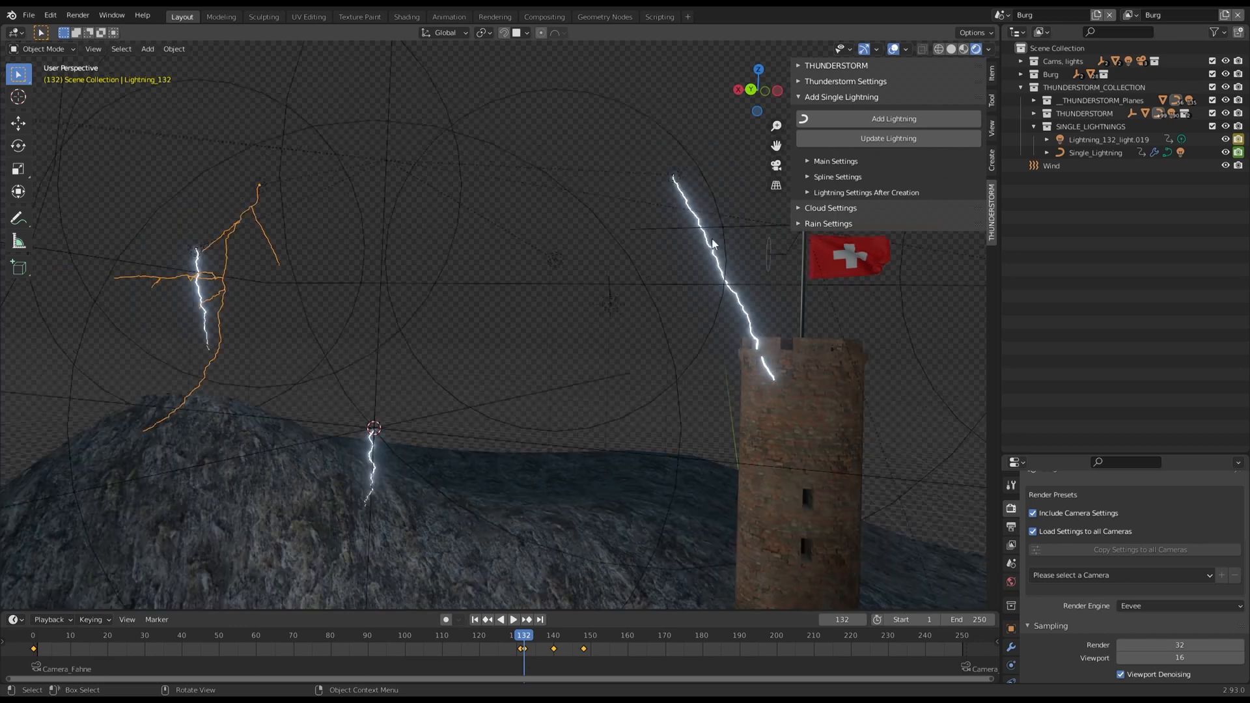
{"action": "left_click", "coordinate": [809, 161]}
{"action": "middle_click_drag", "start_coordinate": [568, 486], "coordinate": [483, 148], "text": "shift"}
{"action": "left_click", "coordinate": [302, 169]}
{"action": "middle_click_drag", "start_coordinate": [302, 170], "coordinate": [475, 345]}
Step: Play the animation to frame 140, collapse the Main Settings and expand Lightning Settings After Creation
{"action": "key", "text": "space"}
{"action": "key", "text": "space"}
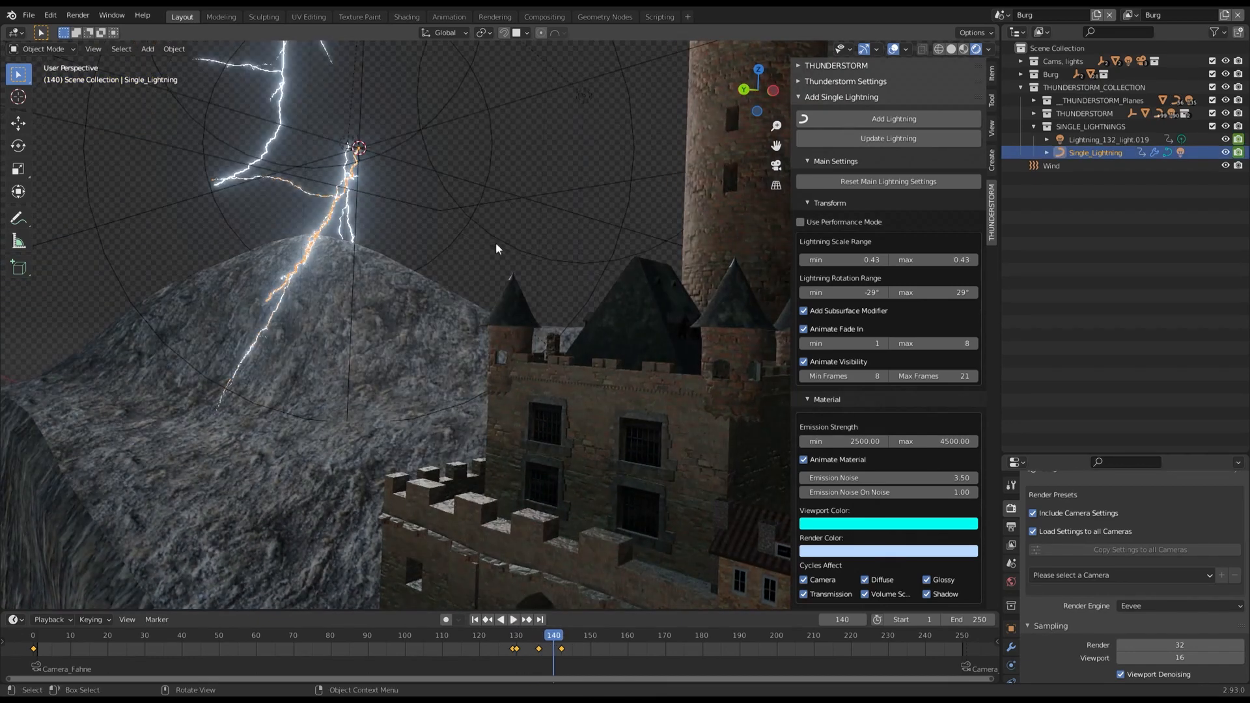
{"action": "middle_click_drag", "start_coordinate": [401, 298], "coordinate": [435, 291]}
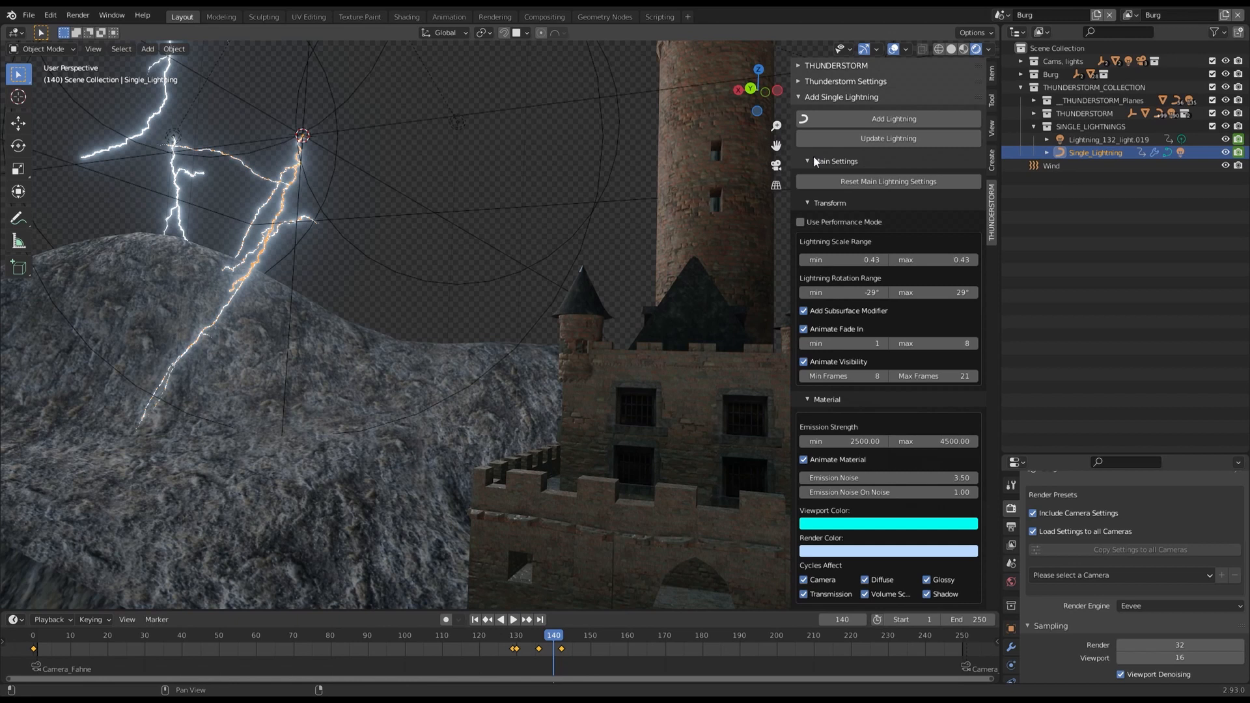
{"action": "left_click", "coordinate": [814, 159]}
{"action": "left_click", "coordinate": [807, 192]}
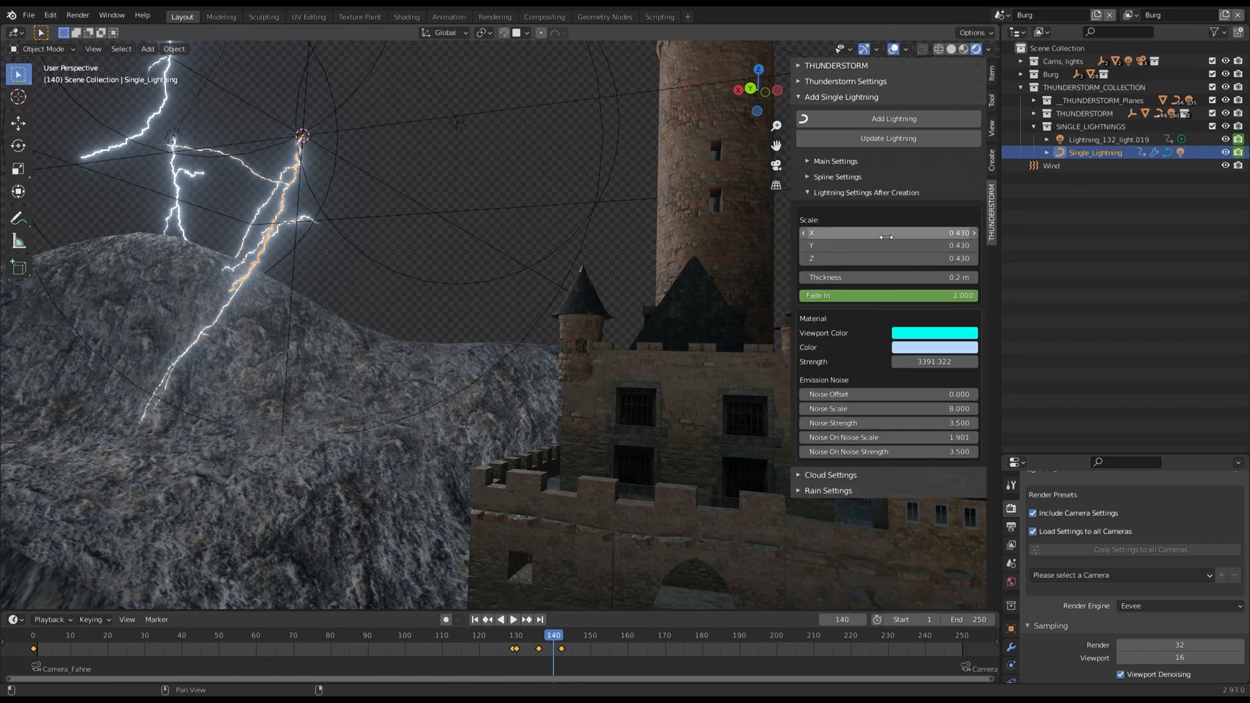
Step: Reselect the single lightning, set its thickness to 0.5 m and hide the viewport overlays
{"action": "left_click", "coordinate": [270, 225]}
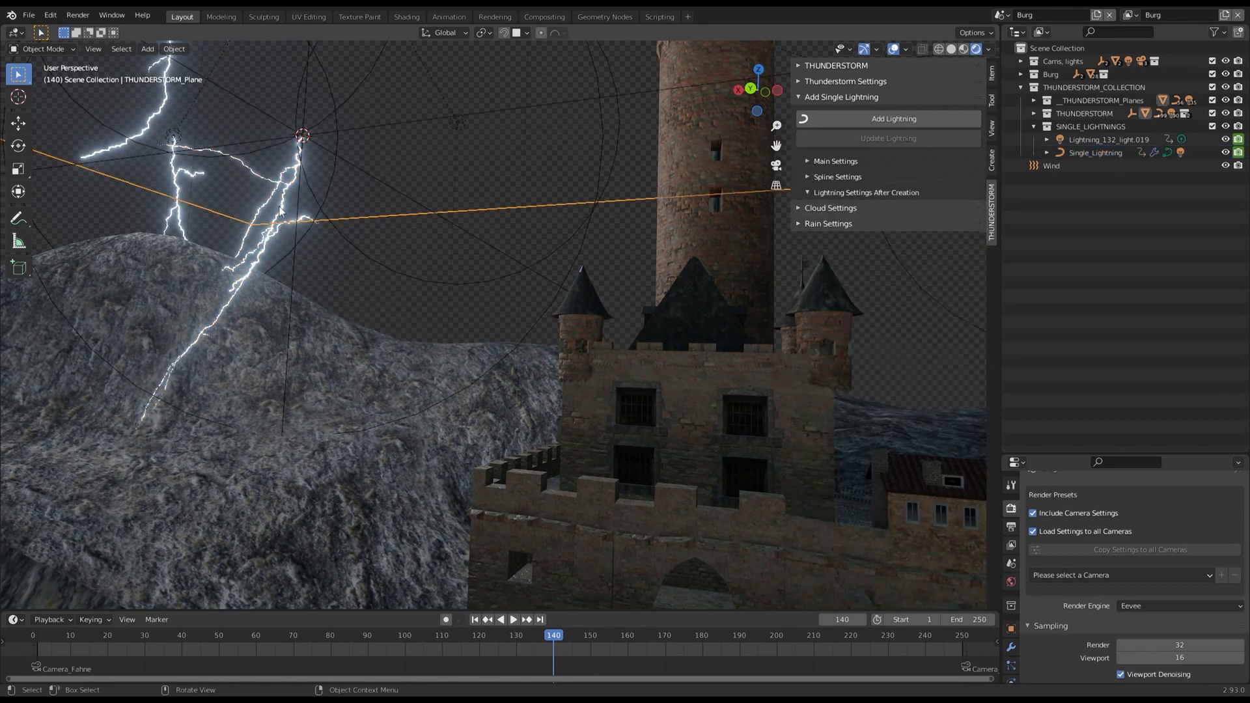
{"action": "left_click", "coordinate": [280, 209]}
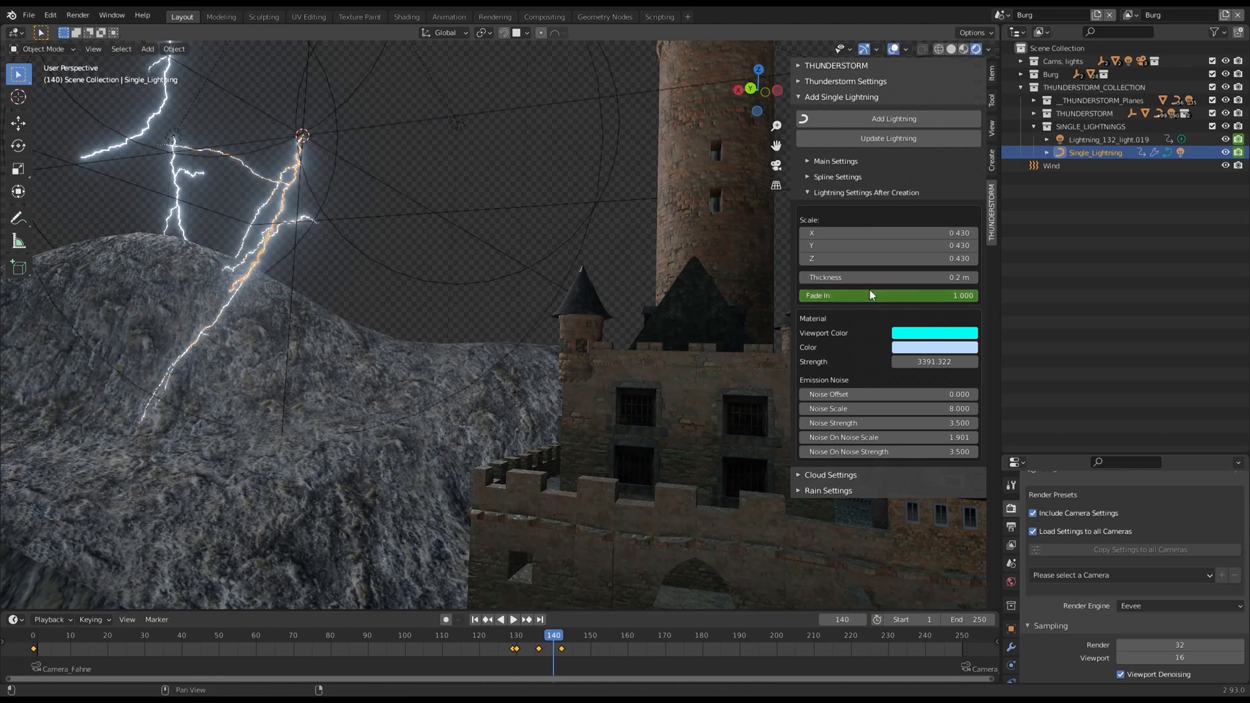
{"action": "left_click_drag", "start_coordinate": [886, 277], "coordinate": [977, 277]}
{"action": "left_click", "coordinate": [894, 50]}
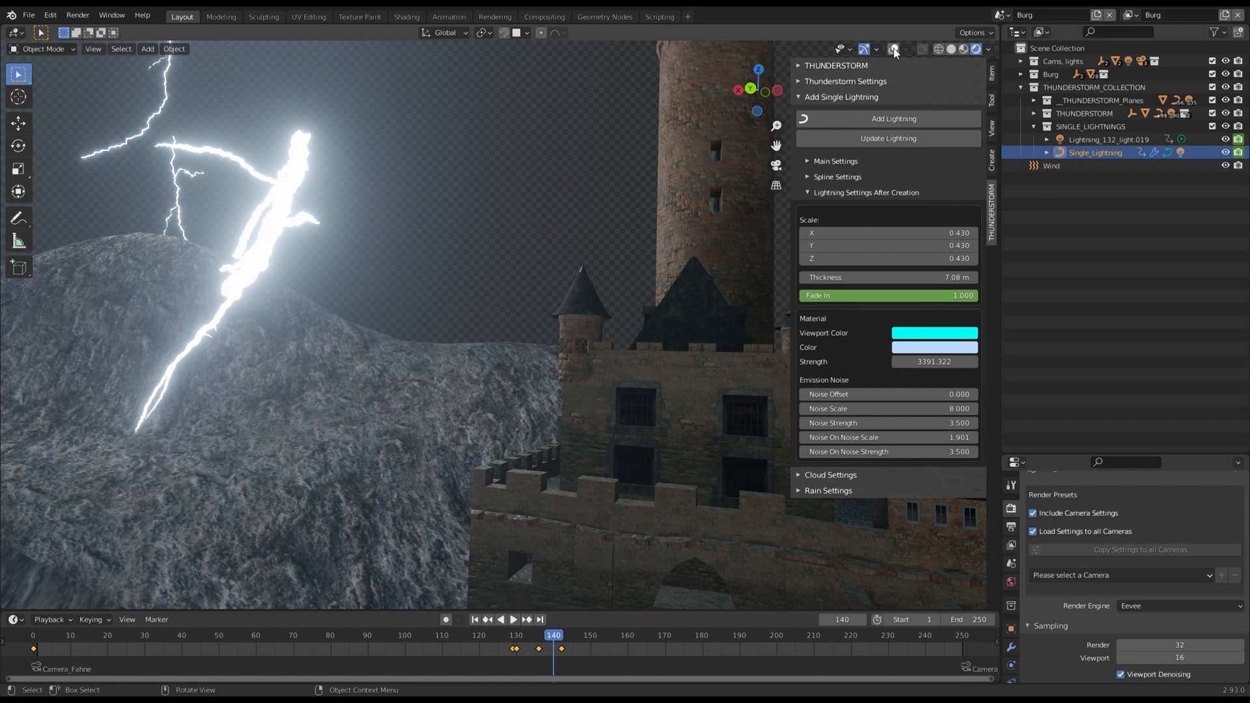
{"action": "left_click_drag", "start_coordinate": [912, 277], "coordinate": [814, 277]}
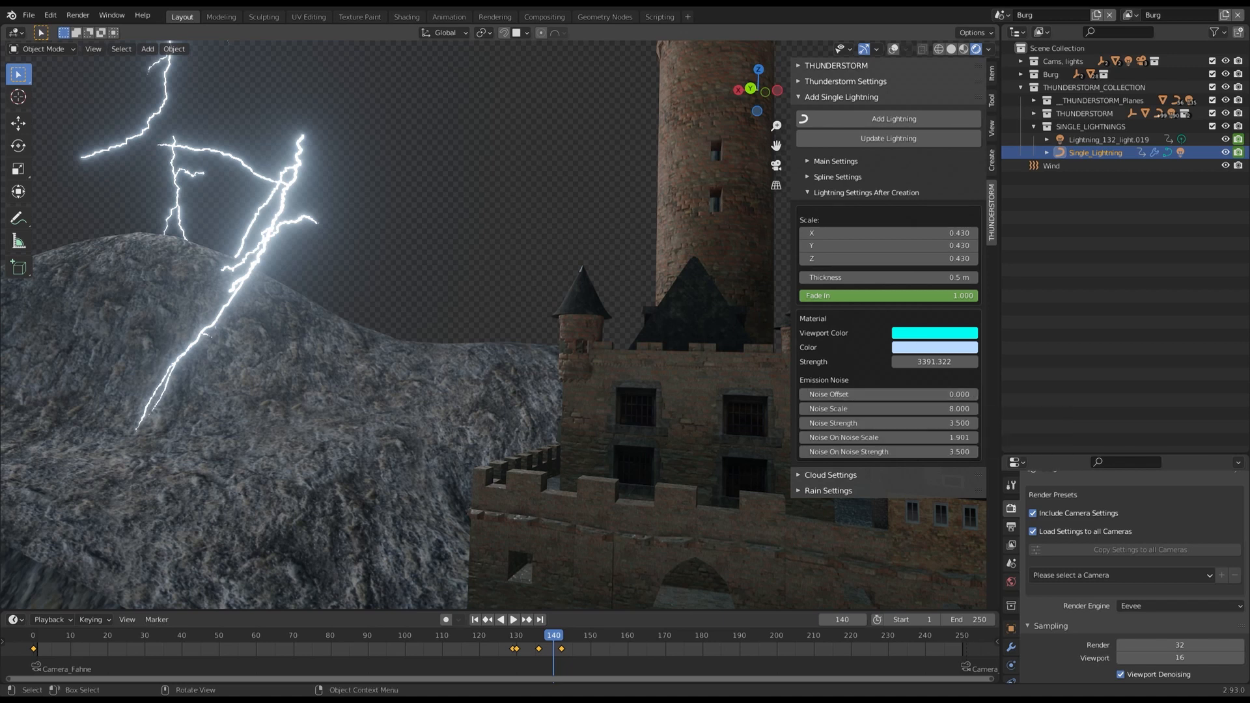
Step: Change the single lightning's viewport color and material color to red
{"action": "left_click", "coordinate": [934, 334]}
{"action": "left_click_drag", "start_coordinate": [964, 170], "coordinate": [947, 236]}
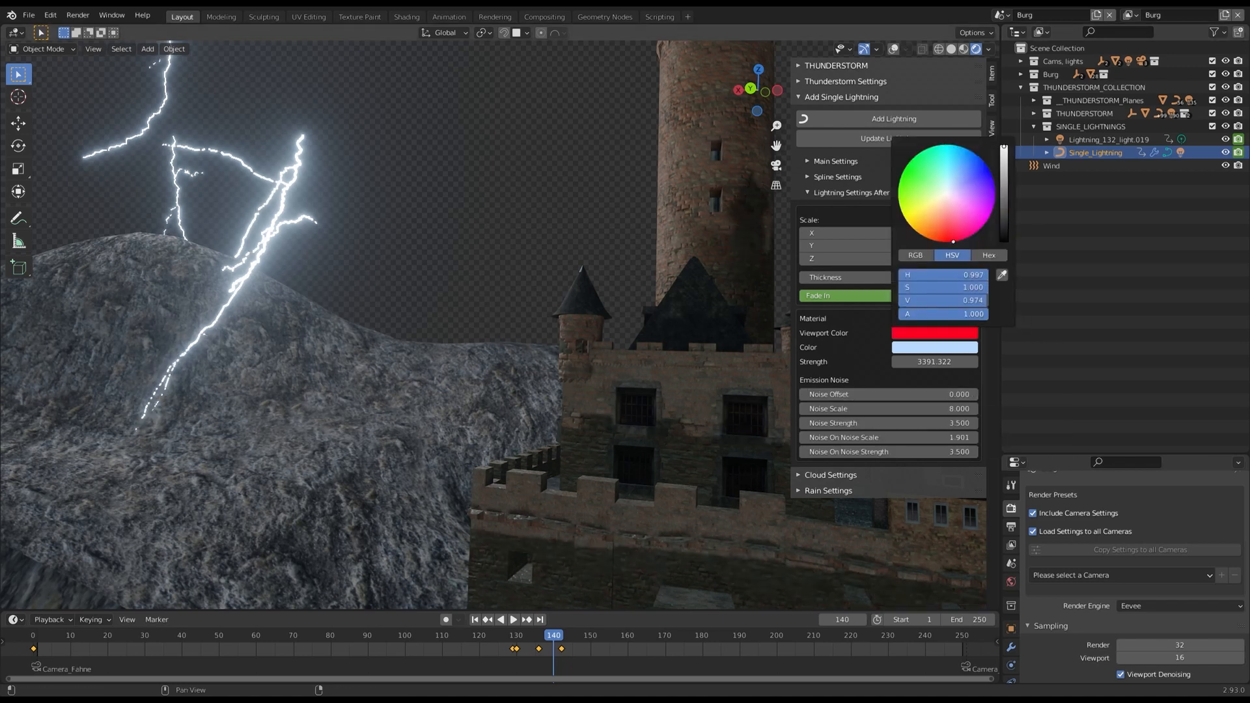
{"action": "left_click", "coordinate": [929, 348]}
{"action": "left_click_drag", "start_coordinate": [952, 191], "coordinate": [948, 254]}
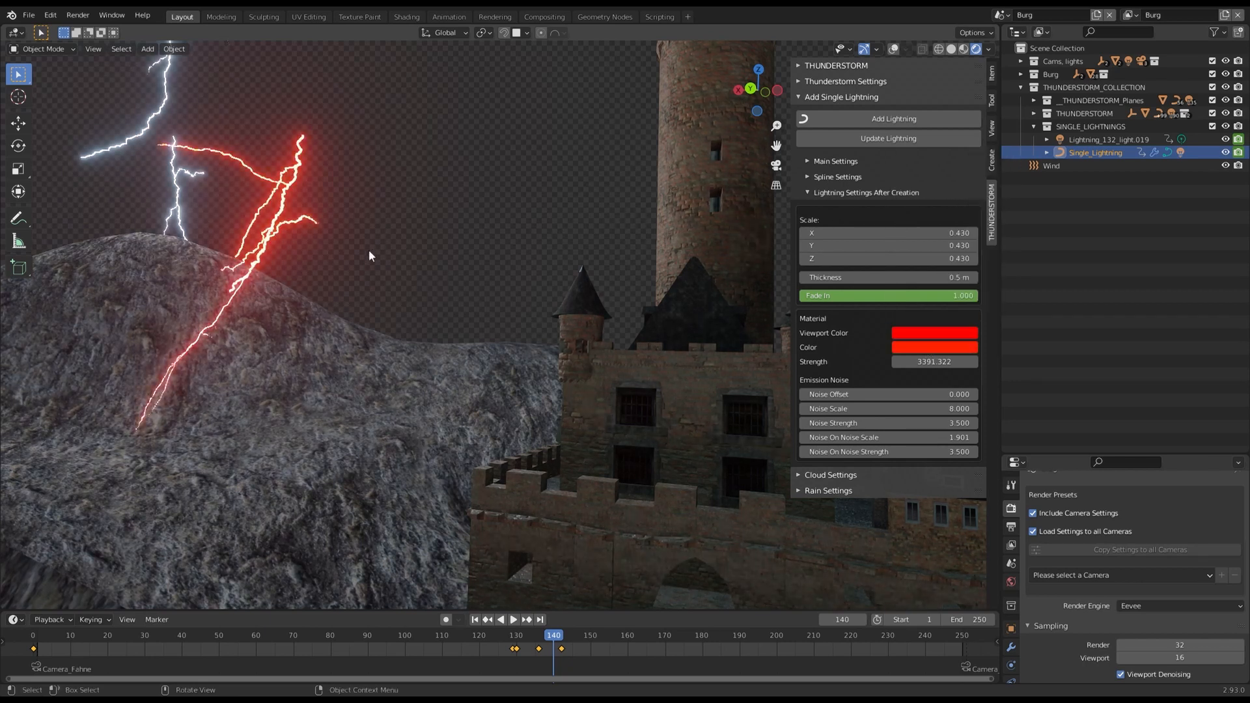
{"action": "left_click", "coordinate": [919, 353]}
{"action": "mouse_move", "coordinate": [948, 254]}
{"action": "left_mouse_down"}
{"action": "mouse_move", "coordinate": [962, 251]}
{"action": "mouse_move", "coordinate": [926, 252]}
{"action": "left_mouse_up"}
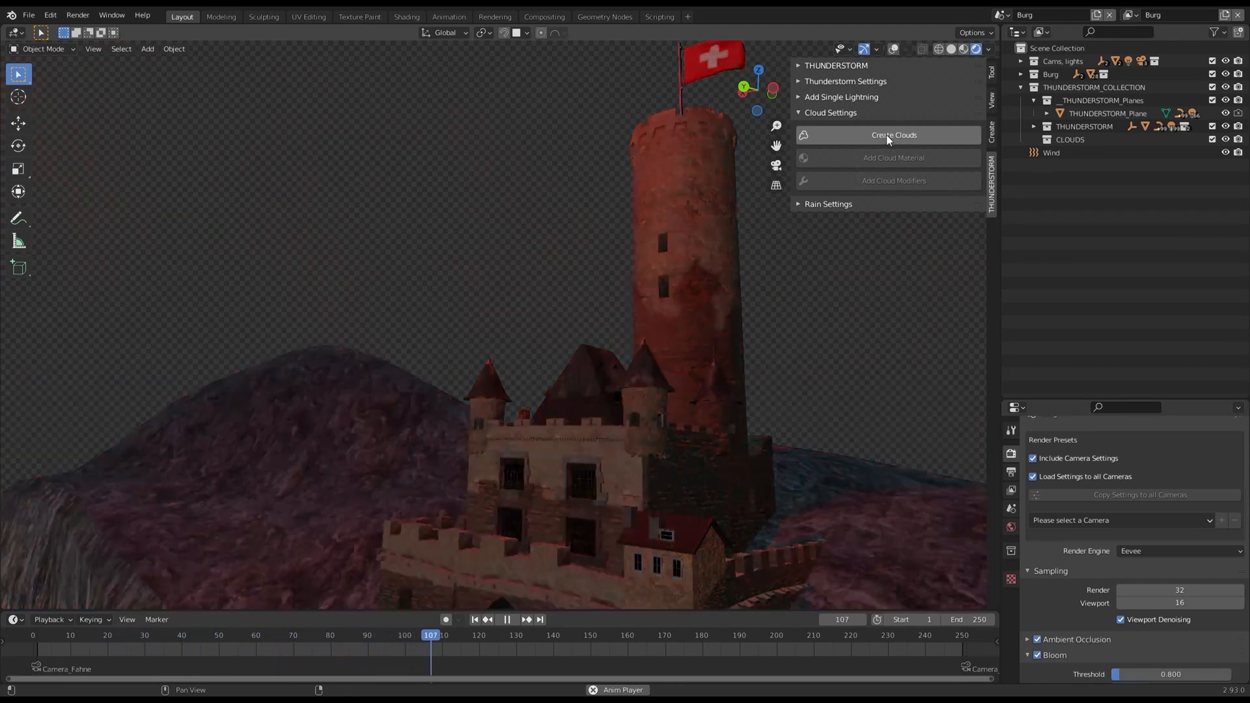
Step: Stop the playback at frame 129, switch to solid shading and create a storm cloud over the castle
{"action": "key", "text": "space"}
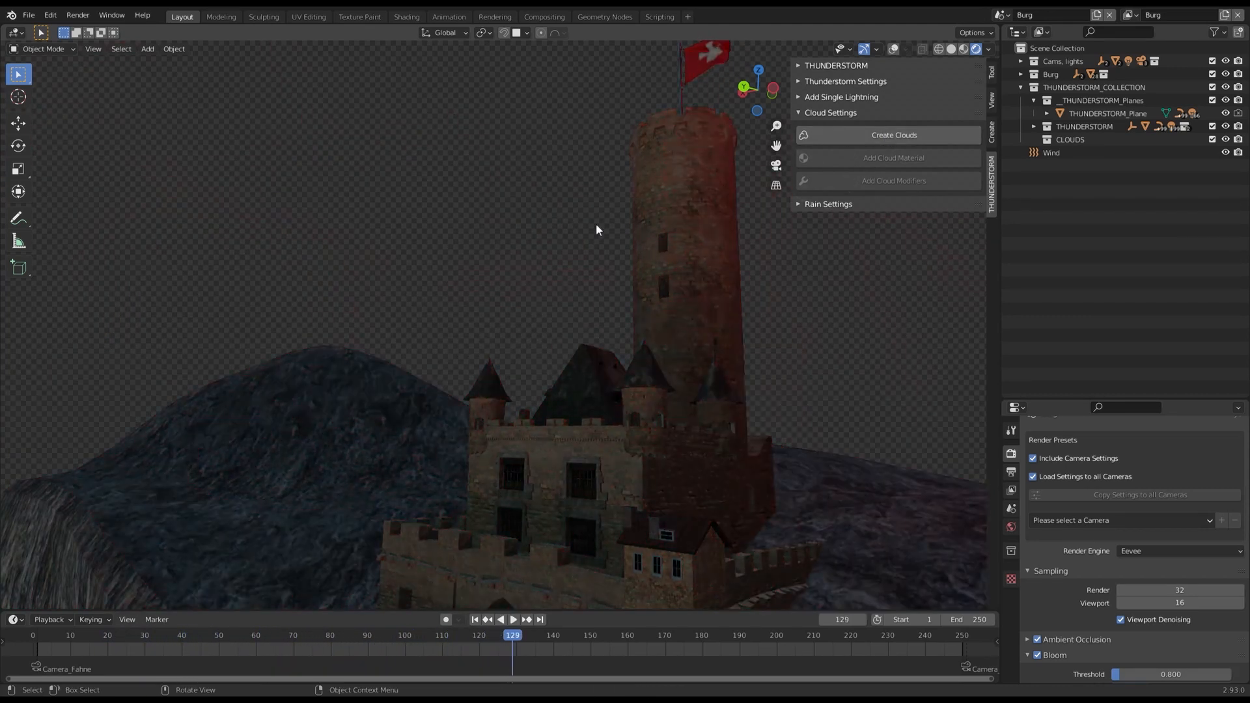
{"action": "left_click", "coordinate": [951, 49]}
{"action": "left_click", "coordinate": [896, 137]}
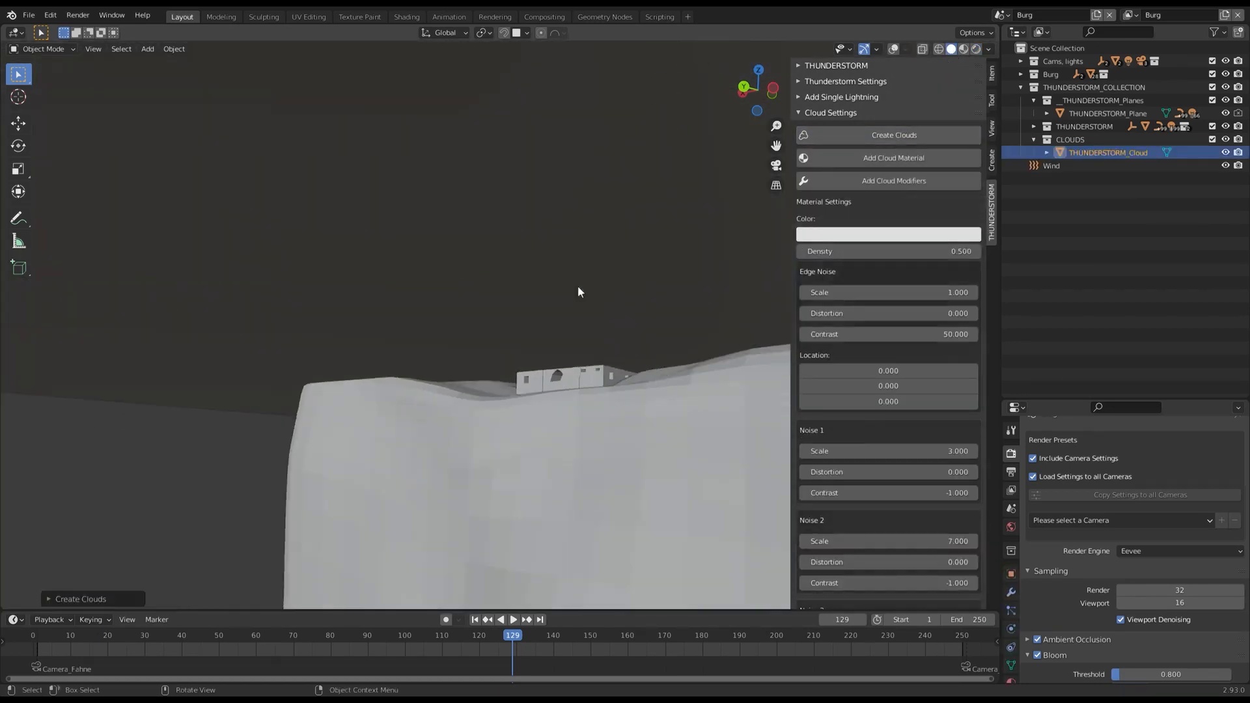
{"action": "middle_click_drag", "start_coordinate": [578, 287], "coordinate": [622, 281]}
{"action": "scroll", "coordinate": [615, 287], "scroll_direction": "down", "scroll_amount": 8}
{"action": "scroll", "coordinate": [622, 281], "scroll_direction": "up", "scroll_amount": 8}
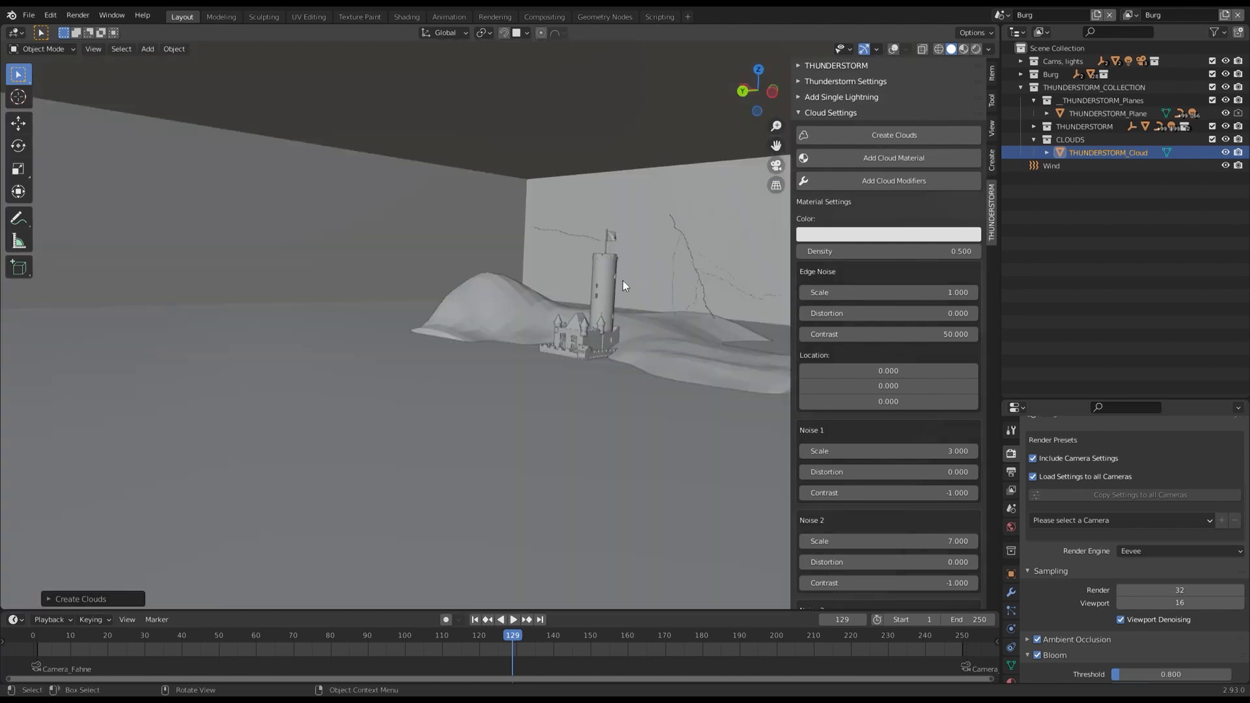
Step: Switch to rendered shading, scale the storm cloud up by about 1.3 and play the animation to frame 135
{"action": "left_click", "coordinate": [976, 50]}
{"action": "mouse_move", "coordinate": [654, 256]}
{"action": "middle_mouse_down"}
{"action": "mouse_move", "coordinate": [620, 264]}
{"action": "mouse_move", "coordinate": [591, 294]}
{"action": "middle_mouse_up"}
{"action": "key", "text": "s"}
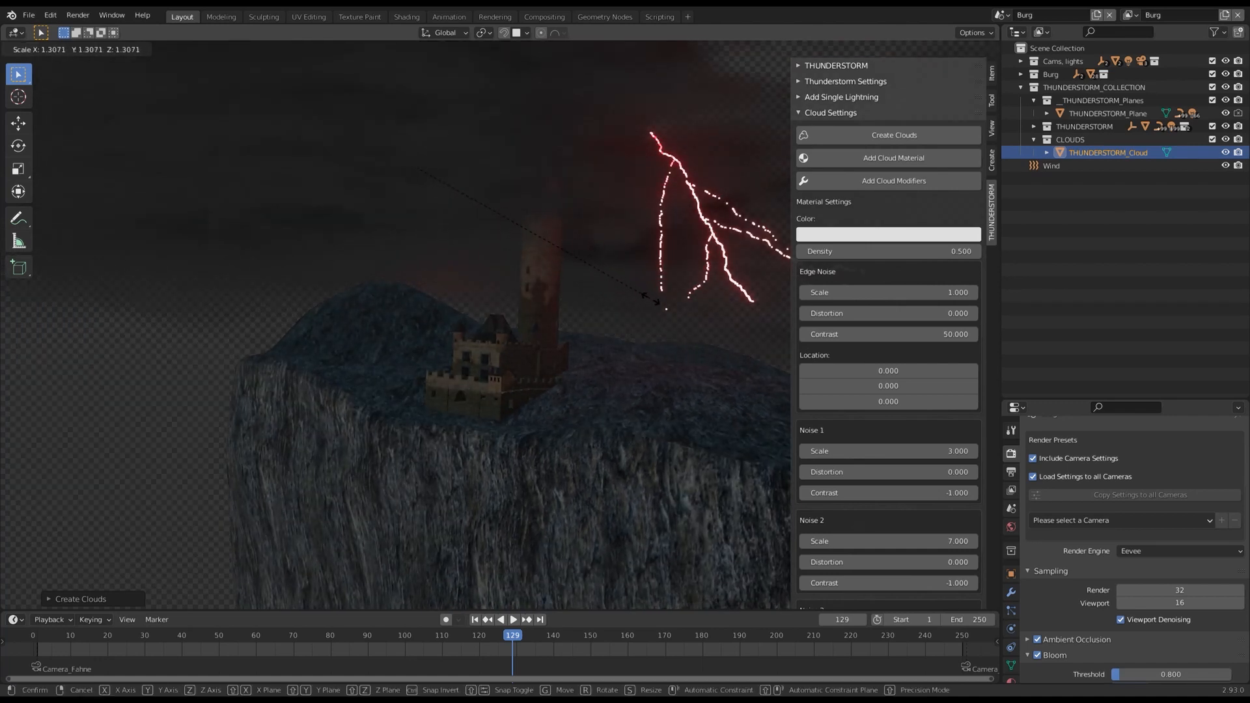
{"action": "left_click", "coordinate": [659, 304]}
{"action": "key", "text": "space"}
{"action": "scroll", "coordinate": [534, 244], "scroll_direction": "up", "scroll_amount": 3}
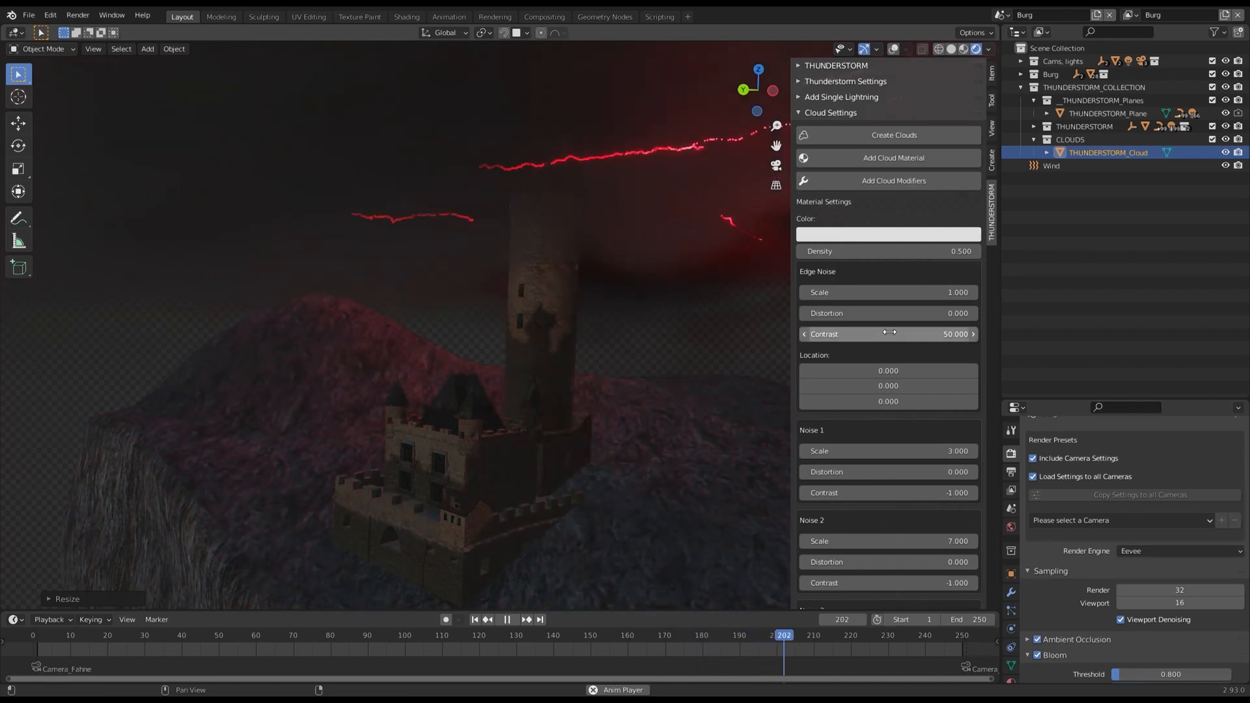
{"action": "scroll", "coordinate": [891, 332], "scroll_direction": "down", "scroll_amount": 4}
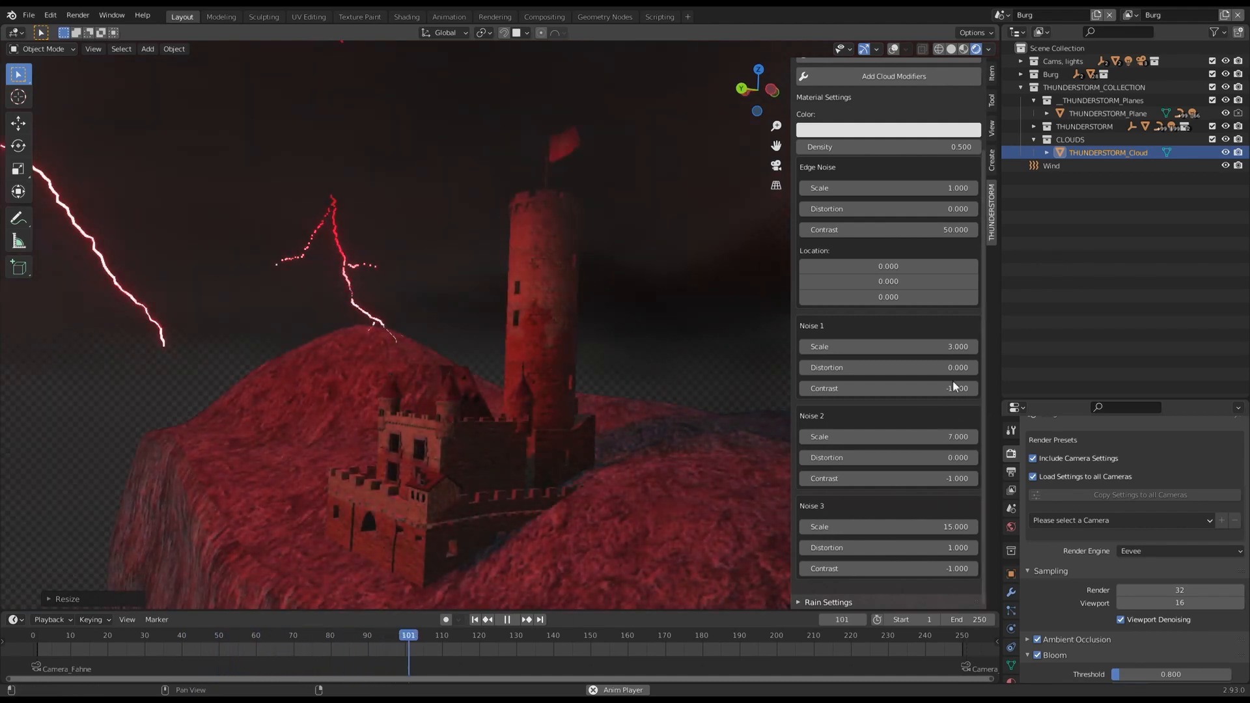
{"action": "key", "text": "space"}
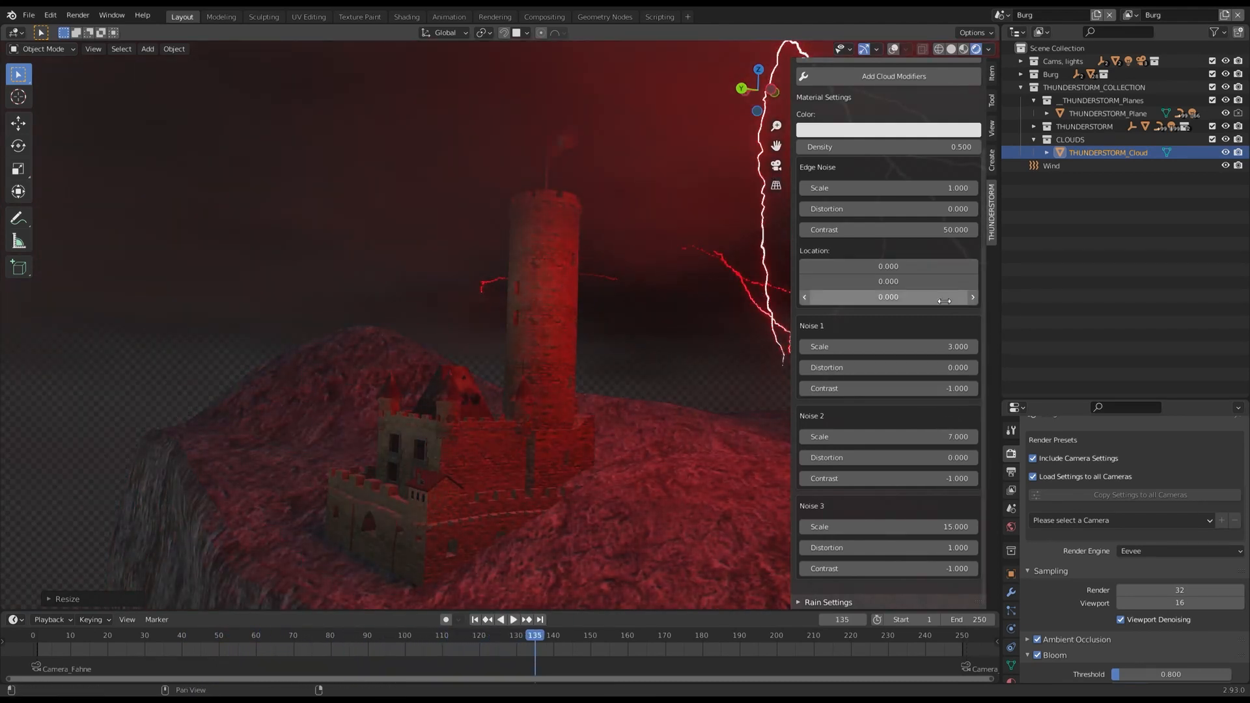
Step: Set the contrast of Noise 1, Noise 2 and Noise 3 of the cloud to 2 and resume playback
{"action": "left_click", "coordinate": [937, 389]}
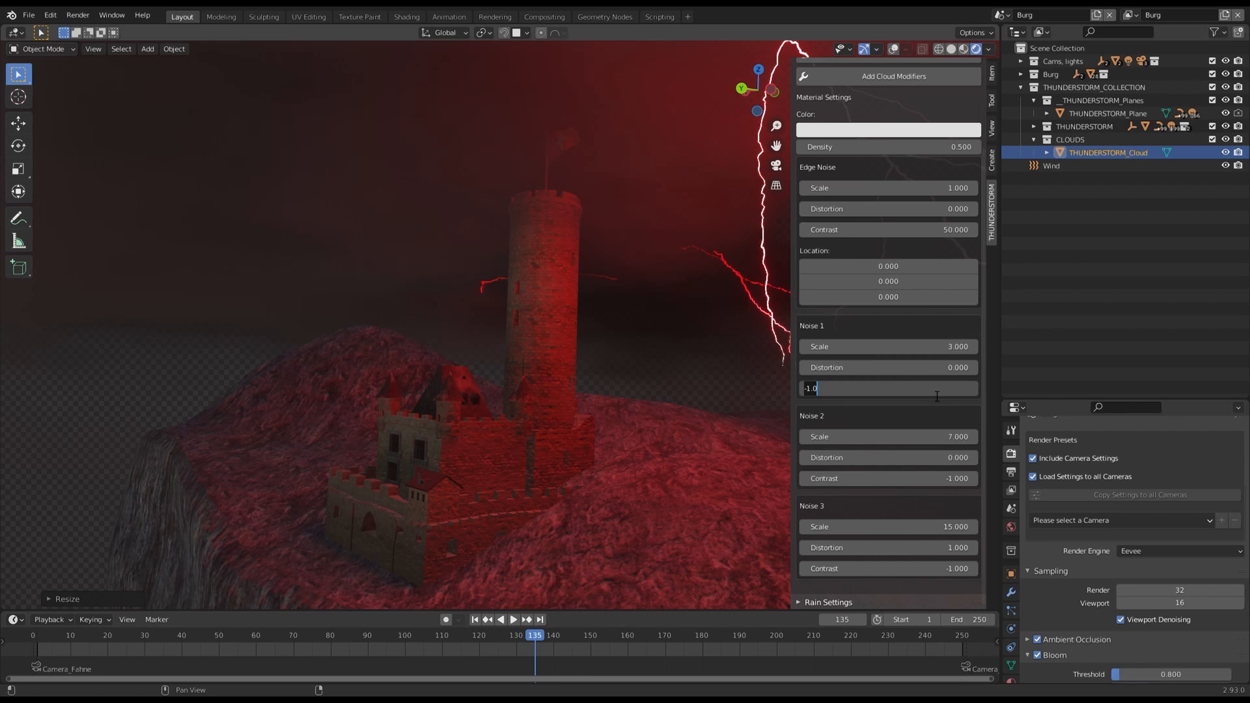
{"action": "key", "text": "Return"}
{"action": "left_click", "coordinate": [927, 479]}
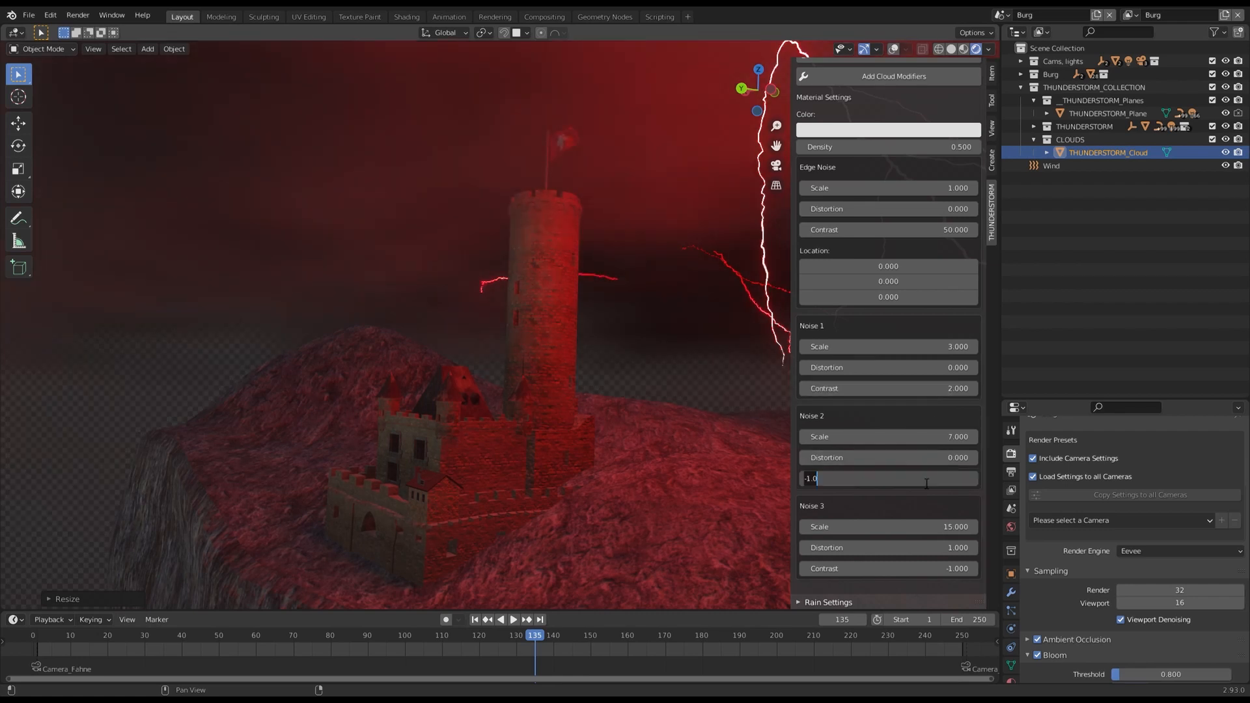
{"action": "type", "text": "2"}
{"action": "key", "text": "Return"}
{"action": "left_click", "coordinate": [924, 569]}
{"action": "type", "text": "2"}
{"action": "key", "text": "Return"}
{"action": "key", "text": "space"}
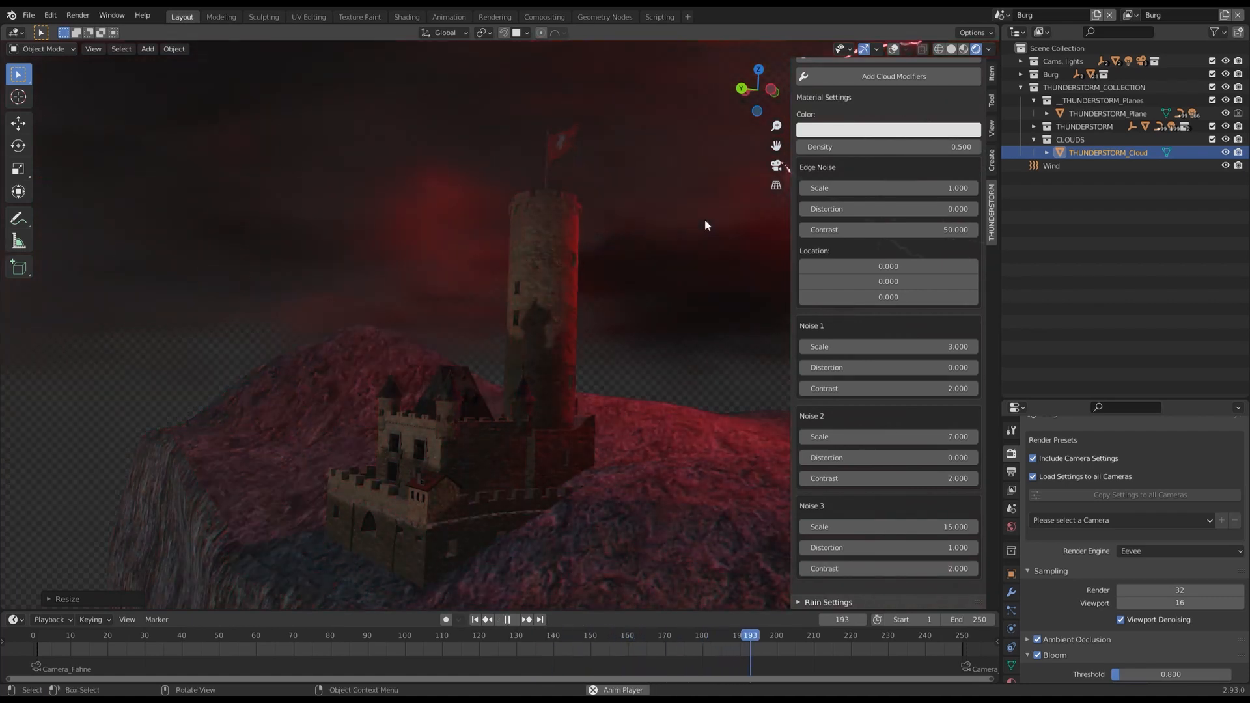
Step: Add a monkey mesh at the castle tower, enlarge it to about the tower's height and rotate its face towards the view
{"action": "key", "text": "shift+a"}
{"action": "mouse_move", "coordinate": [536, 364]}
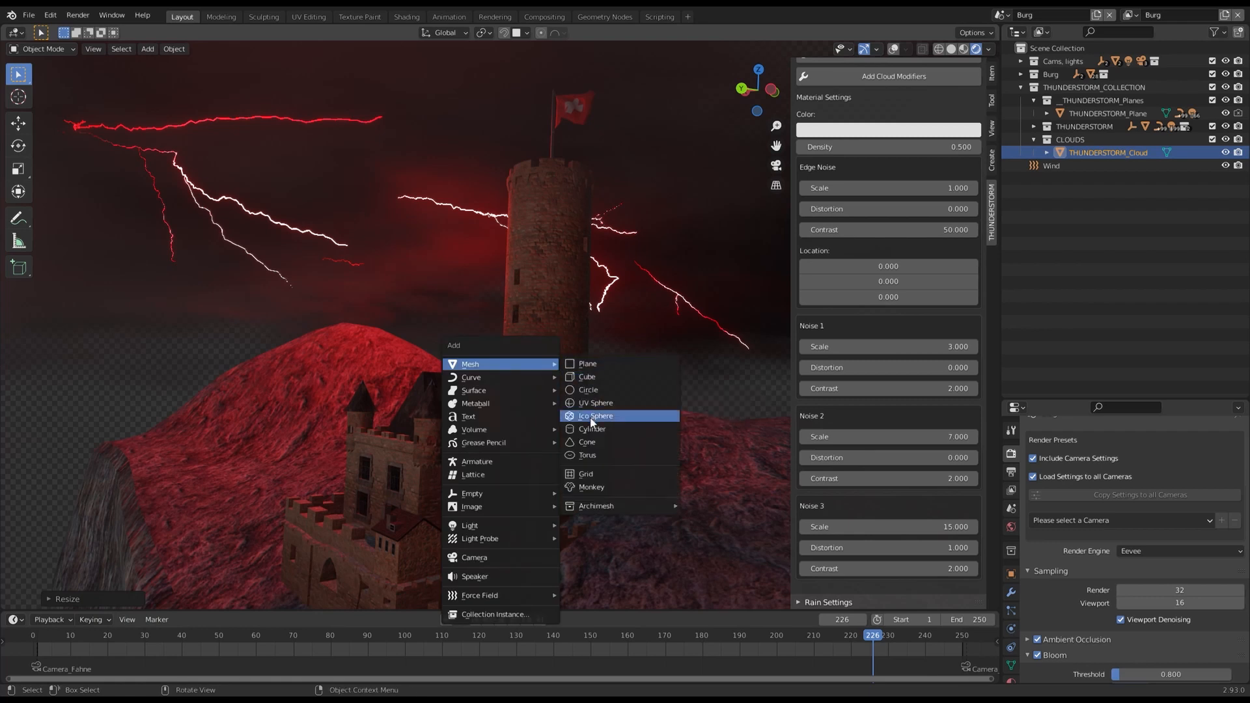
{"action": "left_click", "coordinate": [595, 488]}
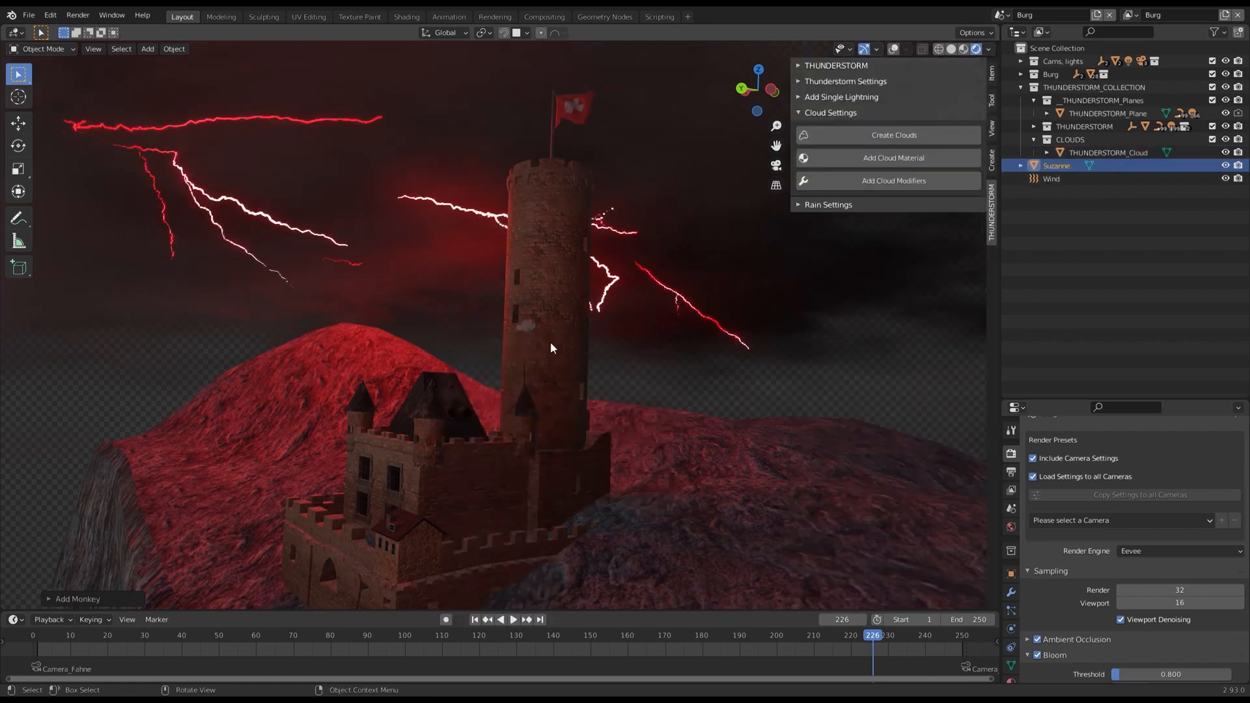
{"action": "key", "text": "s"}
{"action": "left_click", "coordinate": [558, 384]}
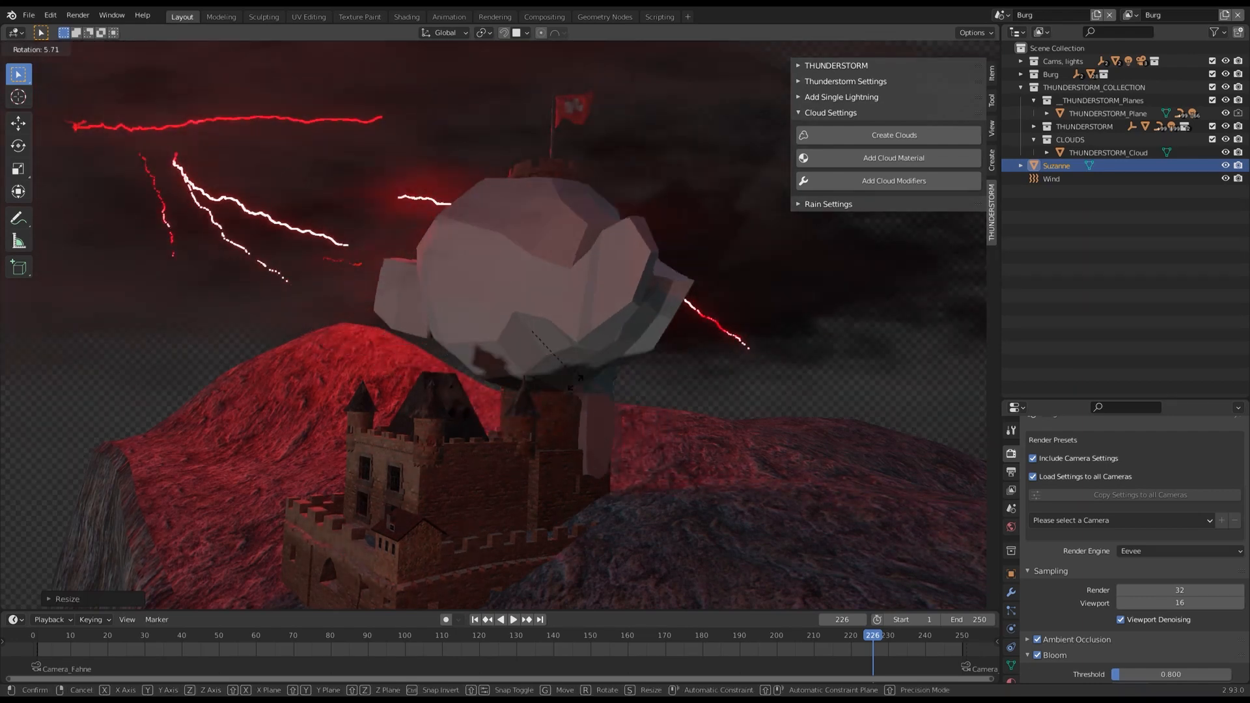
{"action": "key", "text": "r"}
{"action": "key", "text": "r"}
{"action": "left_click", "coordinate": [468, 363]}
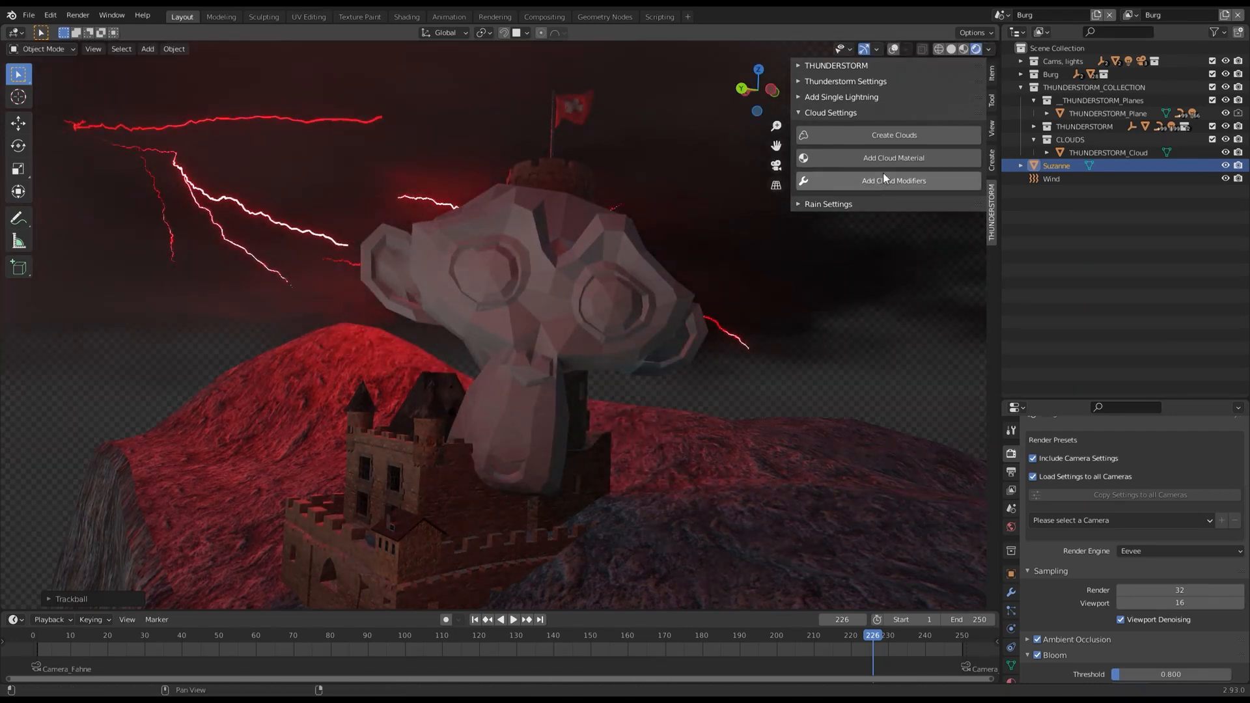
{"action": "left_click", "coordinate": [597, 290]}
{"action": "key", "text": "g"}
{"action": "right_click", "coordinate": [603, 244]}
Step: Convert the monkey mesh into a storm cloud and scale it up by about 1.3
{"action": "left_click", "coordinate": [896, 138]}
{"action": "key", "text": "s"}
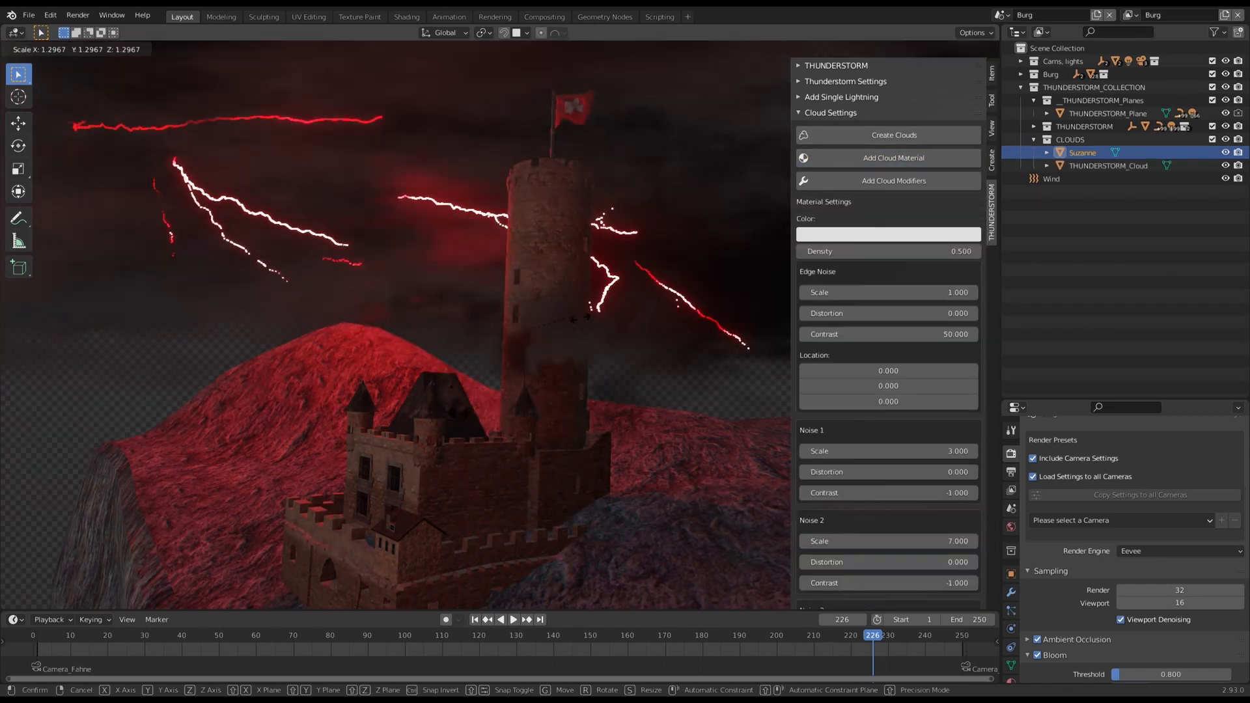
{"action": "left_click", "coordinate": [611, 337]}
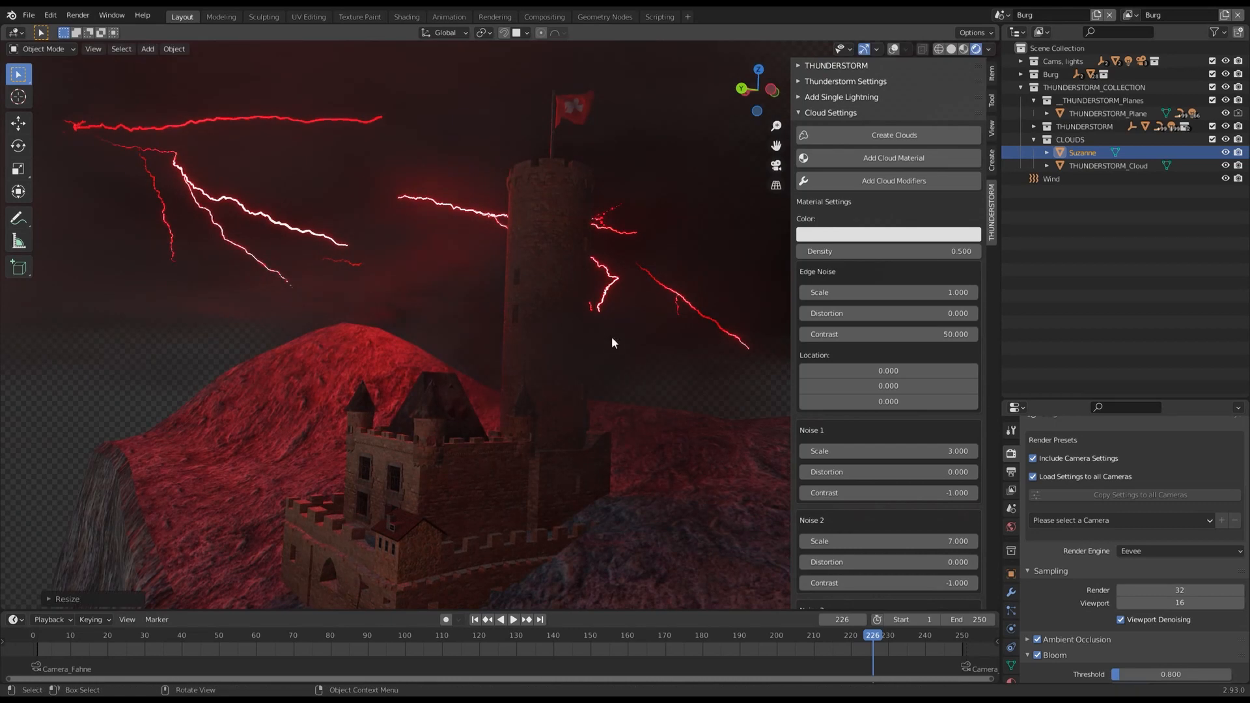
Step: Isolate the monkey cloud in local view and scale it up by about 2
{"action": "key", "text": "KP_Divide"}
{"action": "middle_click_drag", "start_coordinate": [611, 337], "coordinate": [572, 326]}
{"action": "key", "text": "s"}
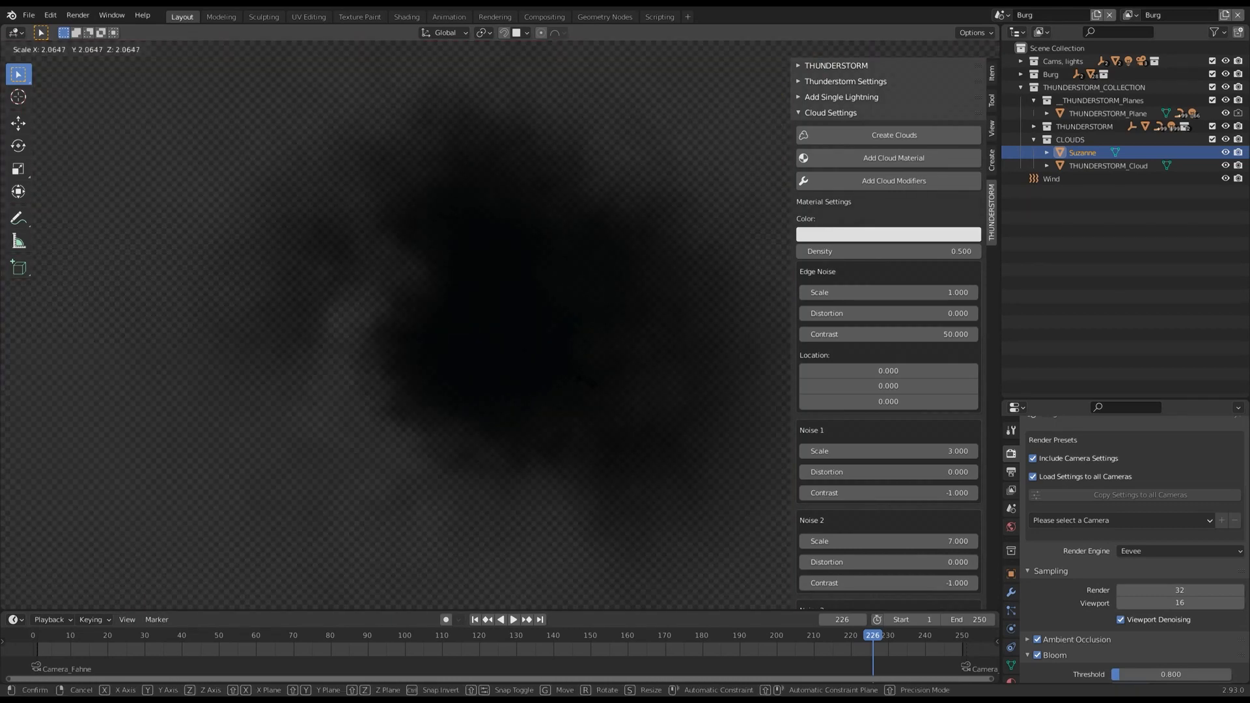
Step: In the Cycles scene, add a monkey mesh beside the tower, enlarge it and rotate it to face the view
{"action": "key", "text": "shift+a"}
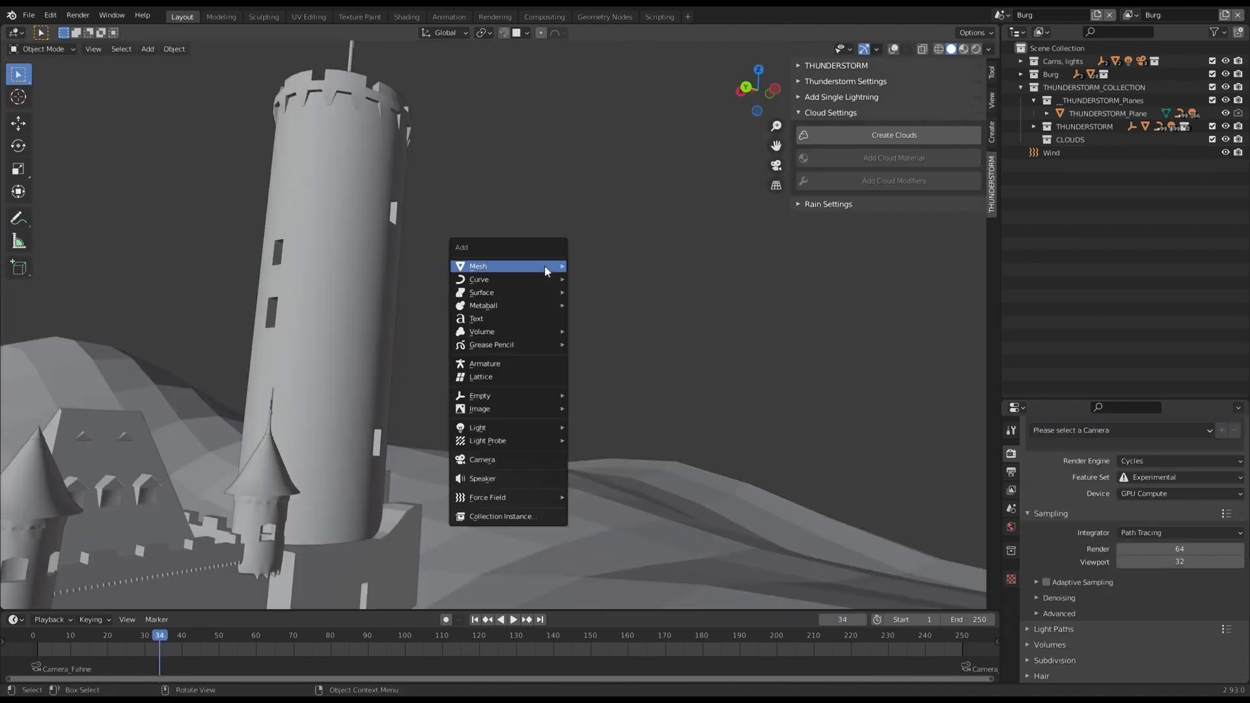
{"action": "mouse_move", "coordinate": [544, 265]}
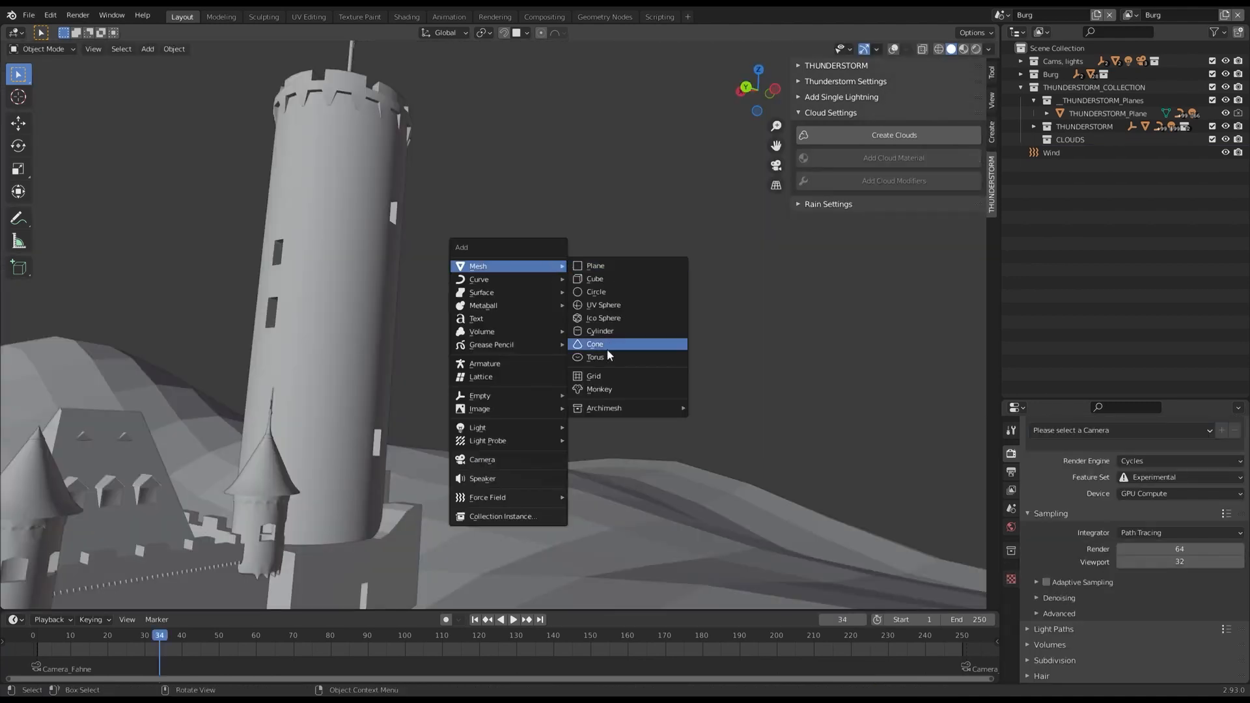
{"action": "left_click", "coordinate": [598, 389]}
{"action": "key", "text": "s"}
{"action": "left_click", "coordinate": [622, 315]}
{"action": "key", "text": "r"}
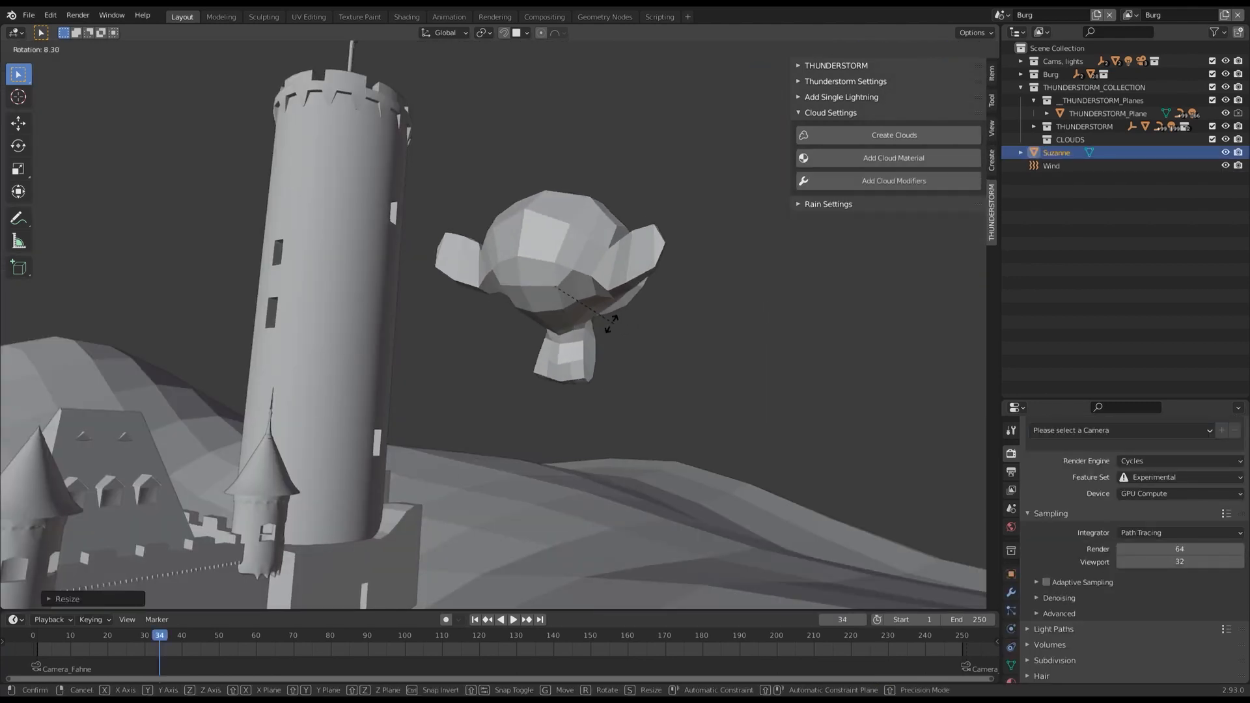
{"action": "key", "text": "r"}
{"action": "left_click", "coordinate": [467, 319]}
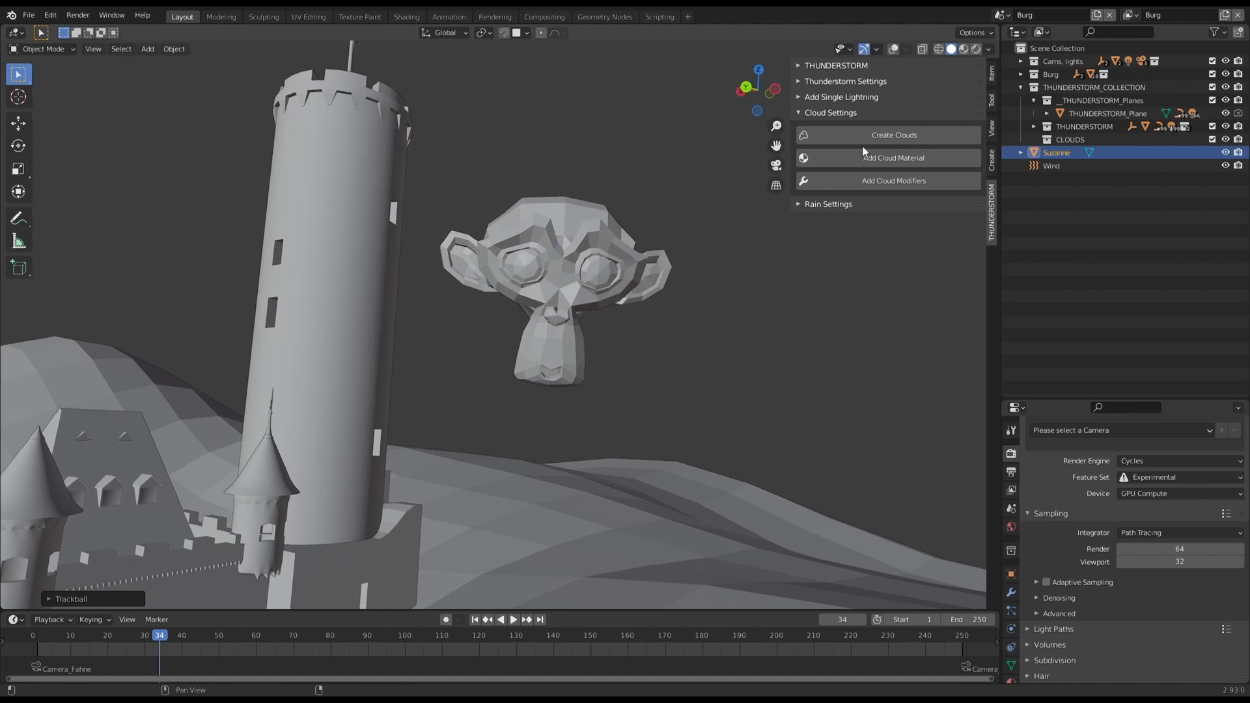
Step: Add the cloud modifiers to the monkey and set the strength of Displacement 1, 2 and 3 to 0
{"action": "left_click", "coordinate": [894, 183]}
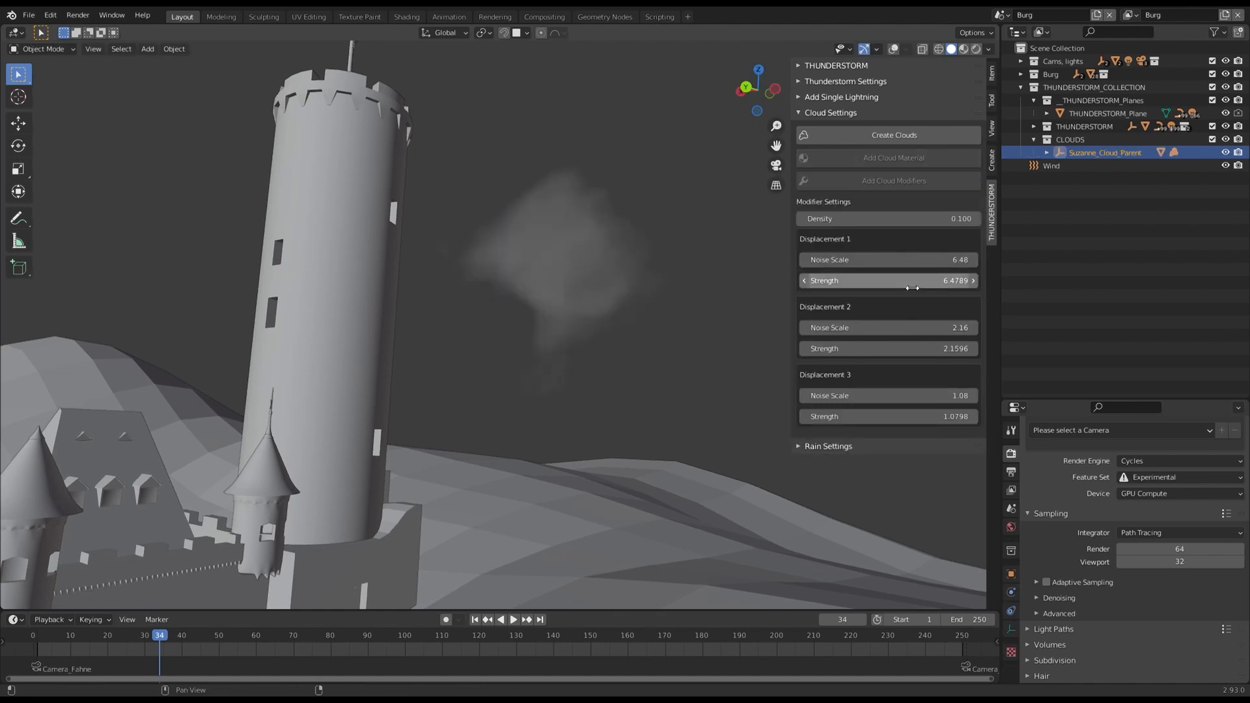
{"action": "key", "text": "BackSpace"}
{"action": "double_click", "coordinate": [925, 350]}
{"action": "type", "text": "0"}
{"action": "key", "text": "Return"}
{"action": "double_click", "coordinate": [940, 419]}
{"action": "type", "text": "0"}
{"action": "key", "text": "Return"}
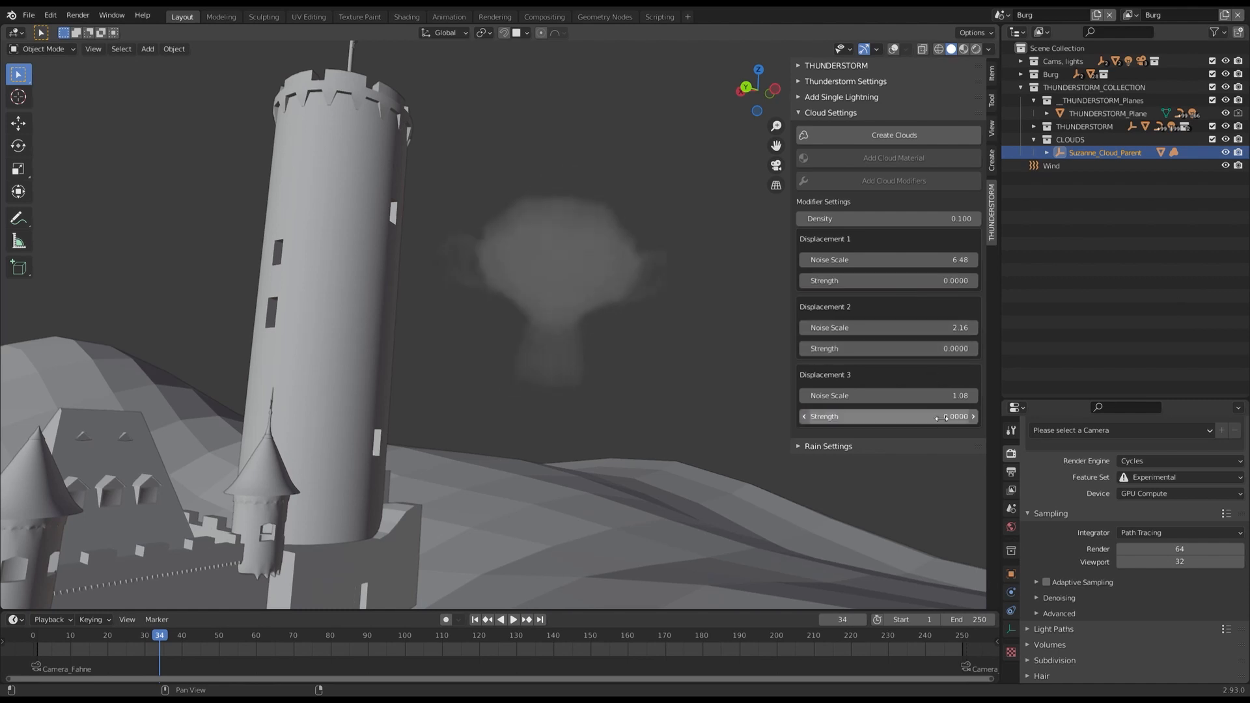
Step: Rotate the monkey cloud slightly, preview it in rendered shading and expand Suzanne_Cloud_Parent in the outliner
{"action": "key", "text": "r"}
{"action": "left_click", "coordinate": [671, 291]}
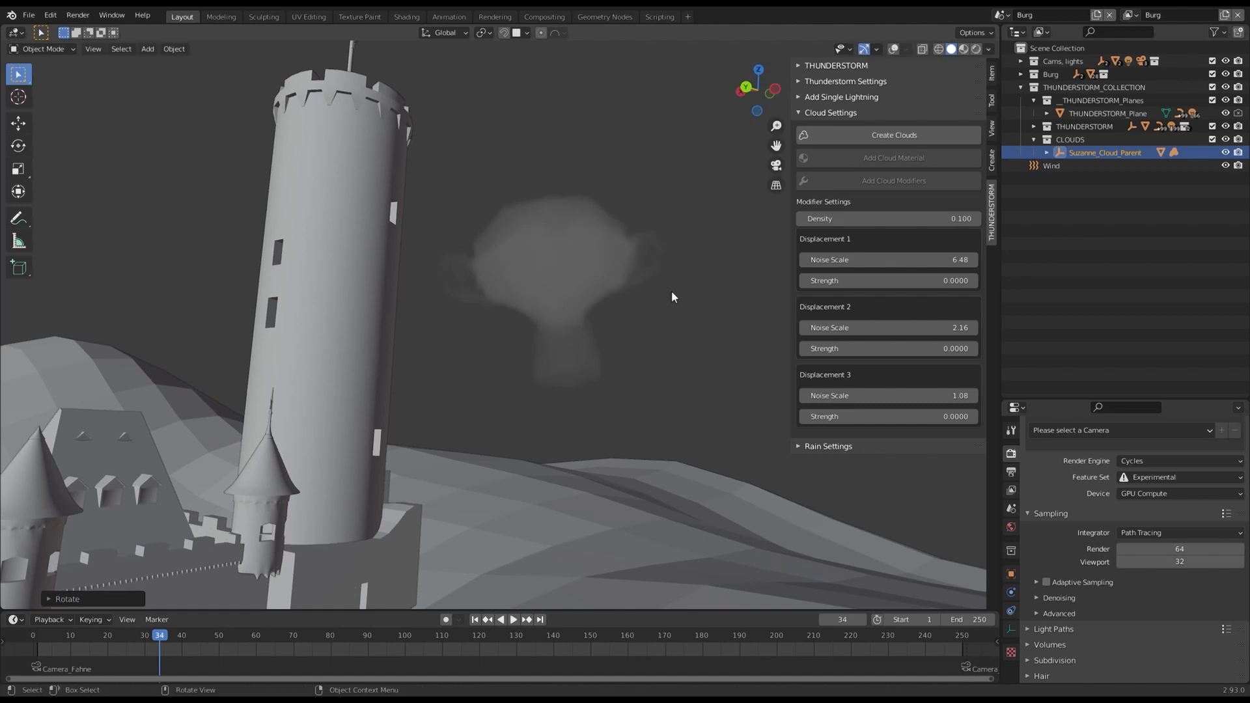
{"action": "left_click", "coordinate": [977, 50]}
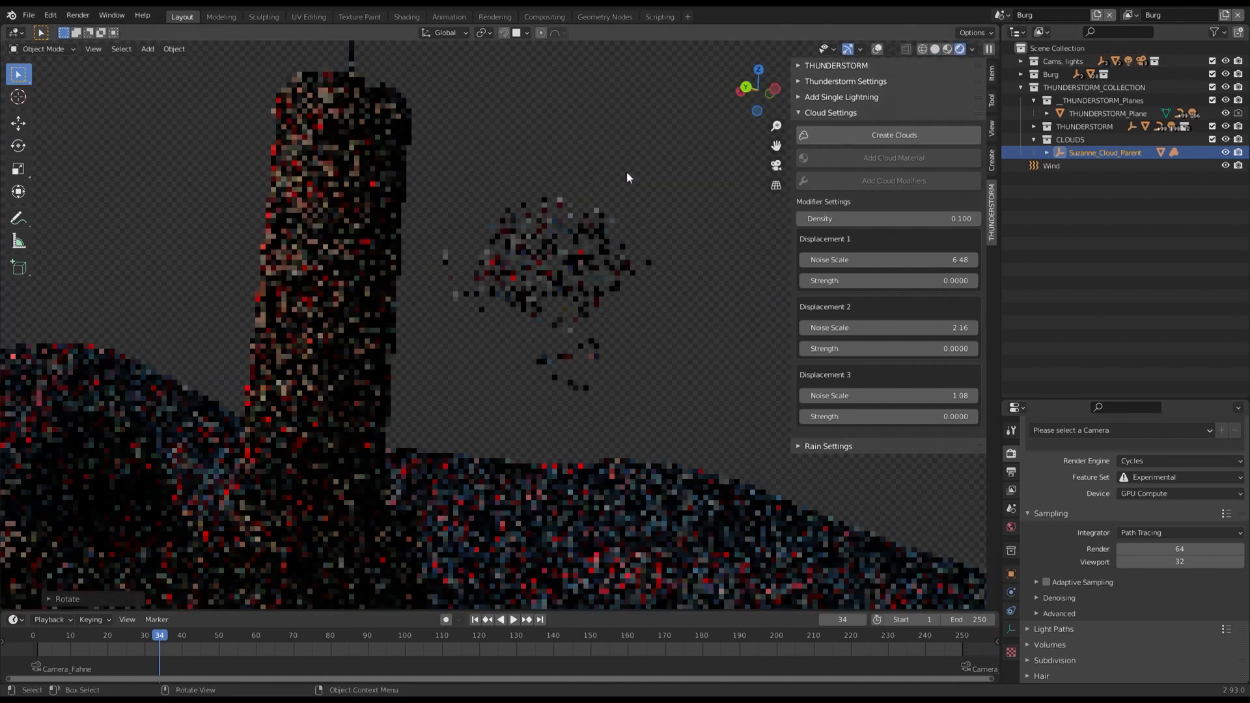
{"action": "left_click", "coordinate": [1047, 153]}
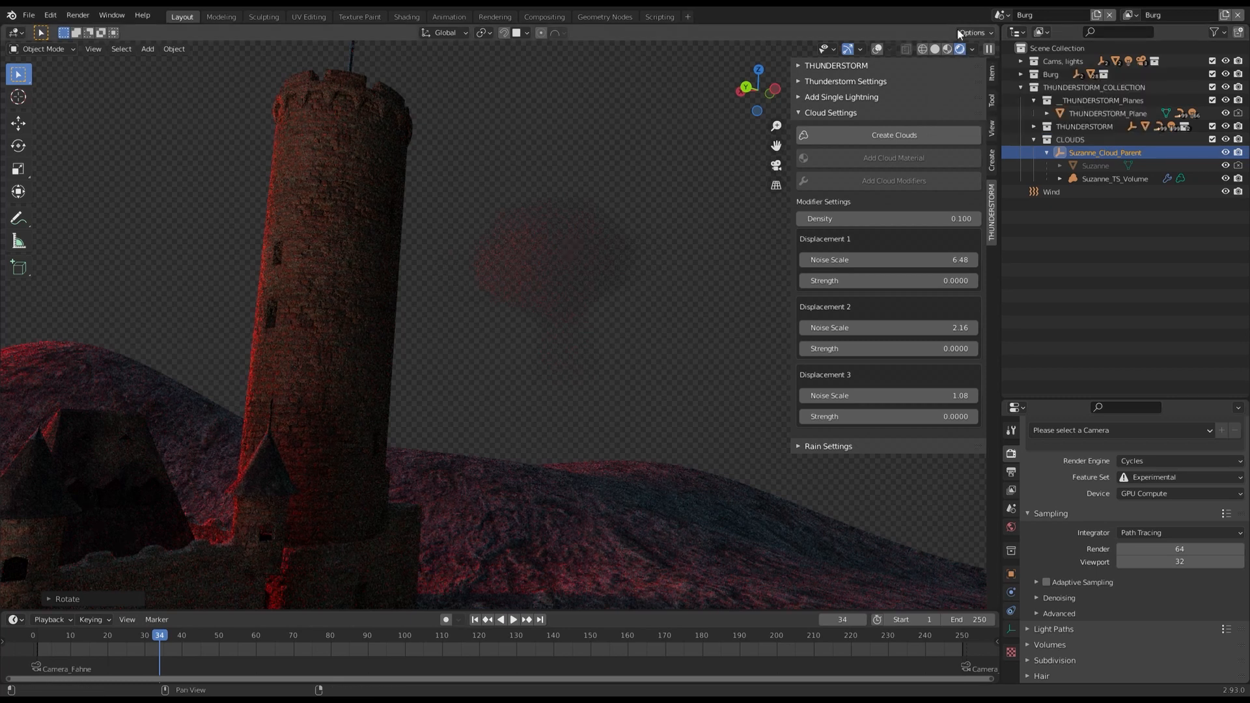
Step: Switch back to solid shading and scale the monkey cloud's parent down slightly
{"action": "left_click", "coordinate": [935, 50]}
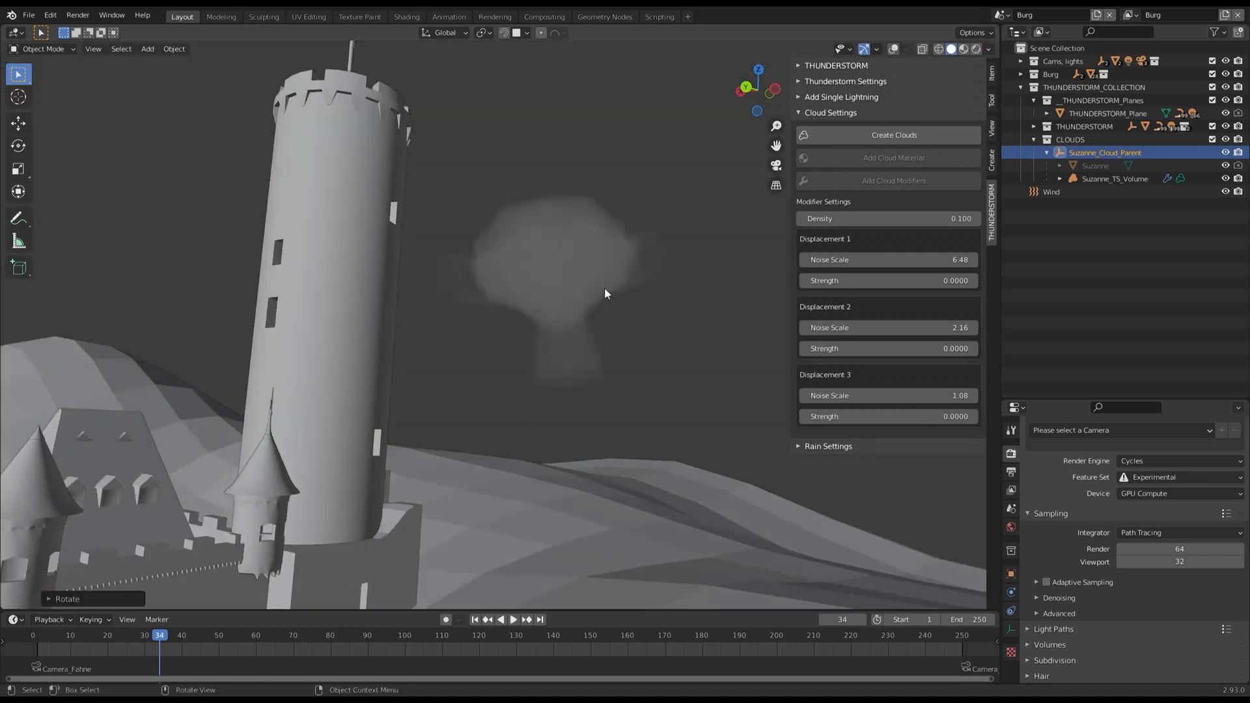
{"action": "key", "text": "s"}
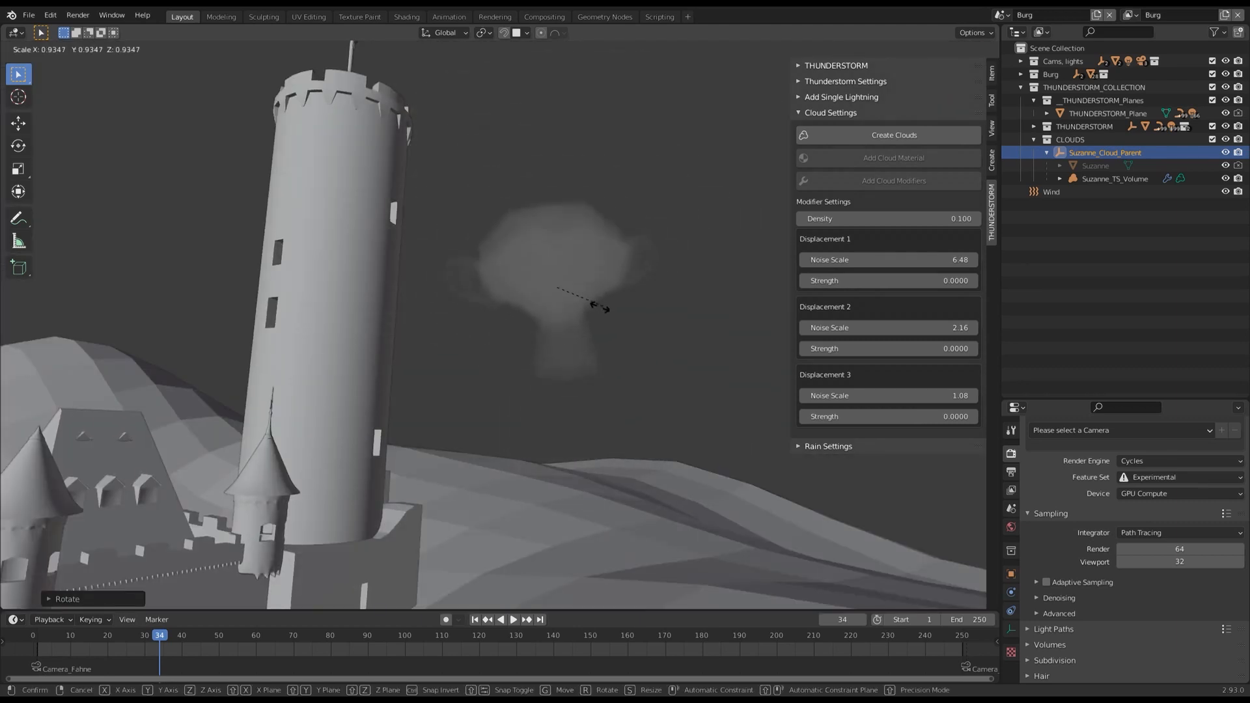
{"action": "left_click", "coordinate": [595, 312]}
{"action": "key", "text": "r"}
{"action": "key", "text": "r"}
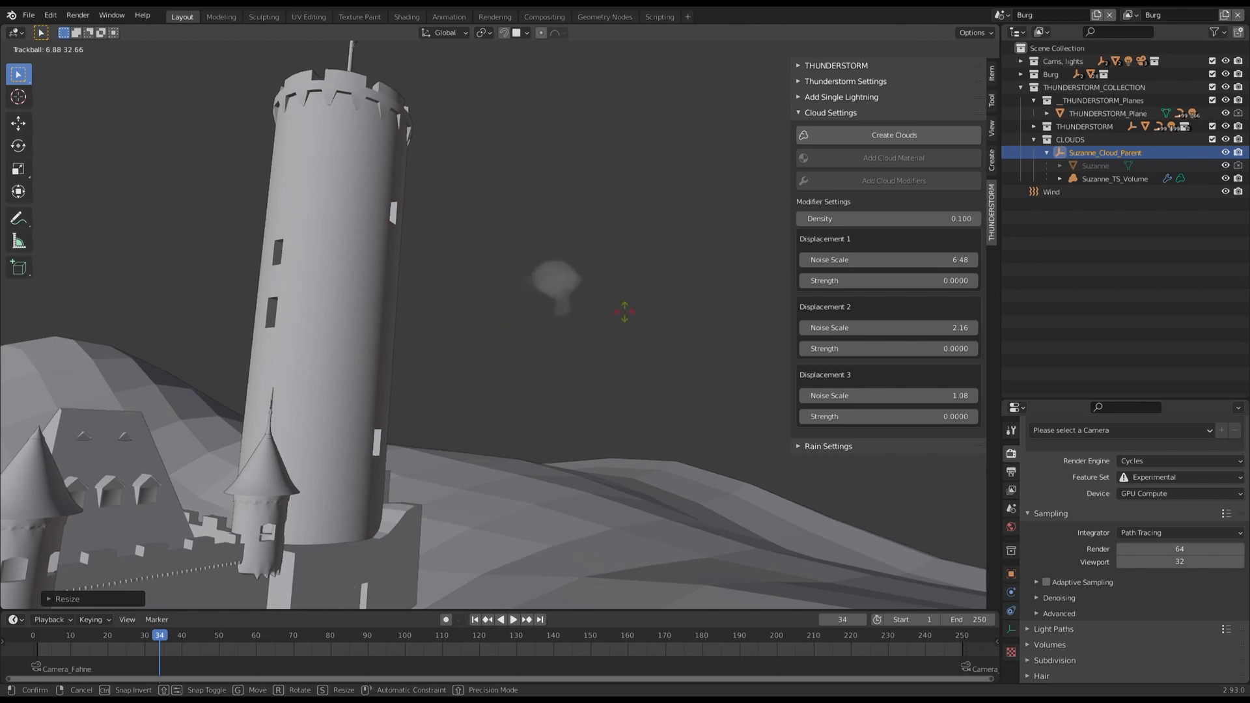
{"action": "key", "text": "Escape"}
Step: Show the Disable in Viewports toggles in the outliner, enable the Suzanne mesh in viewports and start scaling it
{"action": "left_click", "coordinate": [1090, 164]}
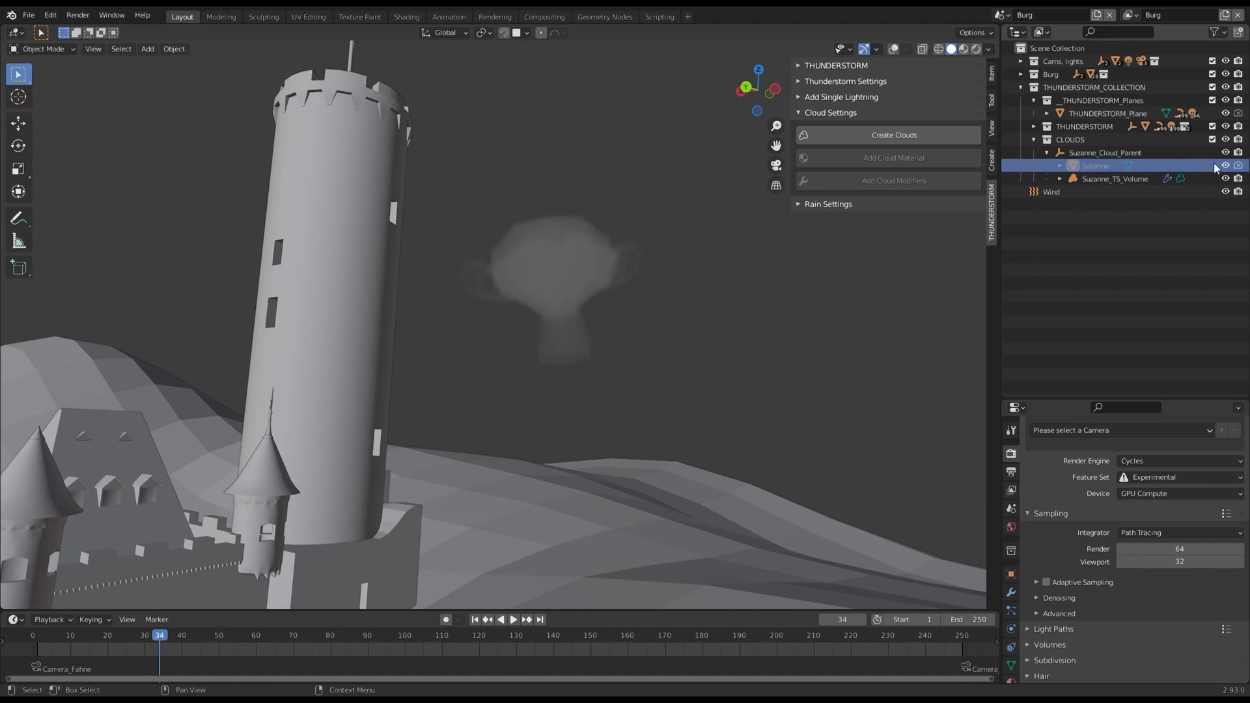
{"action": "left_click", "coordinate": [1223, 32]}
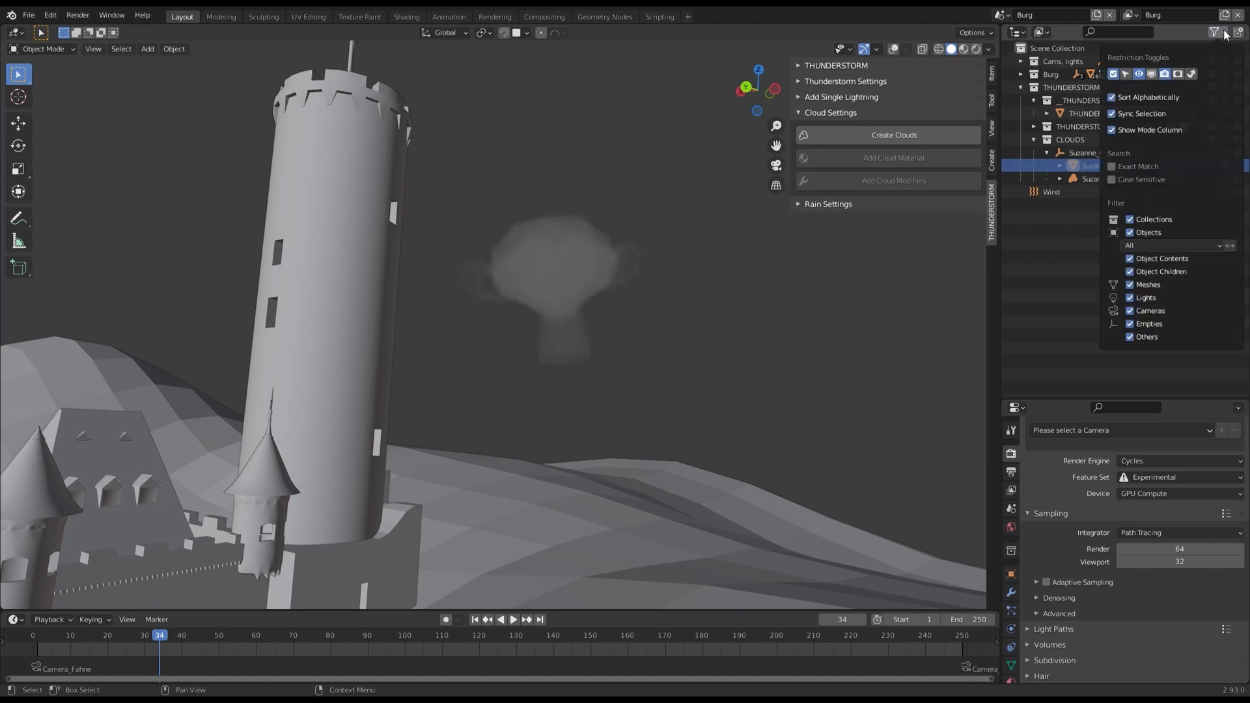
{"action": "left_click", "coordinate": [1151, 74]}
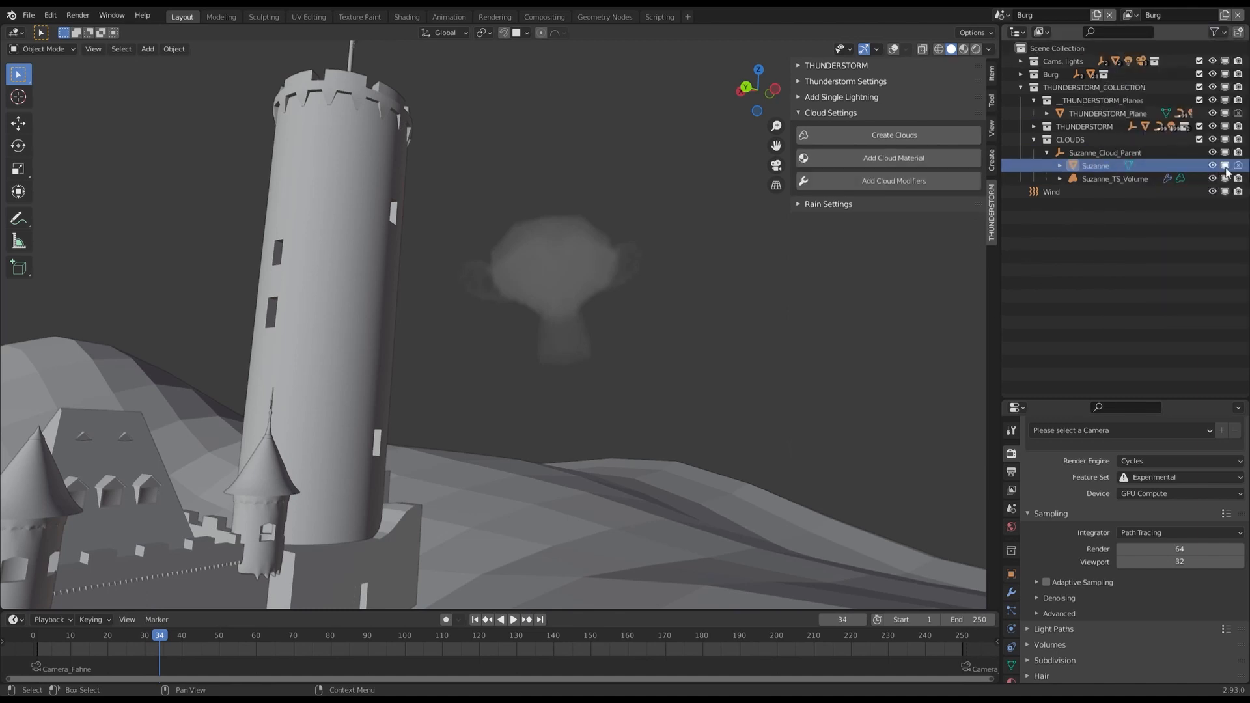
{"action": "left_click", "coordinate": [814, 330]}
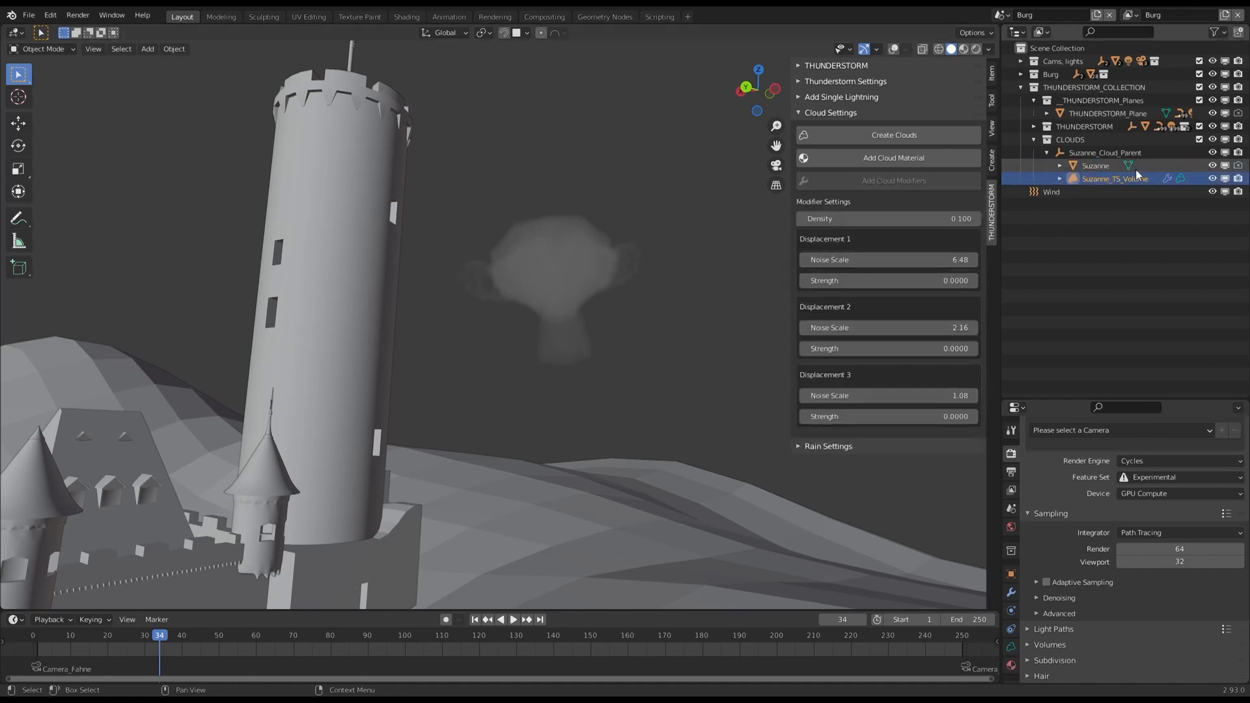
{"action": "left_click", "coordinate": [1099, 170]}
{"action": "key", "text": "s"}
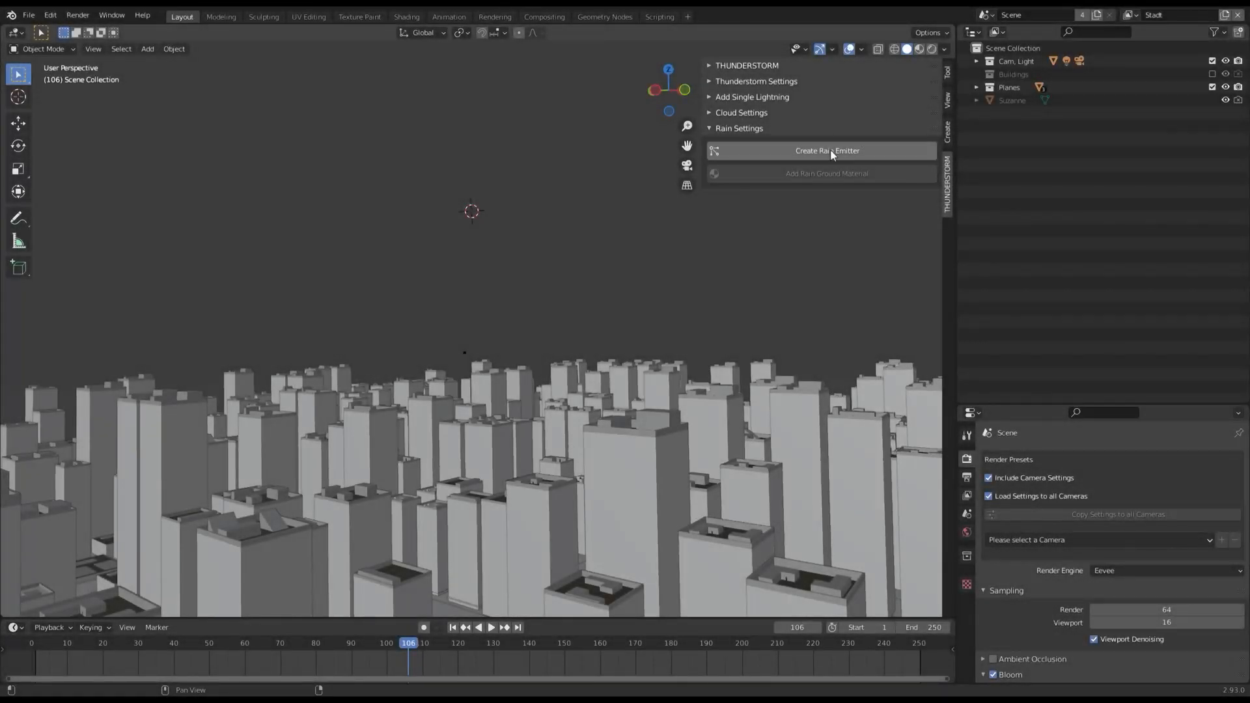
Step: Create a rain emitter above the city, play the animation and expand THUNDERSTORM_Rain_Plane in the outliner
{"action": "left_click", "coordinate": [830, 150]}
{"action": "key", "text": "space"}
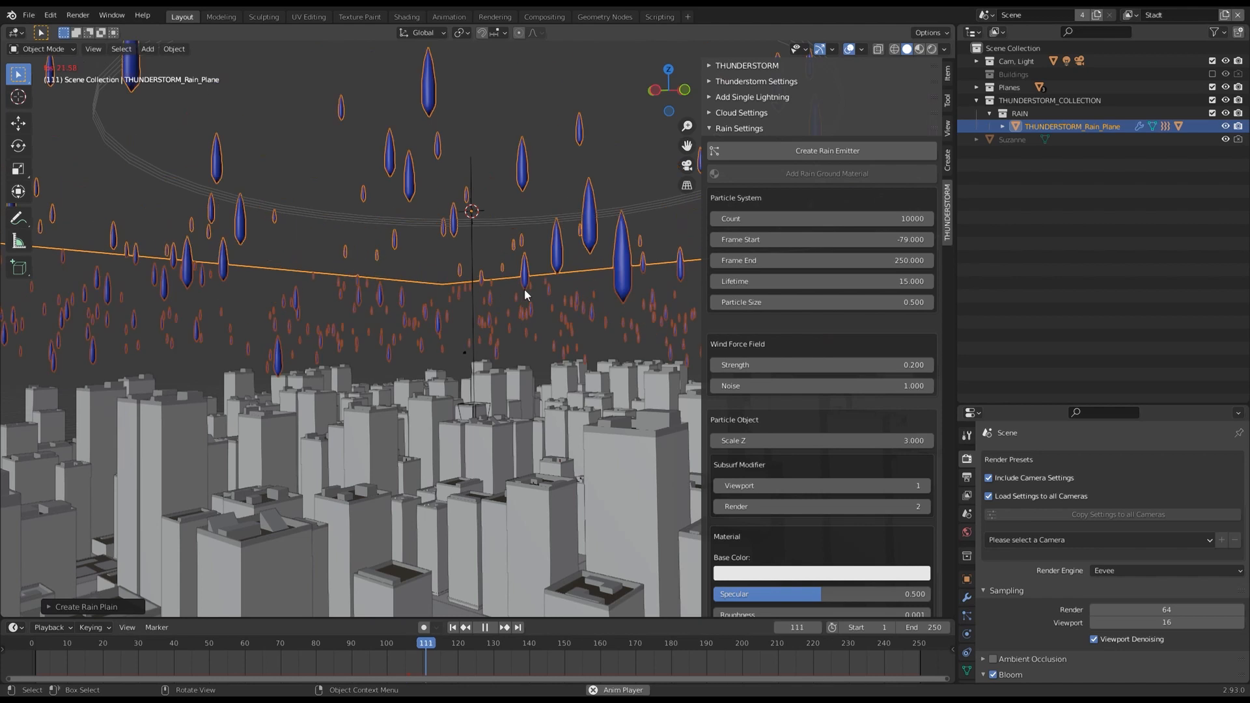
{"action": "left_click", "coordinate": [1002, 126]}
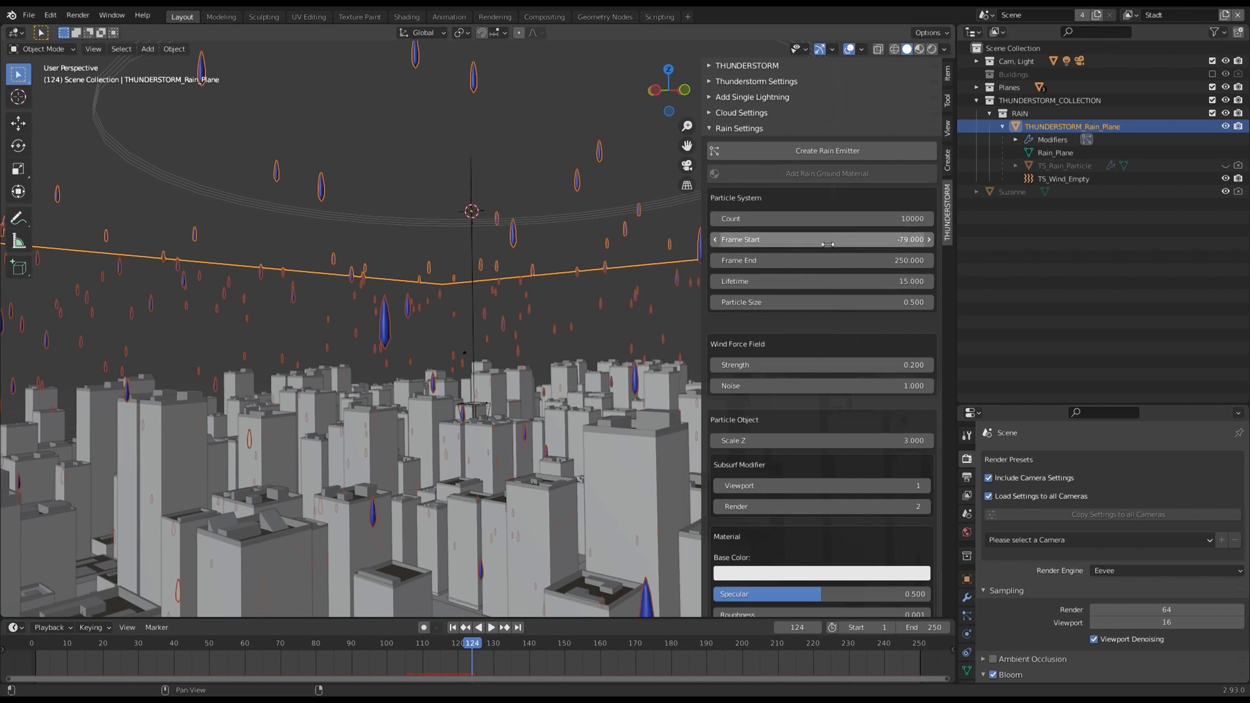
Step: Preview the rain in material shading and set the particle object's Scale Z to 9.47
{"action": "scroll", "coordinate": [818, 292], "scroll_direction": "down", "scroll_amount": 3}
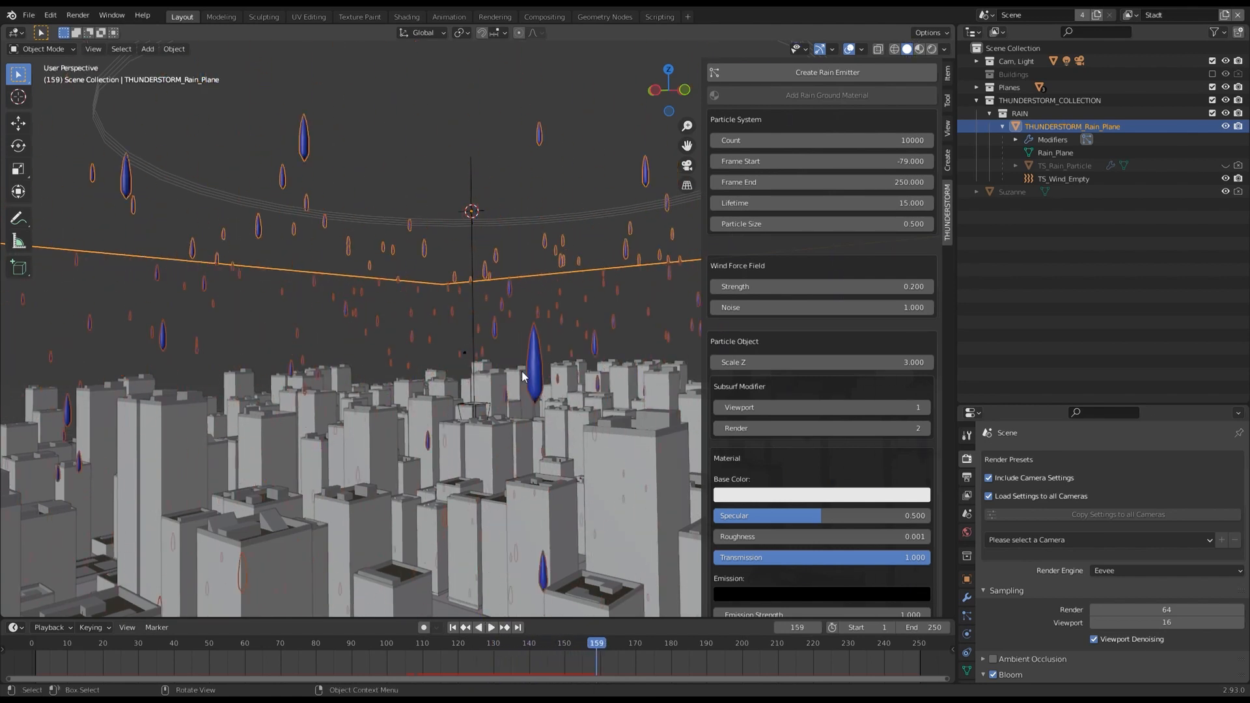
{"action": "left_click", "coordinate": [919, 49]}
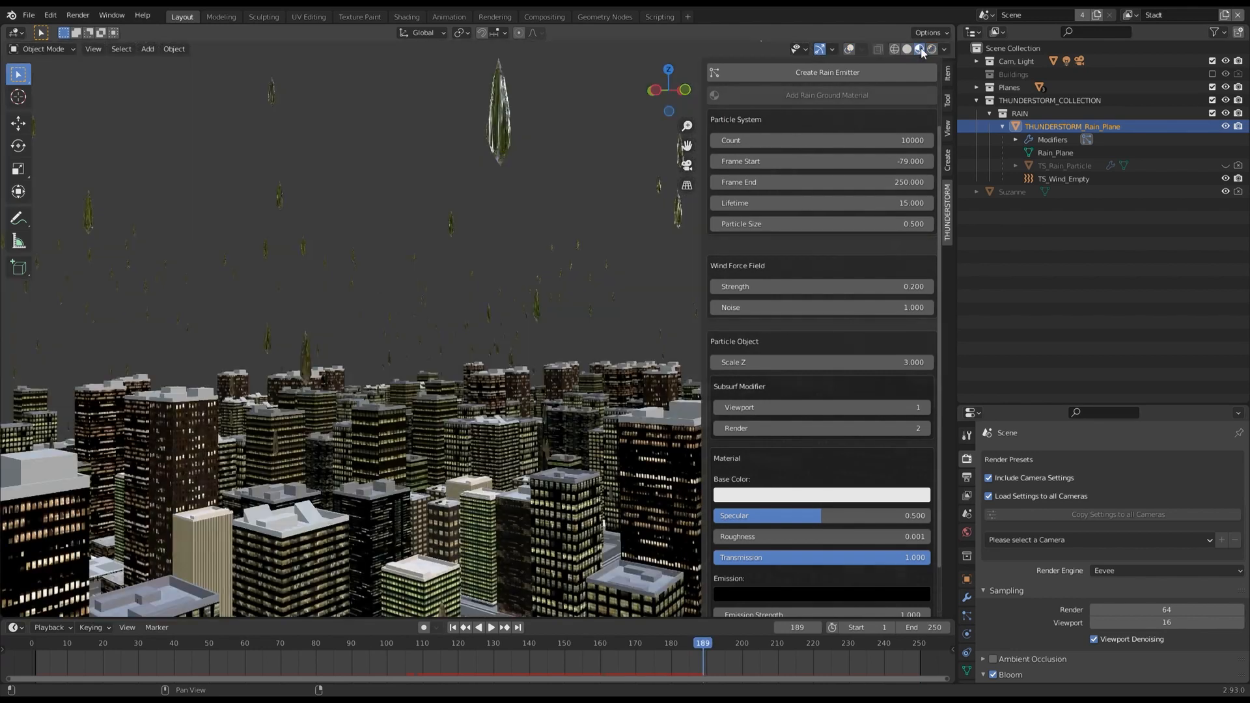
{"action": "left_click_drag", "start_coordinate": [798, 362], "coordinate": [852, 362]}
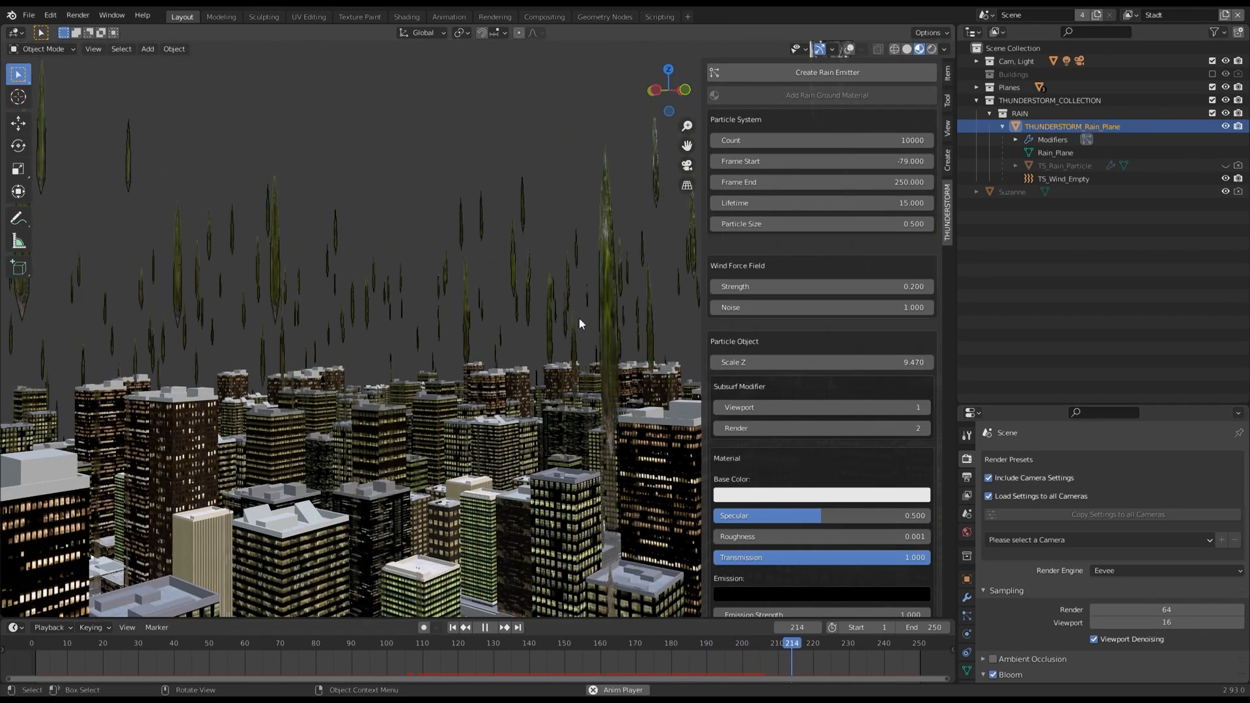
{"action": "scroll", "coordinate": [564, 341], "scroll_direction": "down", "scroll_amount": 8}
{"action": "scroll", "coordinate": [588, 414], "scroll_direction": "up", "scroll_amount": 3}
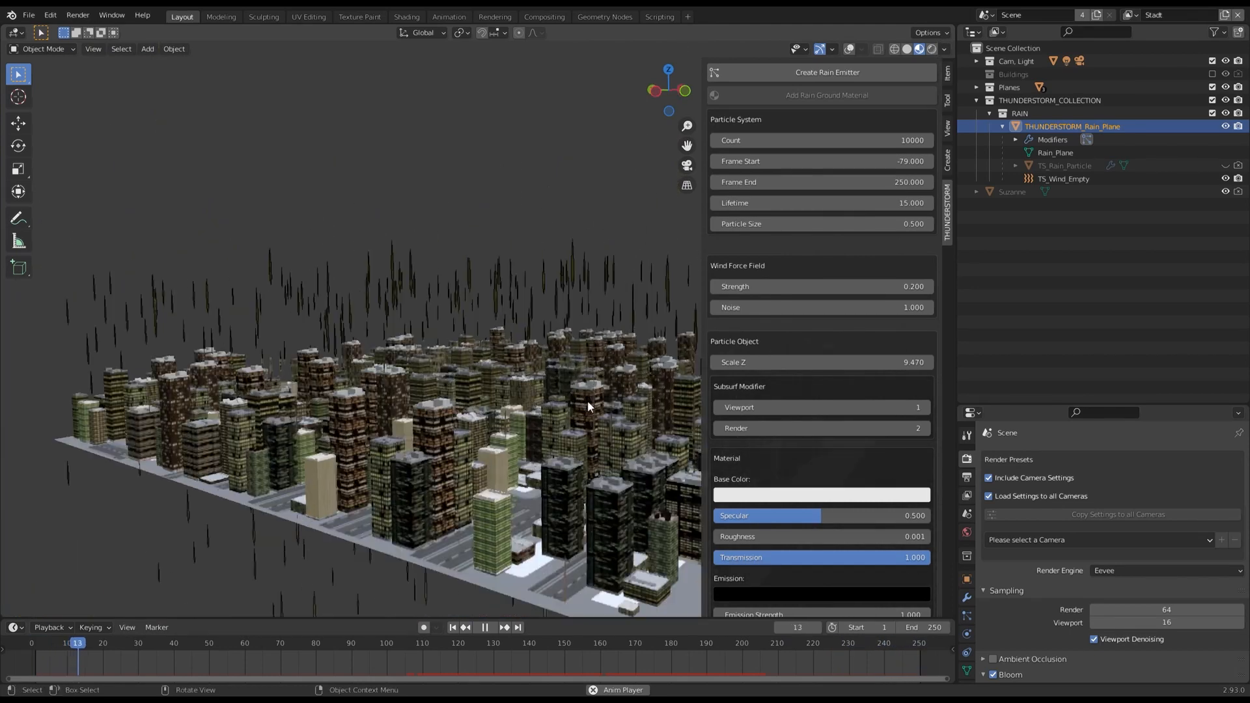
{"action": "scroll", "coordinate": [587, 401], "scroll_direction": "up", "scroll_amount": 6}
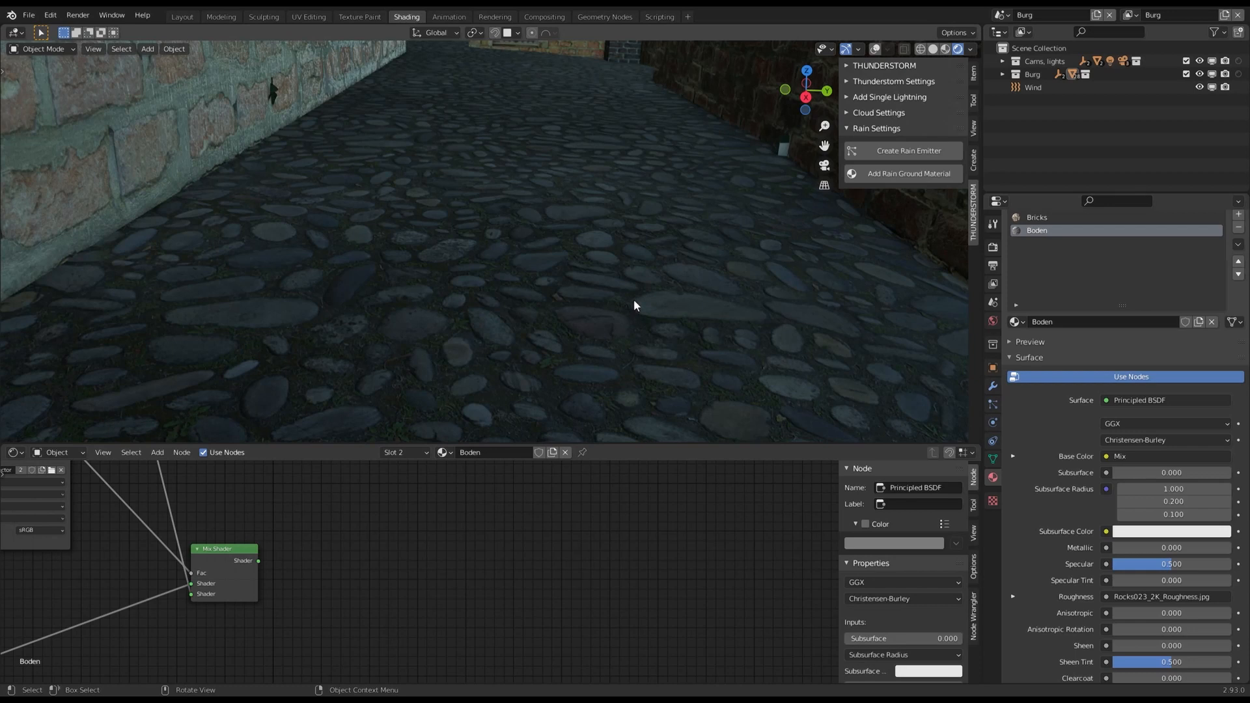
Step: Play the castle scene's animation and add the rain ground material to the cobblestone material Boden
{"action": "key", "text": "space"}
{"action": "mouse_move", "coordinate": [638, 308]}
{"action": "middle_mouse_down"}
{"action": "mouse_move", "coordinate": [614, 295]}
{"action": "mouse_move", "coordinate": [642, 298]}
{"action": "mouse_move", "coordinate": [641, 311]}
{"action": "middle_mouse_up"}
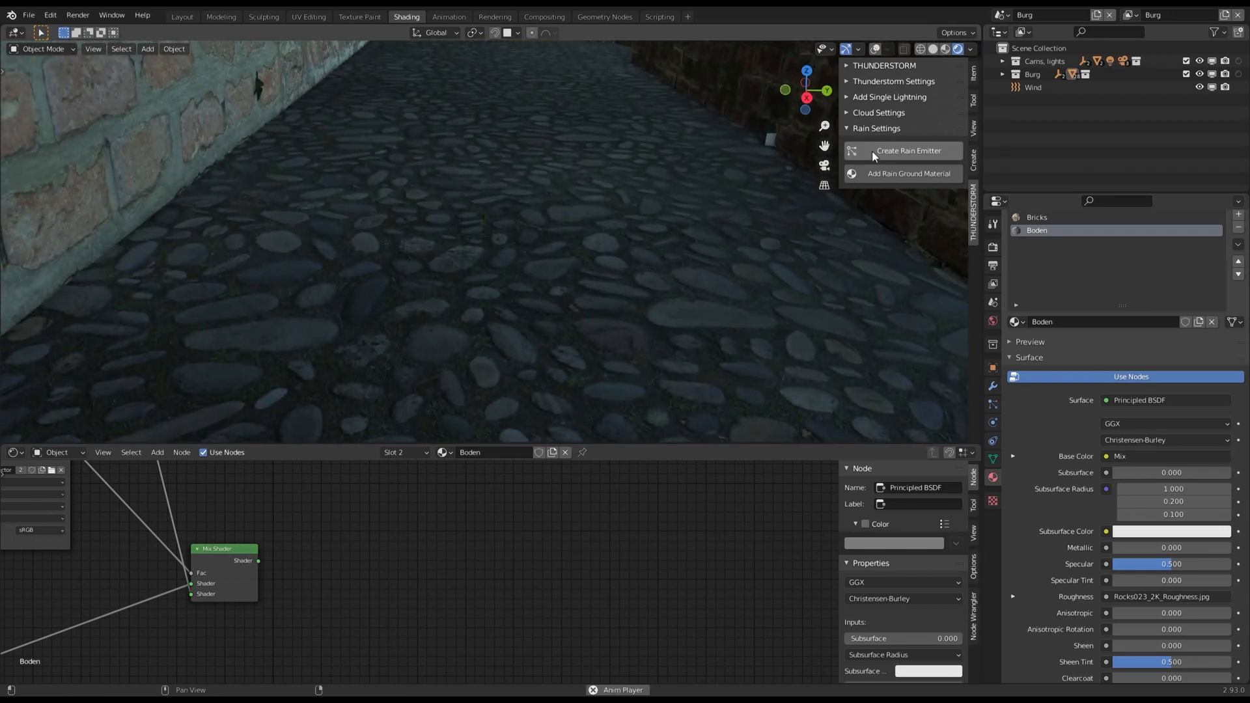
{"action": "left_click", "coordinate": [897, 173]}
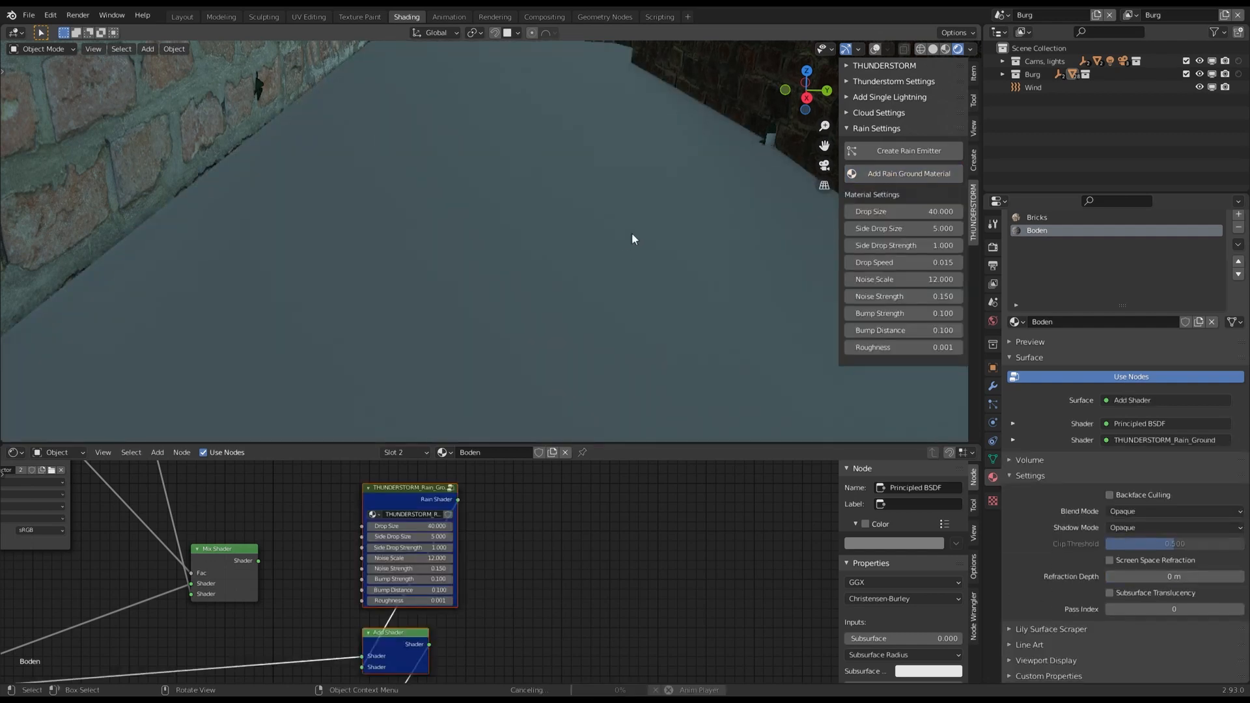
{"action": "mouse_move", "coordinate": [651, 299]}
{"action": "middle_mouse_down"}
{"action": "mouse_move", "coordinate": [662, 301]}
{"action": "mouse_move", "coordinate": [655, 291]}
{"action": "middle_mouse_up"}
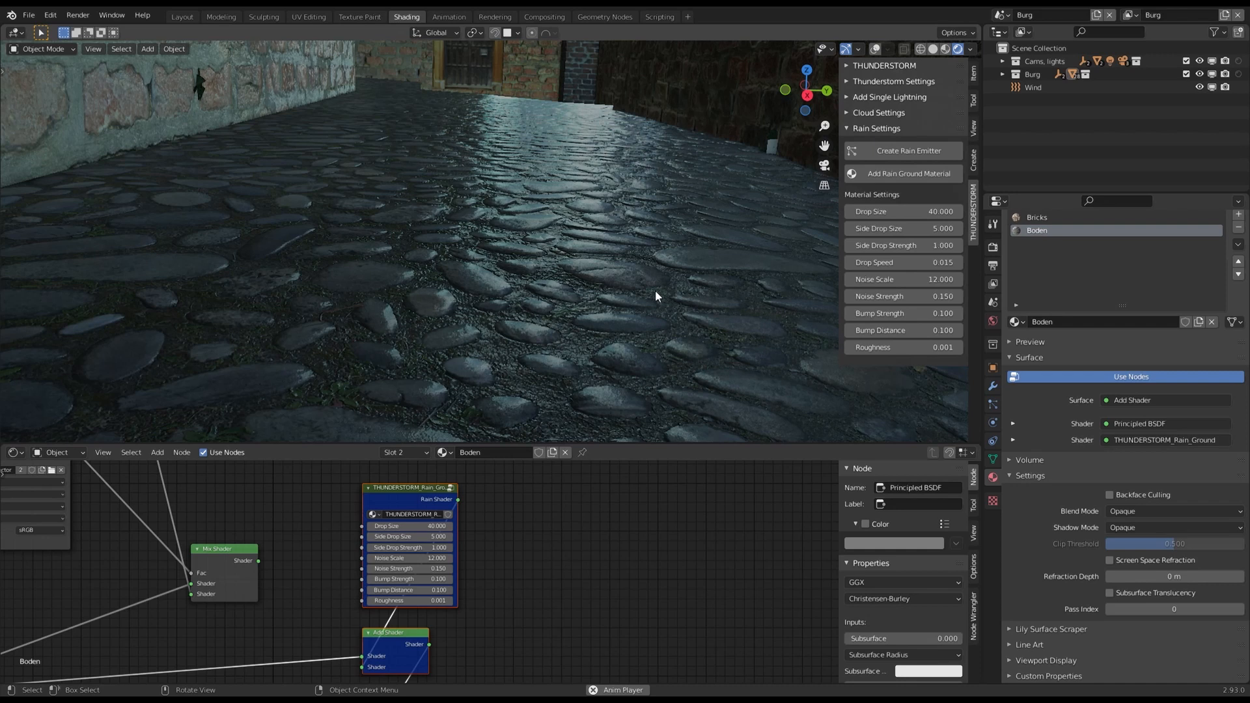
Step: Set the rain ground material's Drop Size to 18.5 and inspect the wet cobblestones from several angles
{"action": "left_click", "coordinate": [930, 212]}
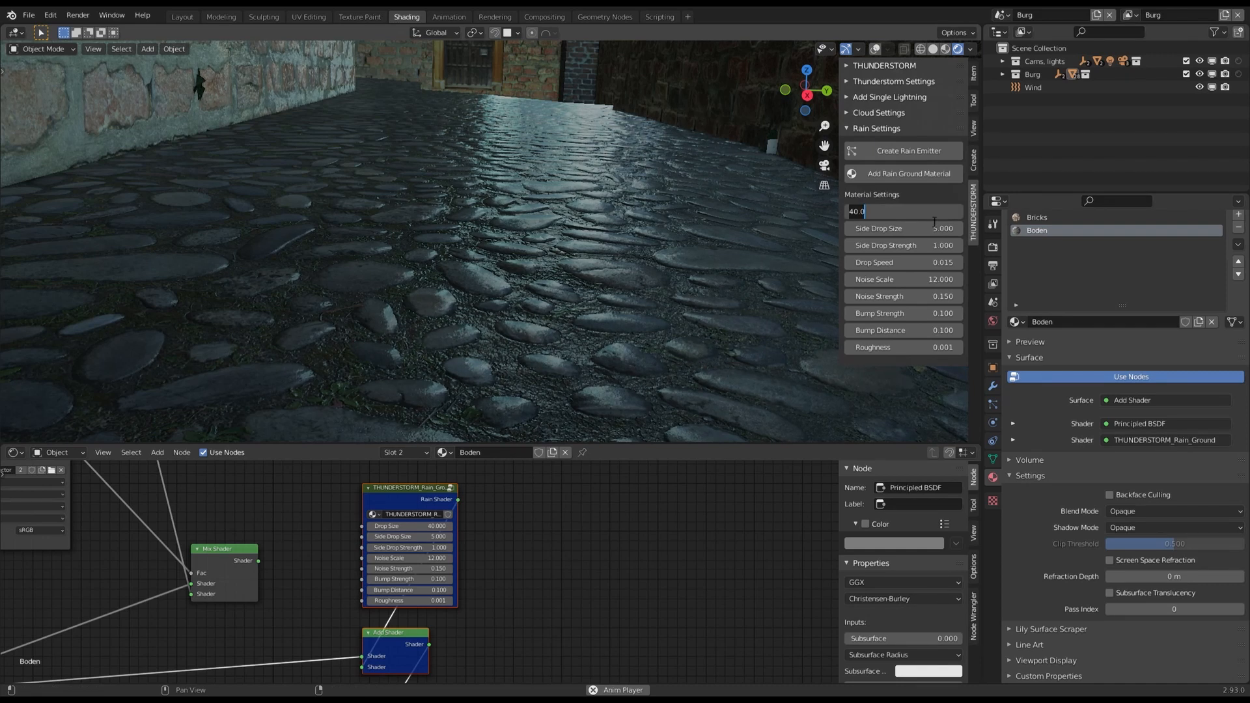
{"action": "key", "text": "BackSpace"}
{"action": "key", "text": "BackSpace"}
{"action": "key", "text": "BackSpace"}
{"action": "key", "text": "BackSpace"}
{"action": "type", "text": "18"}
{"action": "key", "text": "Return"}
{"action": "mouse_move", "coordinate": [665, 214]}
{"action": "middle_mouse_down"}
{"action": "mouse_move", "coordinate": [657, 228]}
{"action": "mouse_move", "coordinate": [679, 229]}
{"action": "middle_mouse_up"}
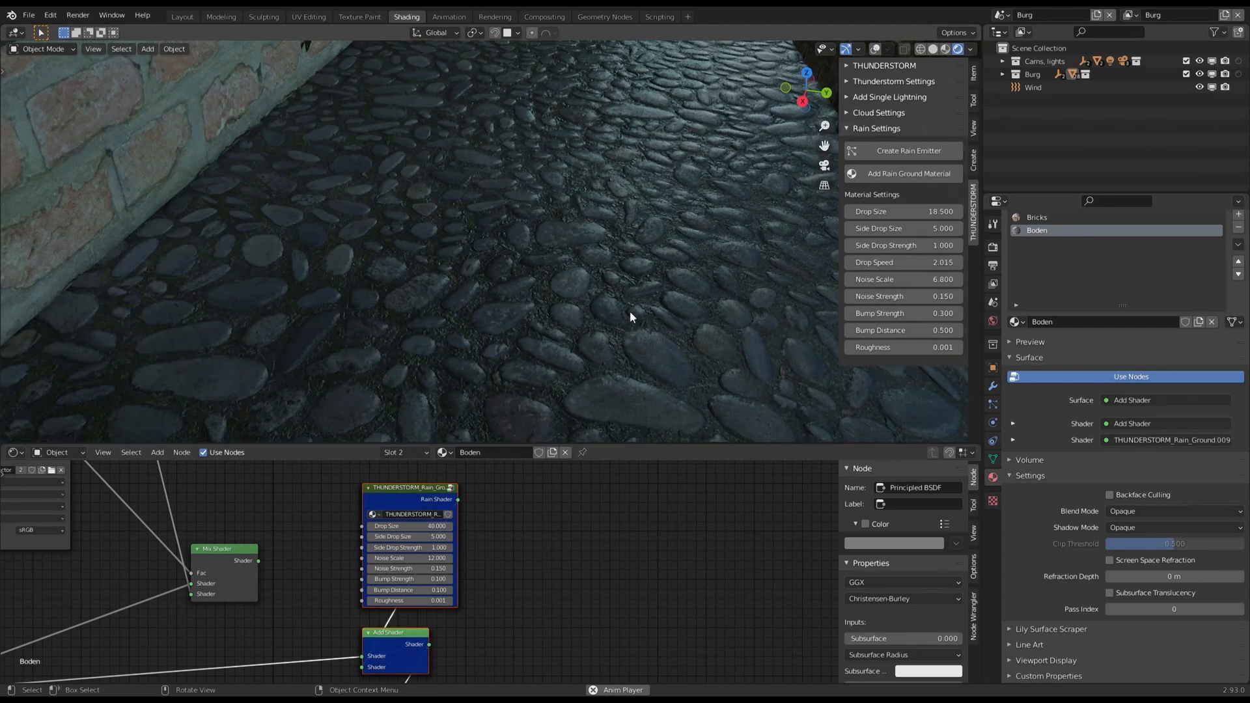
{"action": "middle_click_drag", "start_coordinate": [584, 352], "coordinate": [619, 312]}
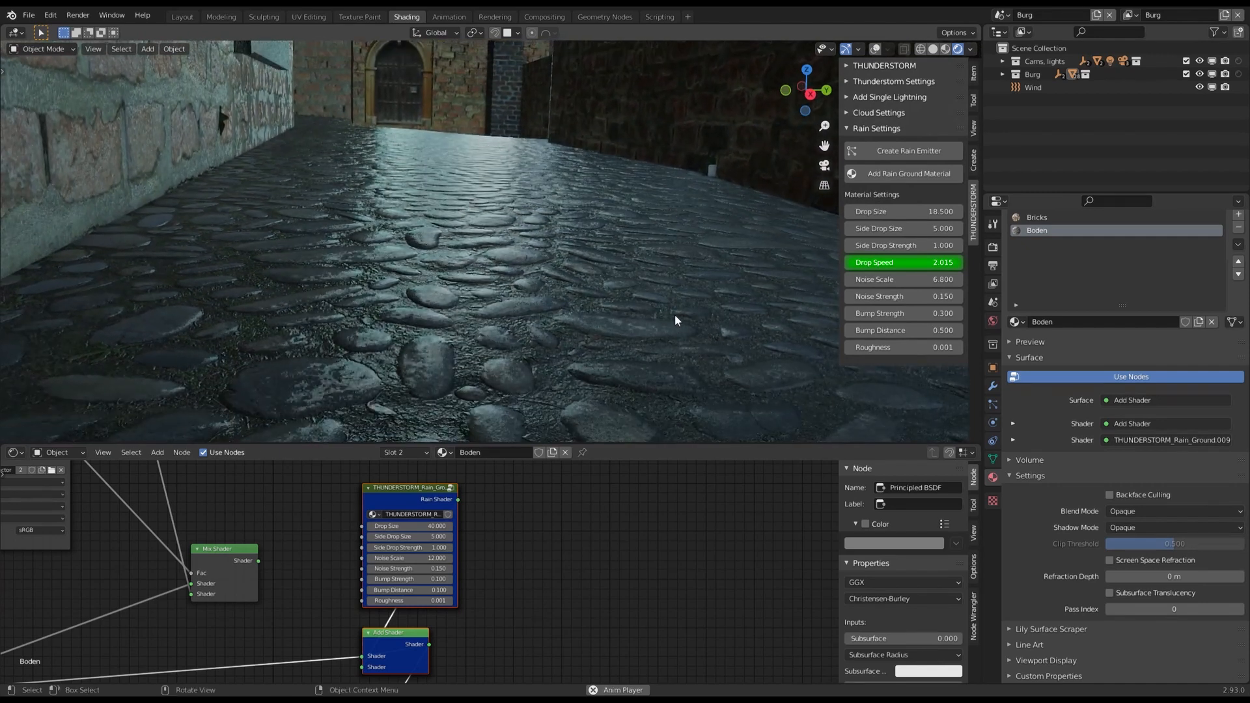
{"action": "middle_click_drag", "start_coordinate": [703, 320], "coordinate": [685, 319]}
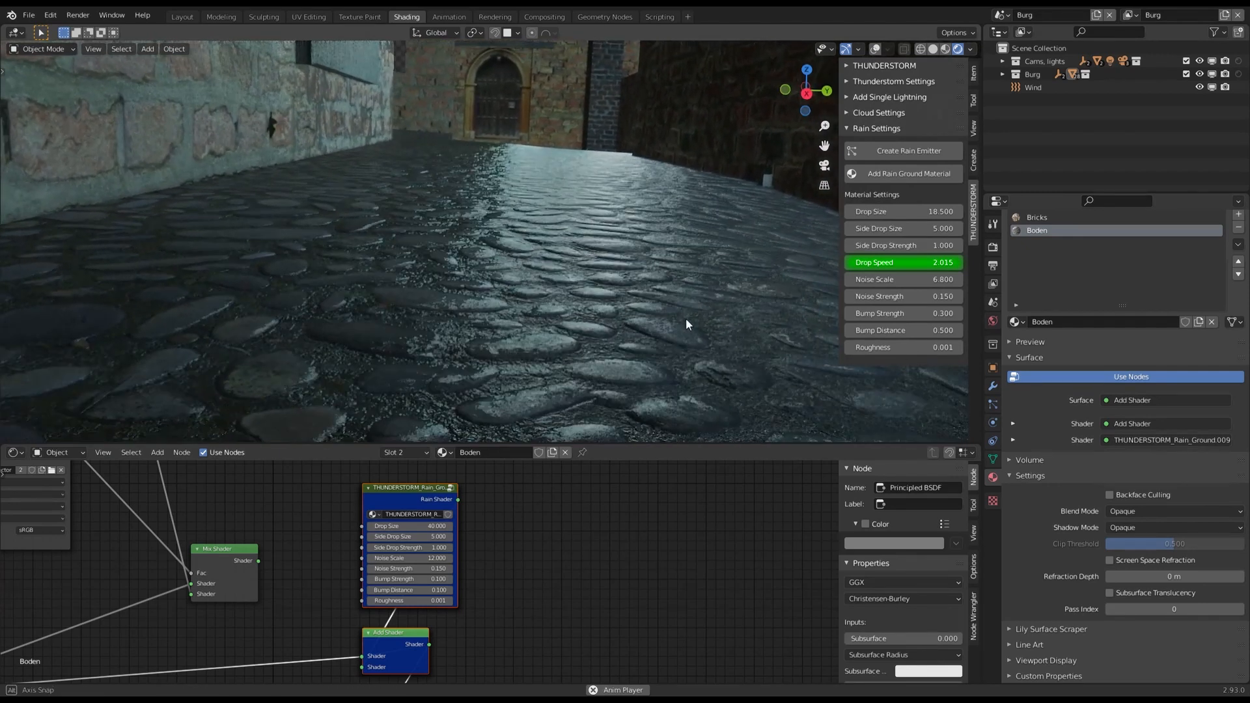
{"action": "middle_click_drag", "start_coordinate": [619, 256], "coordinate": [616, 276]}
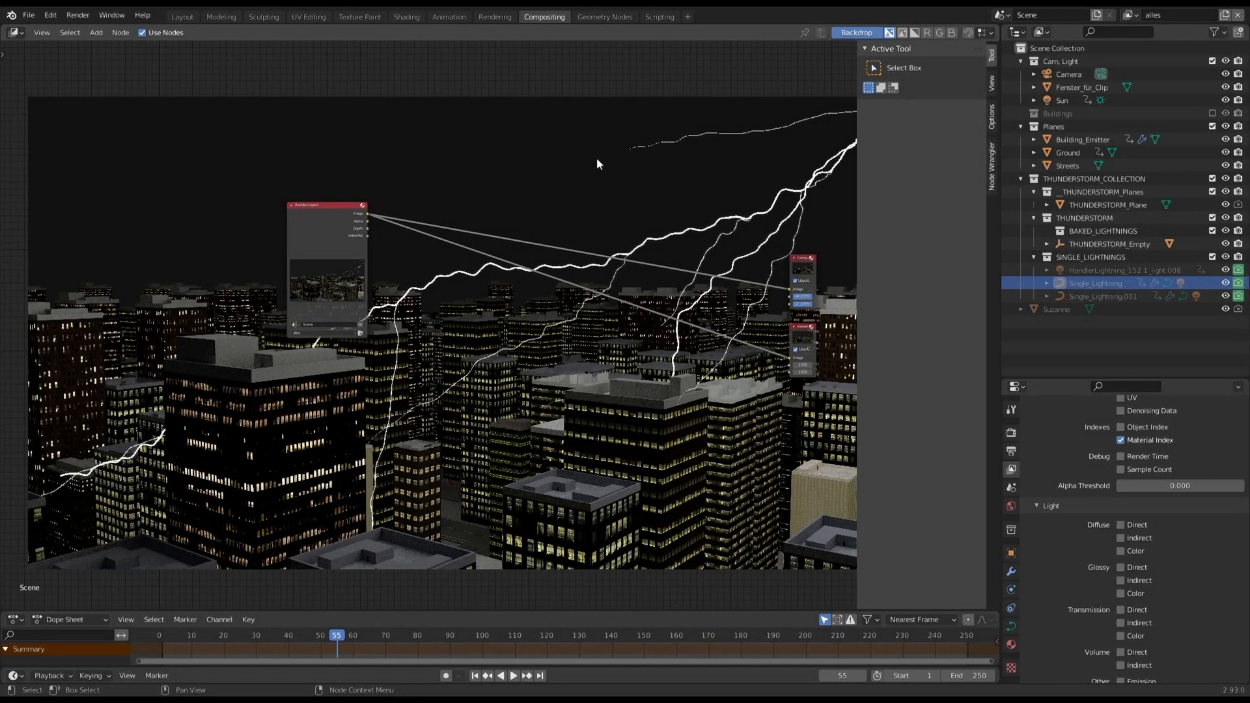
Step: Move the Render Layers node aside, add a THUNDERSTORM filter node fed by its image and send the result to the viewer
{"action": "left_click_drag", "start_coordinate": [335, 224], "coordinate": [284, 274]}
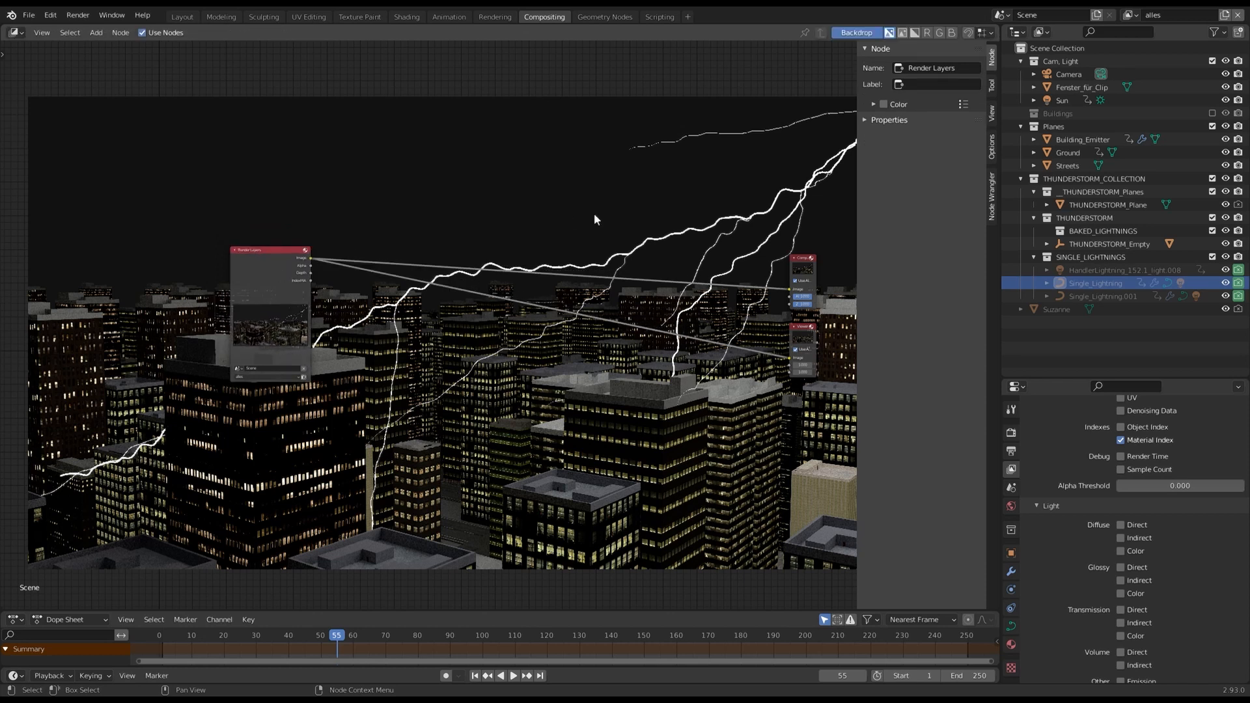
{"action": "key", "text": "shift+a"}
{"action": "mouse_move", "coordinate": [579, 227]}
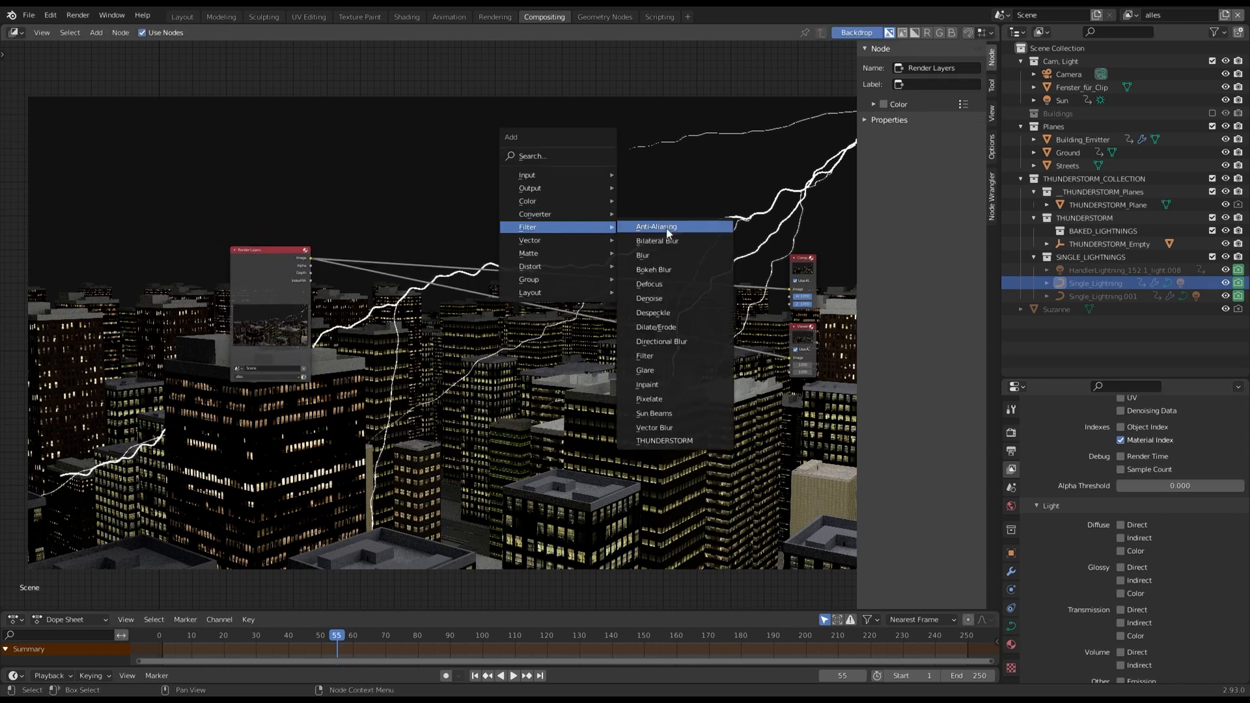
{"action": "left_click", "coordinate": [665, 441]}
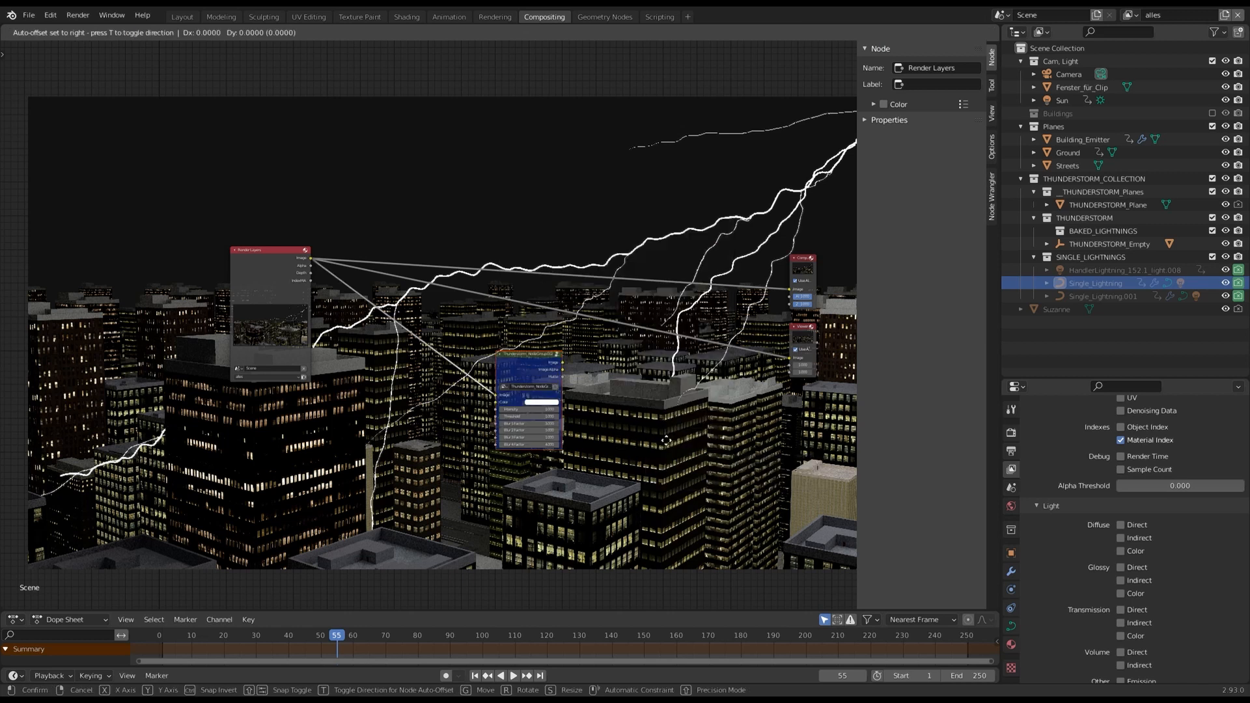
{"action": "left_click", "coordinate": [484, 200]}
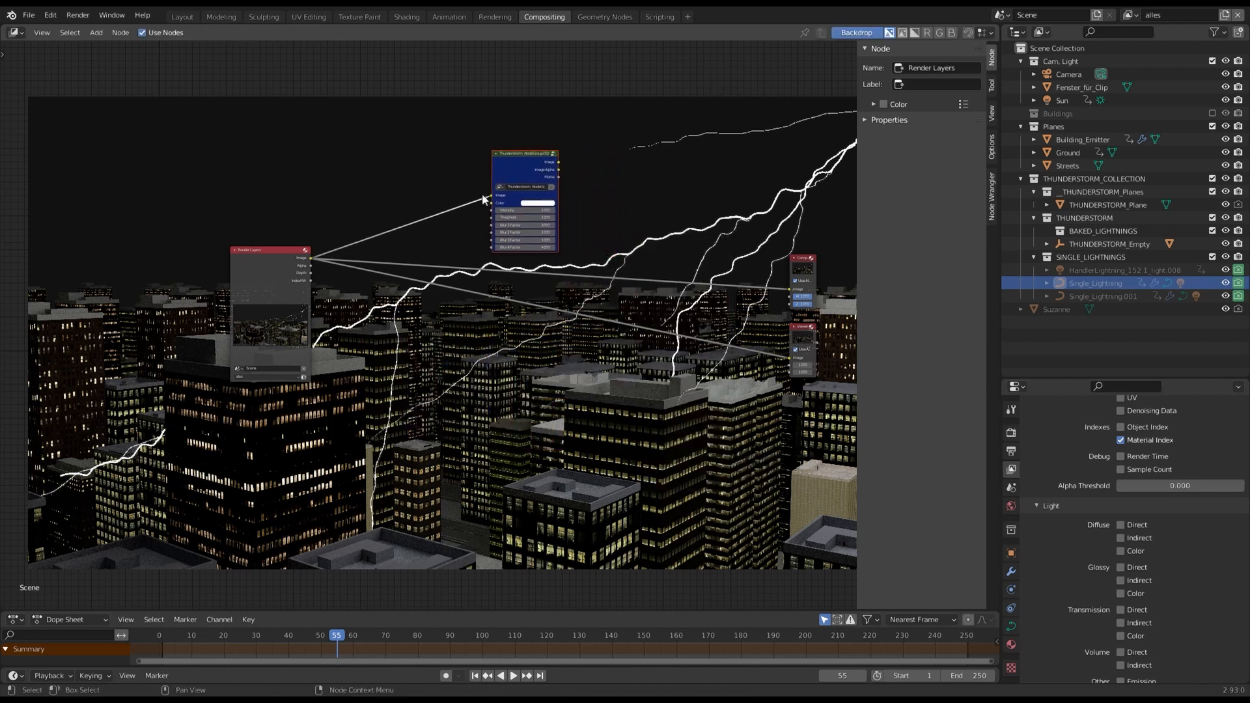
{"action": "left_click", "coordinate": [534, 162], "text": "ctrl+shift"}
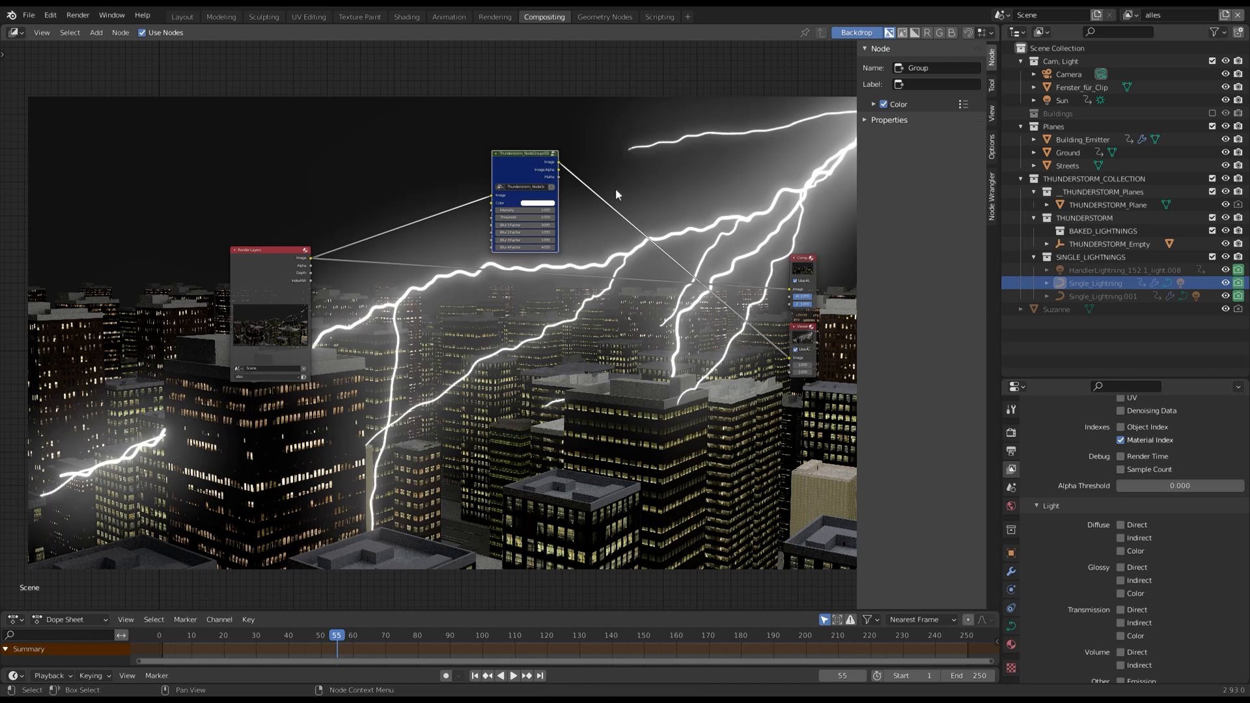
Step: Set the THUNDERSTORM node's Blur 4 Factor and Blur 1 Factor to 1
{"action": "scroll", "coordinate": [534, 252], "scroll_direction": "up", "scroll_amount": 3}
{"action": "left_click", "coordinate": [532, 244]}
{"action": "type", "text": "1"}
{"action": "key", "text": "Return"}
{"action": "left_click", "coordinate": [547, 197]}
{"action": "type", "text": "1"}
{"action": "key", "text": "Return"}
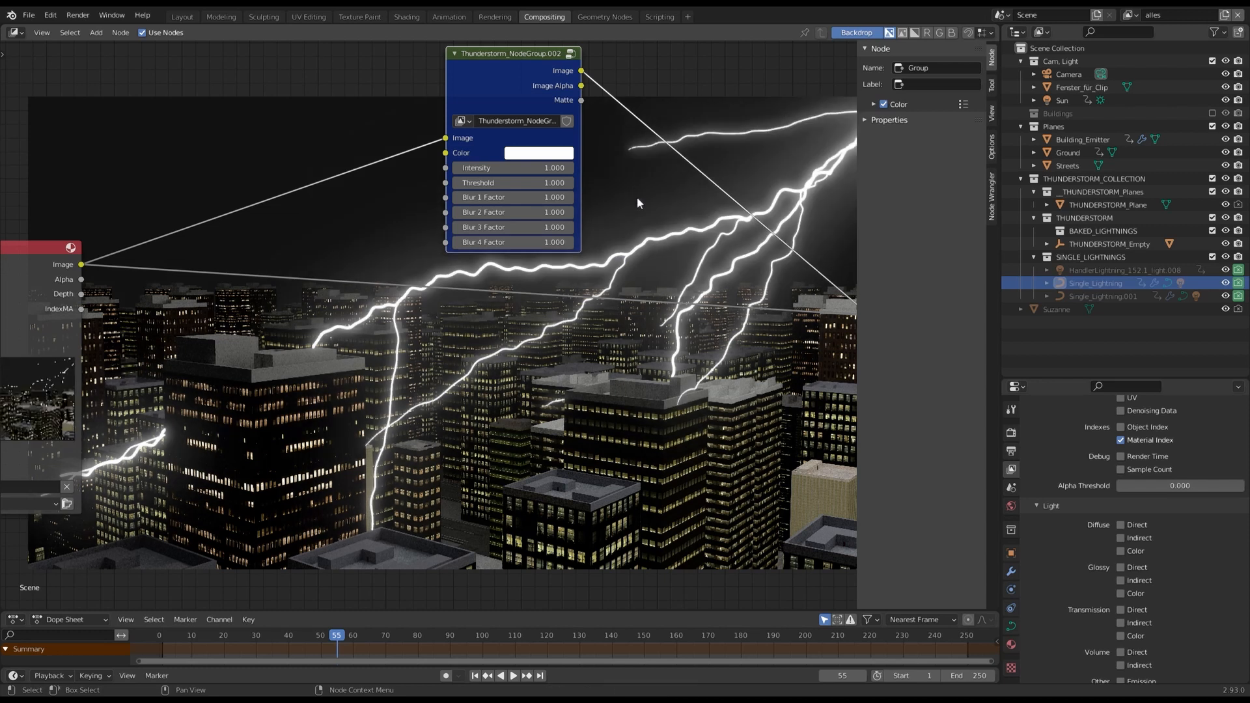
Step: Try an Intensity of 5 on the THUNDERSTORM node, and settle on an Intensity of 0.5
{"action": "left_click", "coordinate": [536, 170]}
{"action": "type", "text": "5"}
{"action": "key", "text": "Return"}
{"action": "left_click", "coordinate": [537, 170]}
{"action": "type", "text": "0.5"}
{"action": "key", "text": "Return"}
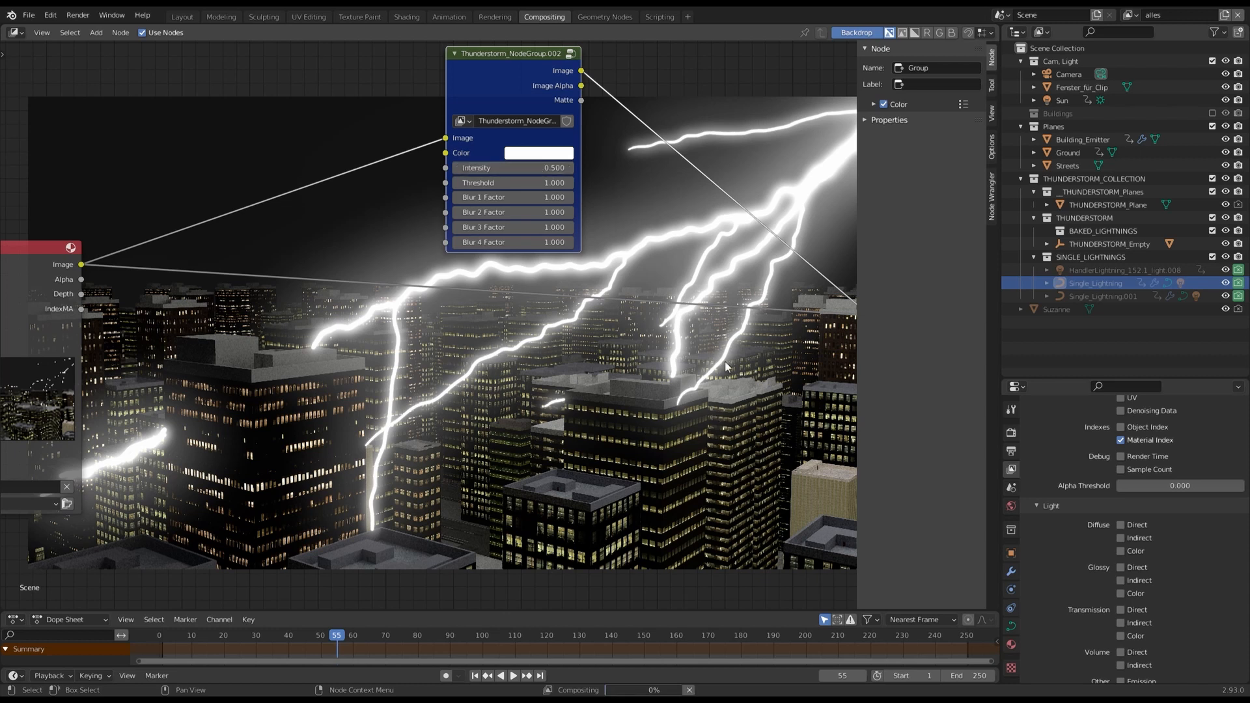
Step: Add an ID Mask node with index 1001, feed it from the Render Layers' IndexMA output and preview it in the viewer
{"action": "key", "text": "shift+a"}
{"action": "mouse_move", "coordinate": [387, 405]}
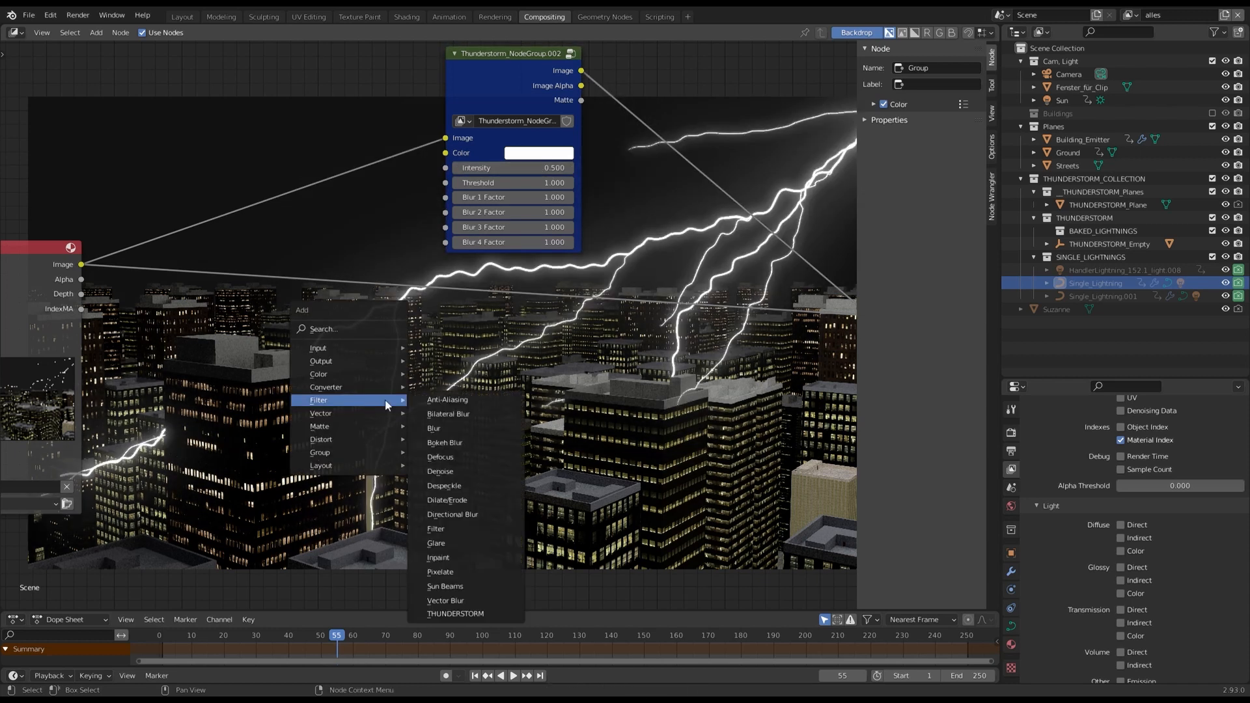
{"action": "mouse_move", "coordinate": [377, 384]}
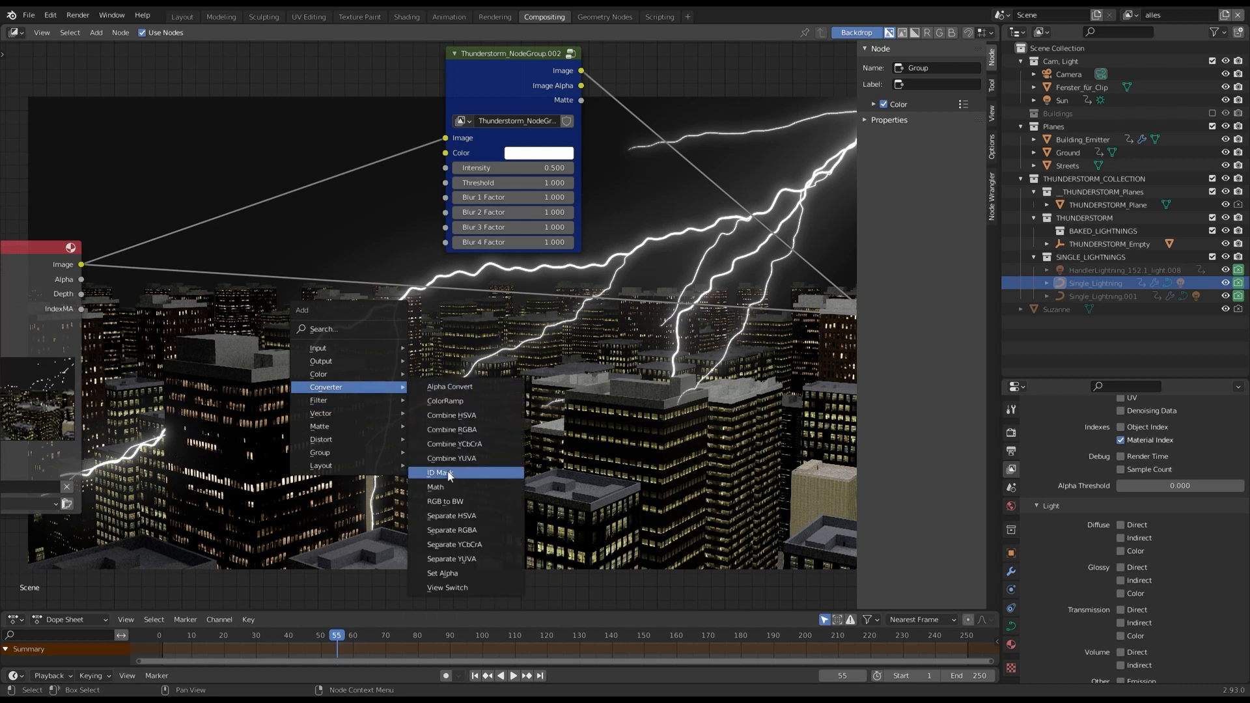
{"action": "left_click", "coordinate": [449, 473]}
{"action": "left_click", "coordinate": [381, 405]}
{"action": "left_click_drag", "start_coordinate": [84, 310], "coordinate": [387, 492]}
{"action": "left_click", "coordinate": [416, 429], "text": "ctrl+shift"}
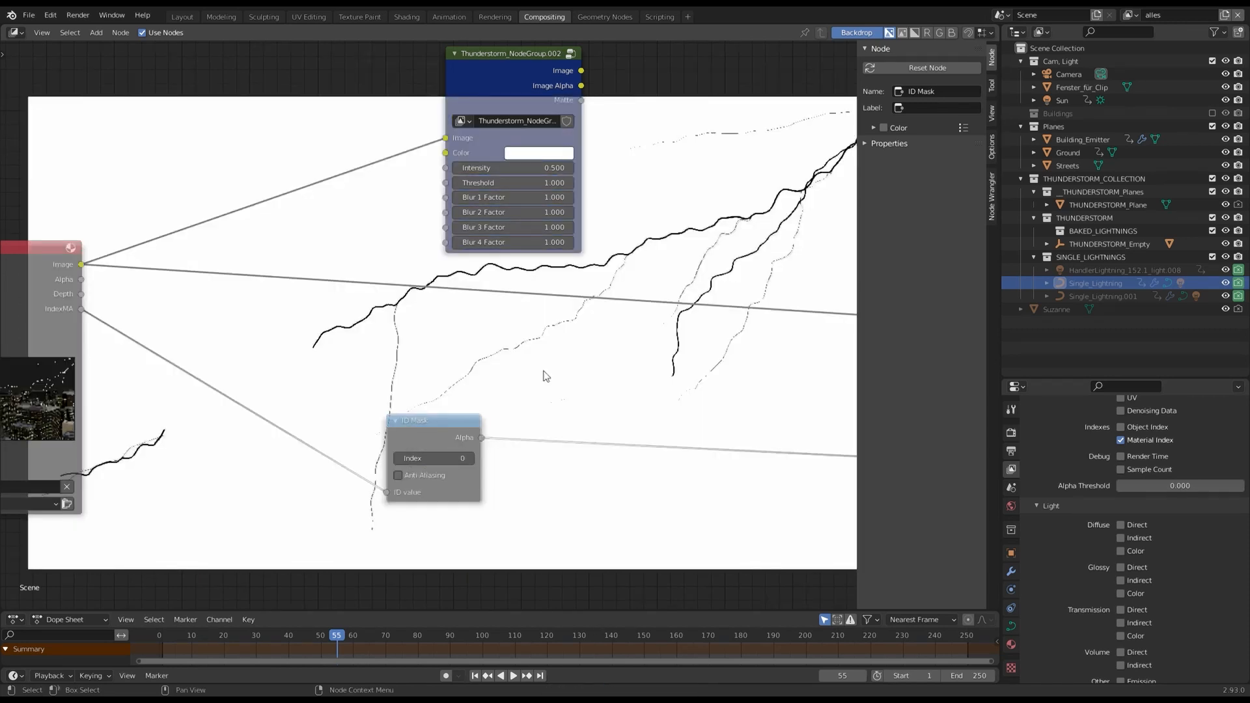
{"action": "left_click", "coordinate": [440, 460]}
{"action": "key", "text": "Return"}
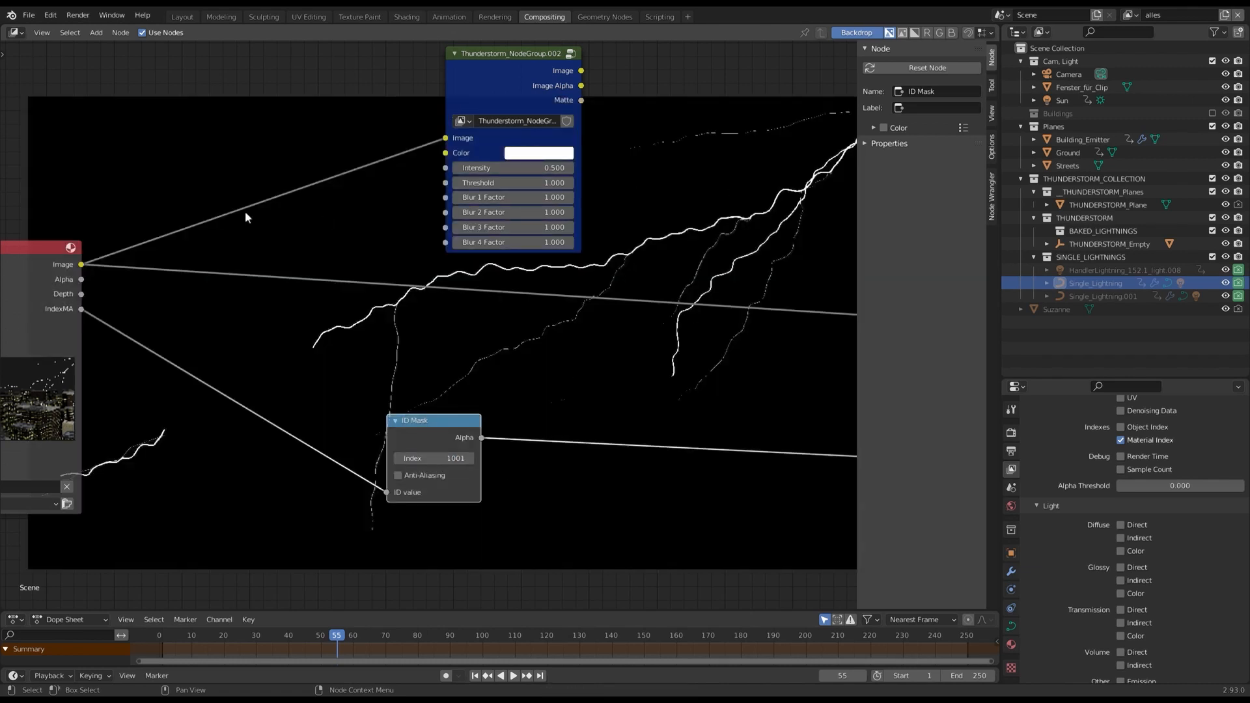
Step: Send the THUNDERSTORM node back to the viewer, delete the ID Mask node and reposition the THUNDERSTORM node
{"action": "left_click", "coordinate": [517, 86], "text": "ctrl+shift"}
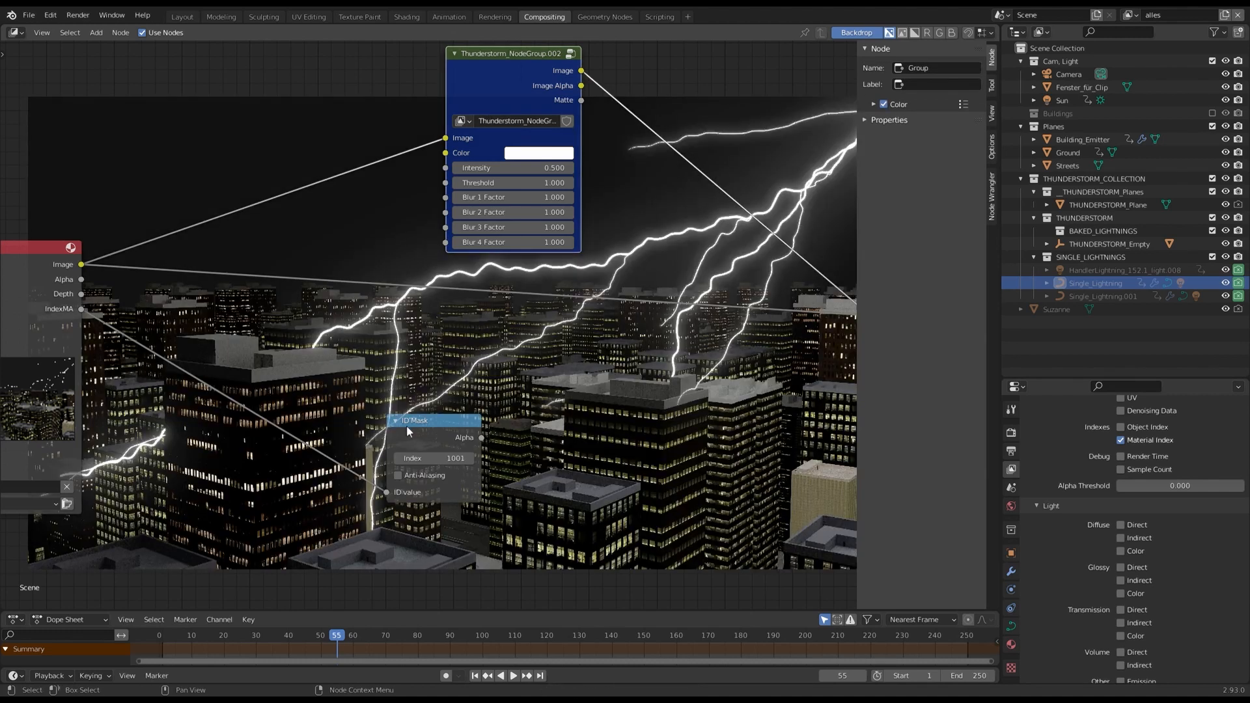
{"action": "left_click", "coordinate": [419, 426]}
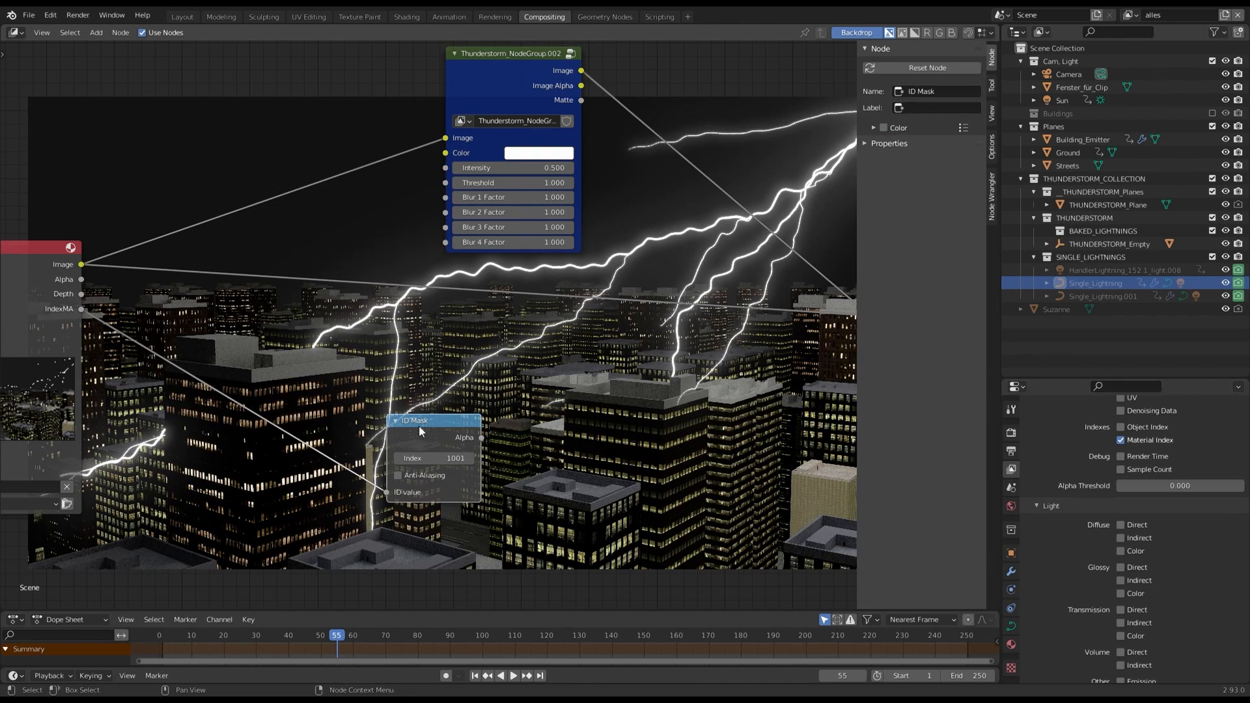
{"action": "key", "text": "x"}
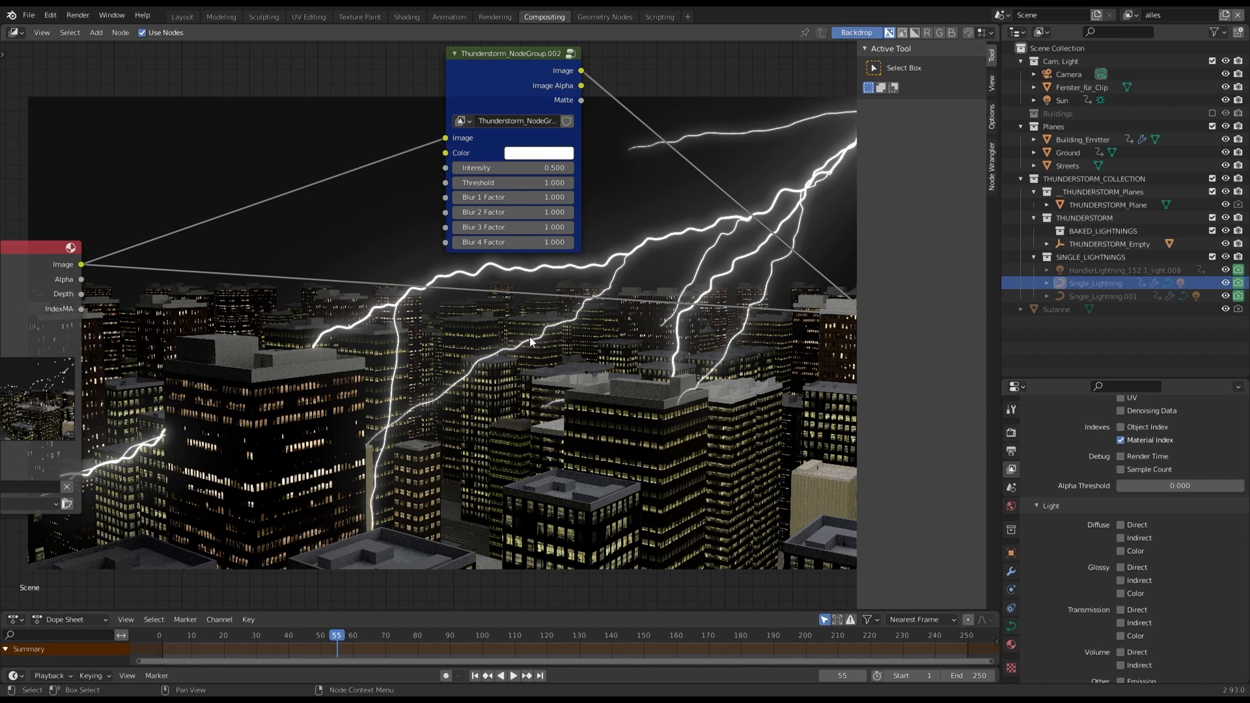
{"action": "left_click_drag", "start_coordinate": [542, 65], "coordinate": [490, 179]}
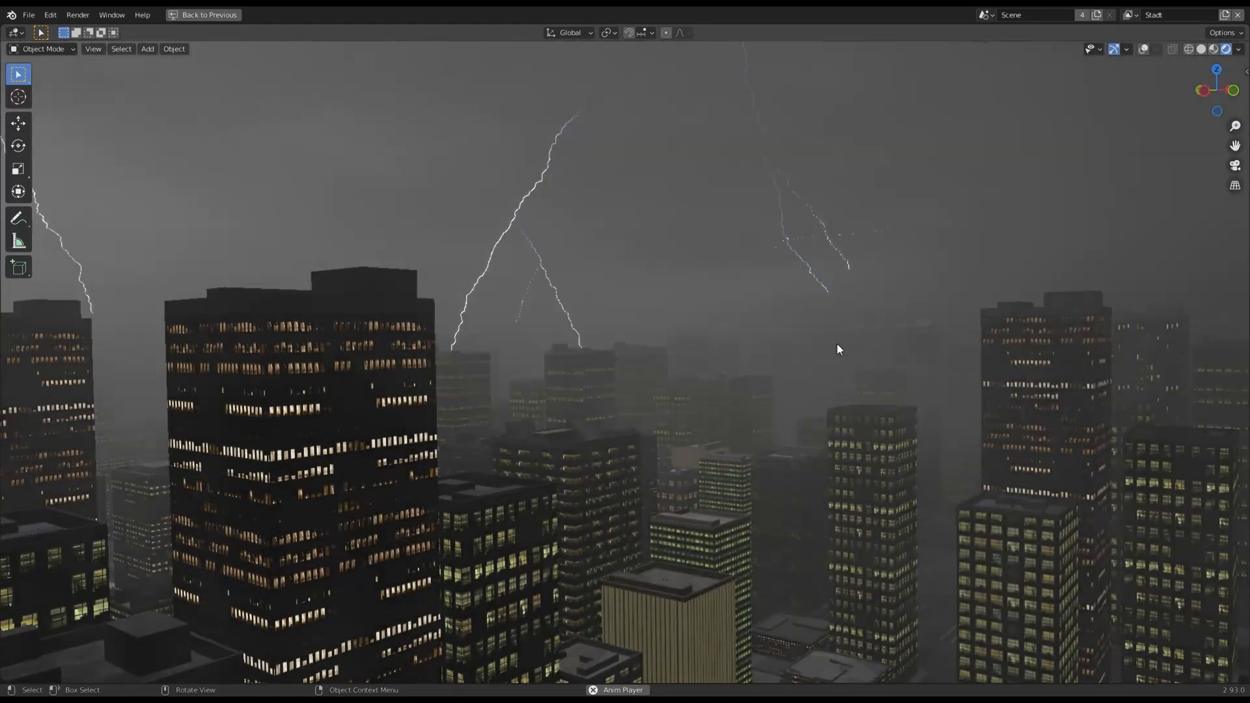
{"action": "mouse_move", "coordinate": [837, 349]}
{"action": "middle_mouse_down"}
{"action": "mouse_move", "coordinate": [868, 356]}
{"action": "mouse_move", "coordinate": [846, 355]}
{"action": "middle_mouse_up"}
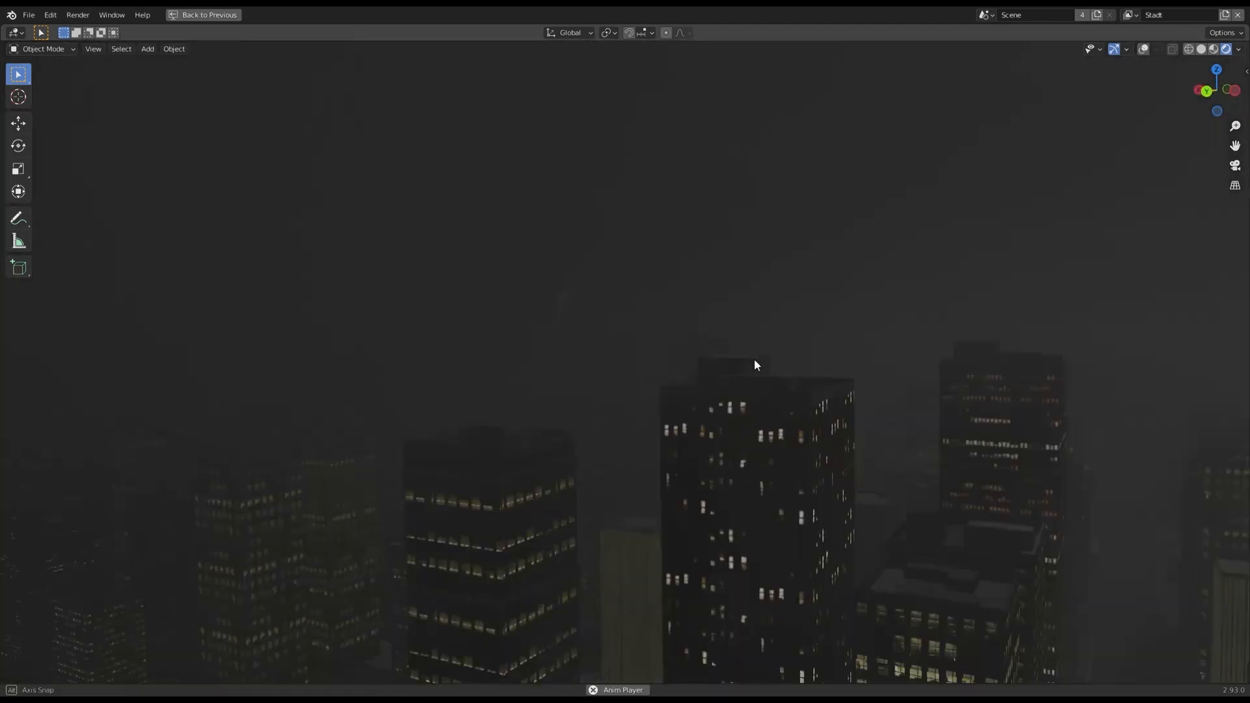
{"action": "middle_click_drag", "start_coordinate": [717, 329], "coordinate": [740, 360]}
{"action": "middle_click_drag", "start_coordinate": [861, 362], "coordinate": [831, 364]}
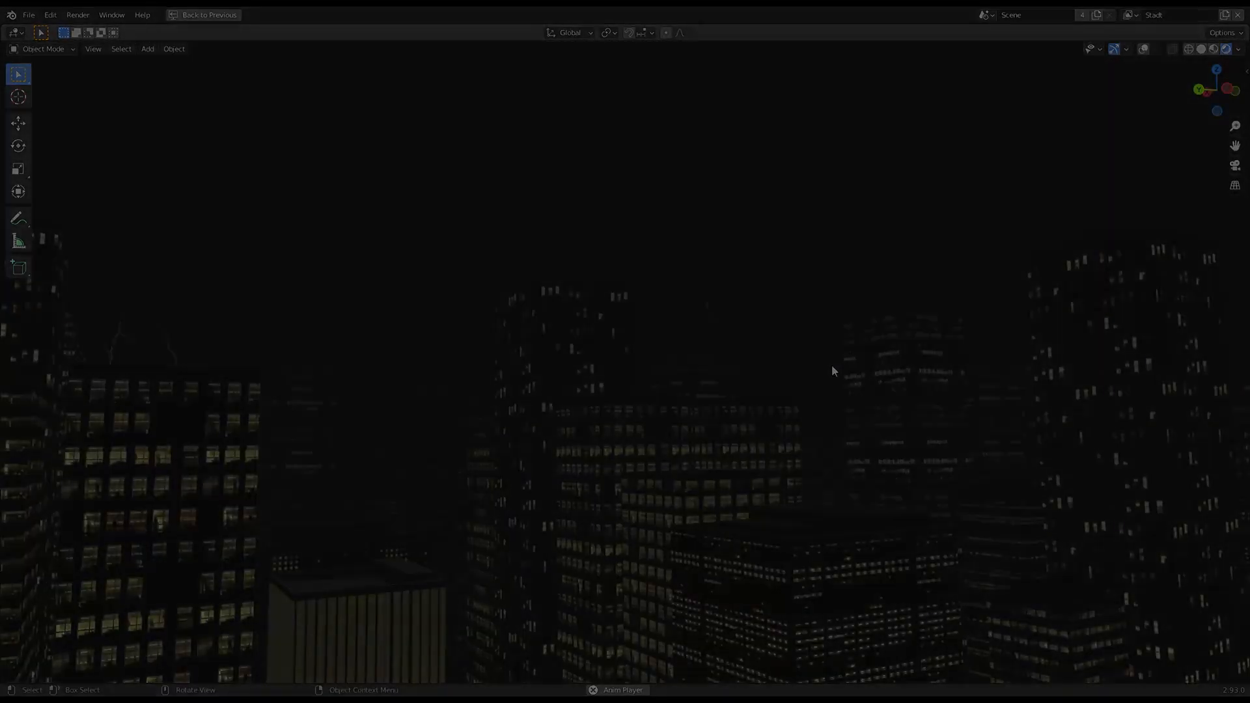